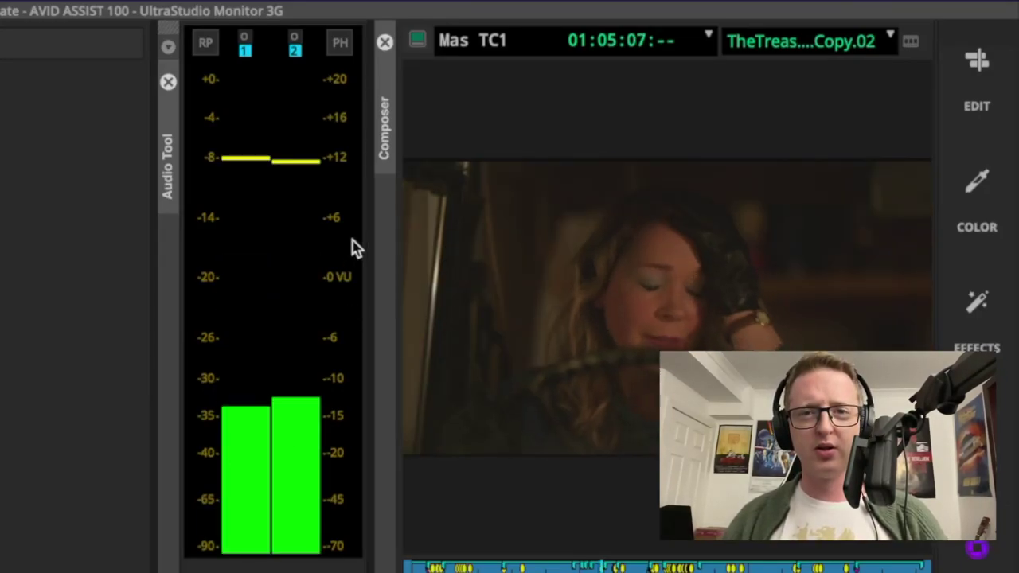
Play several short stretches of the sequence and examine the levels on the Audio Tool meters.
key(space)
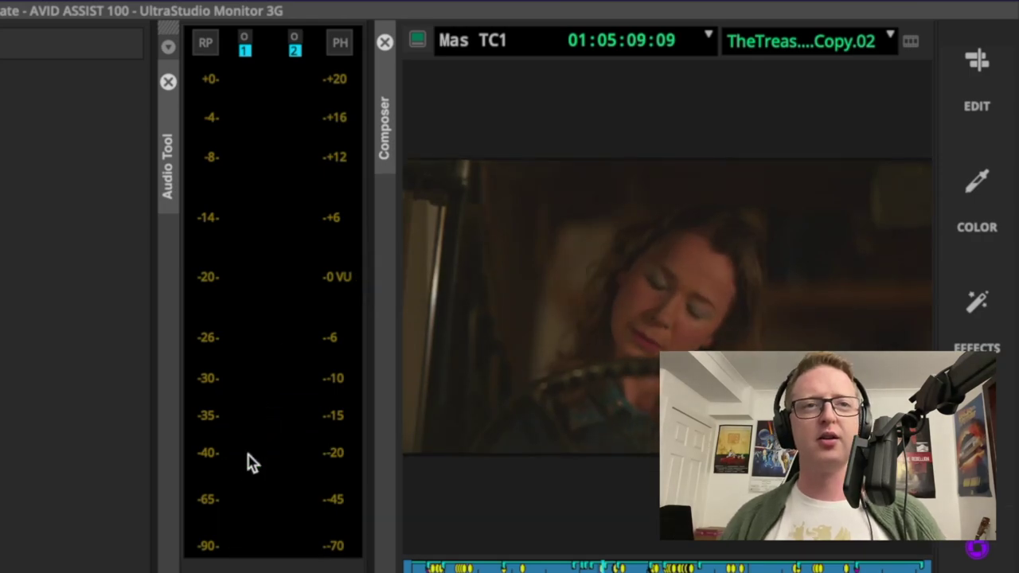
key(space)
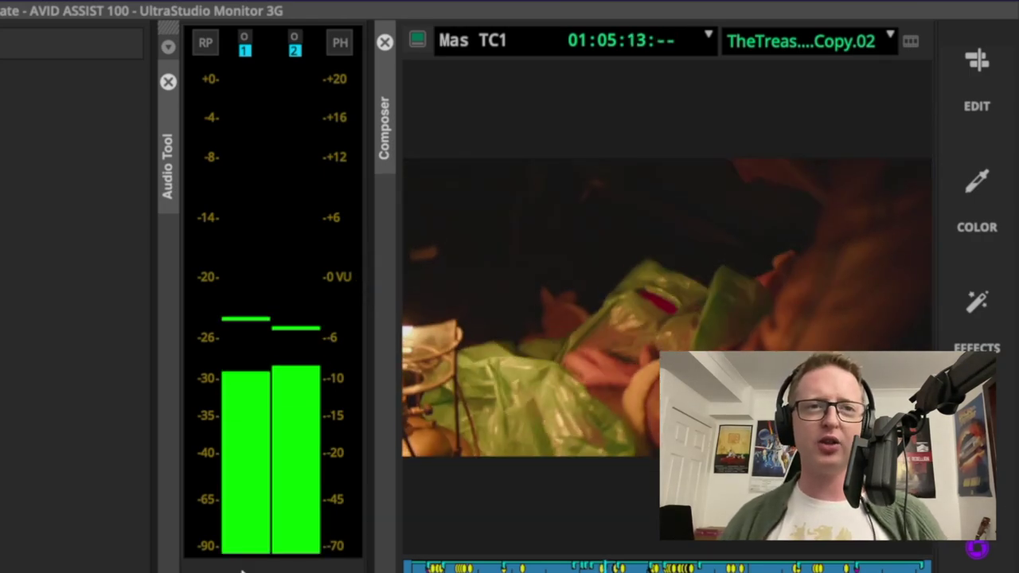
key(space)
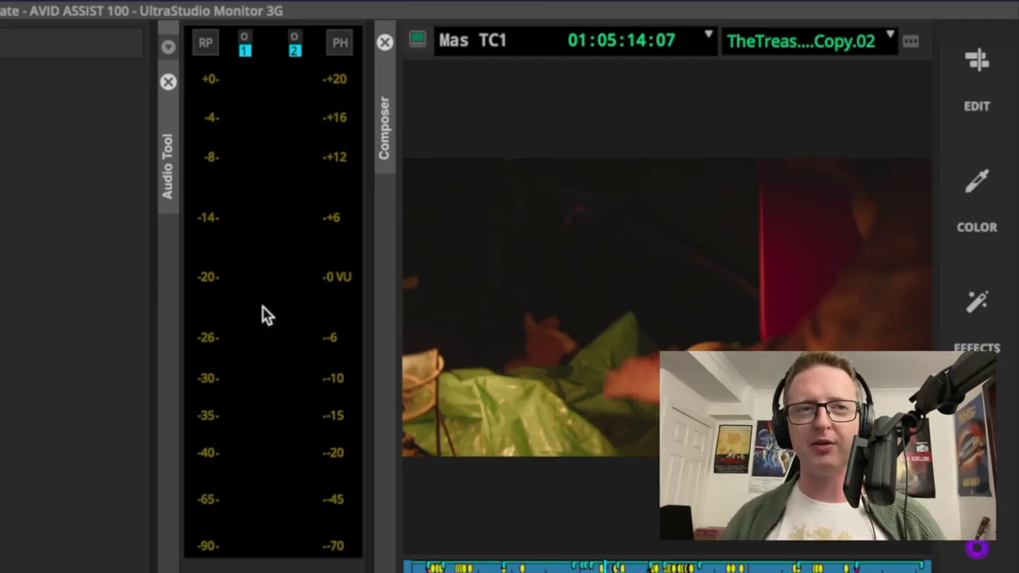
key(s)
key(space)
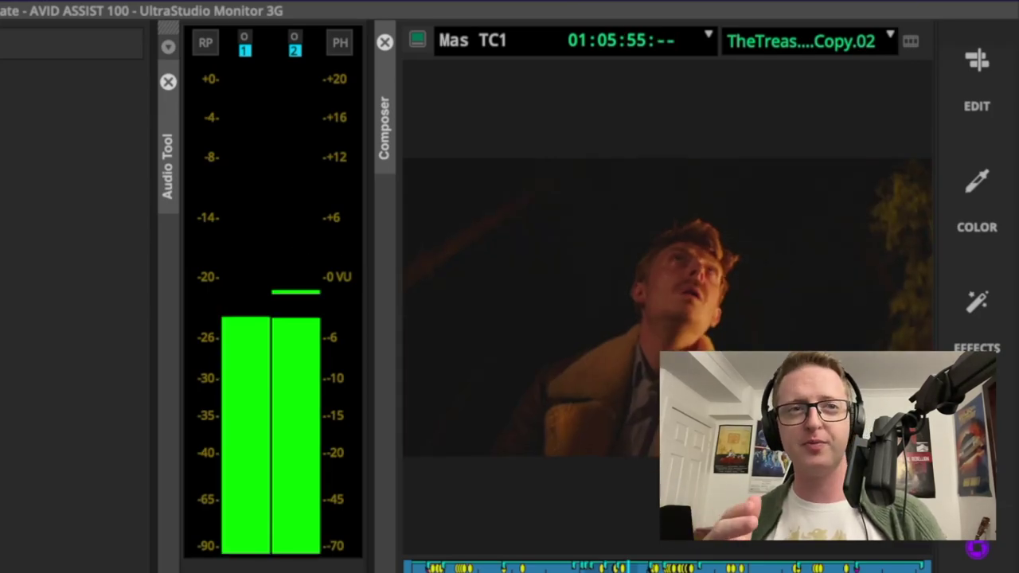
key(space)
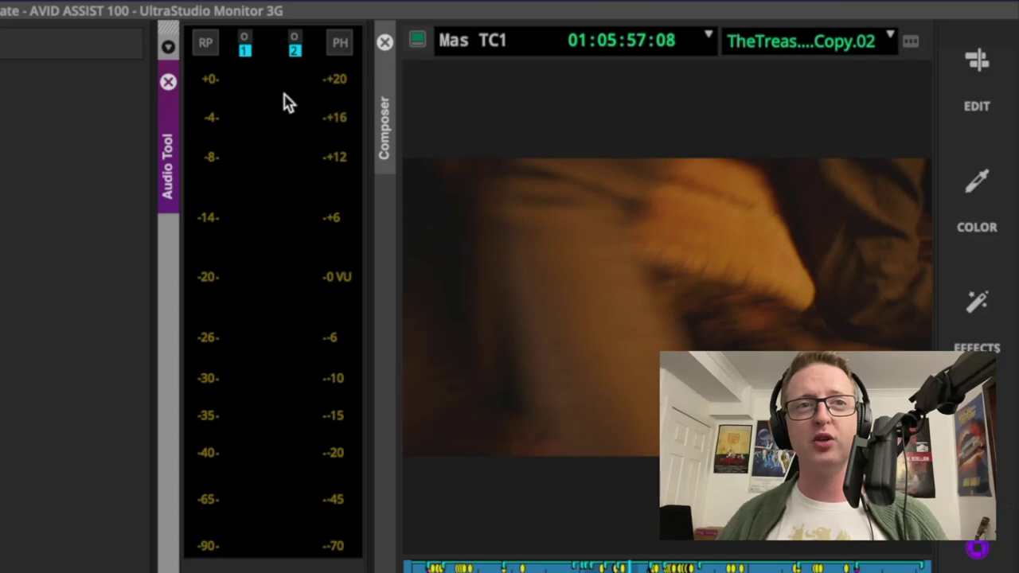
Open the Audio Tool's input settings, review the audio project settings pages, and close the window.
click(340, 45)
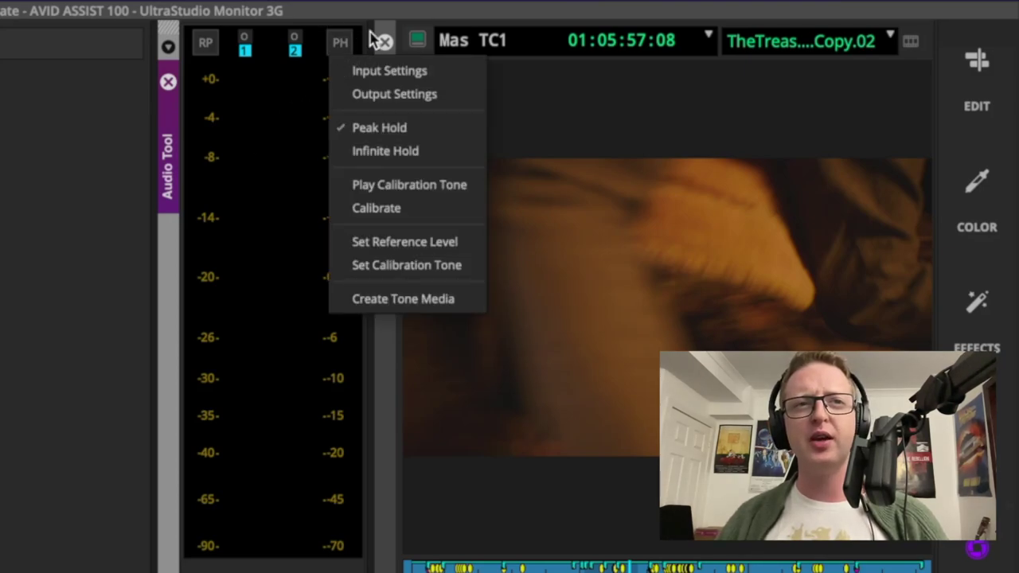
click(377, 80)
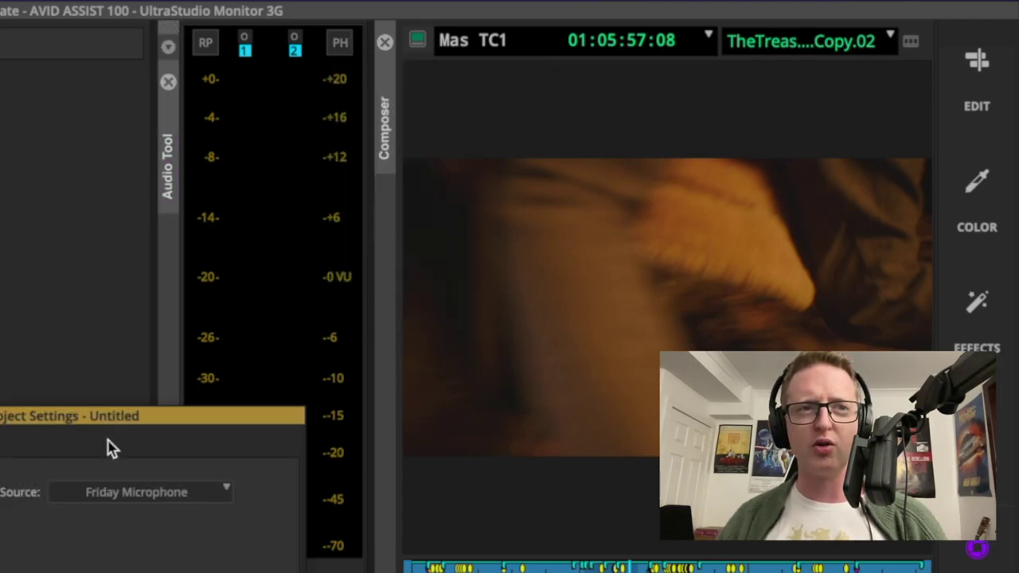
click(58, 451)
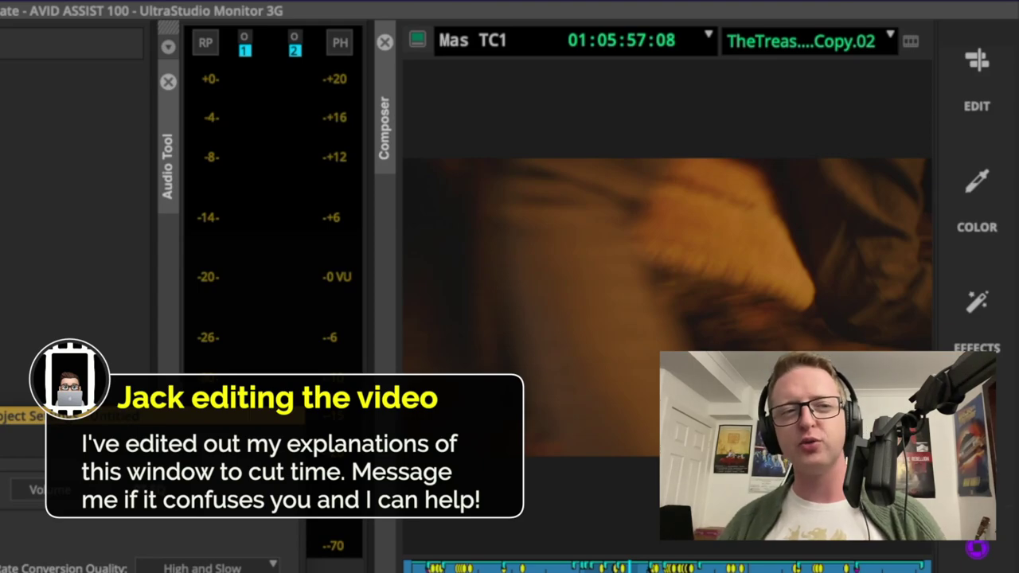
key(ctrl+w)
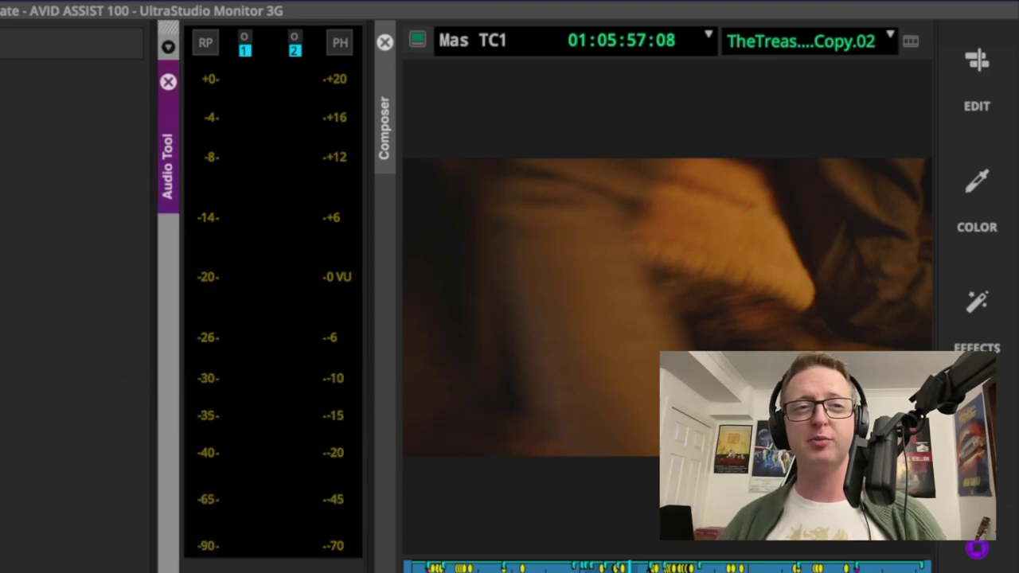
Play the calibration tone from the Audio Tool's Peak Hold options, check it on the meters, and stop it.
click(340, 42)
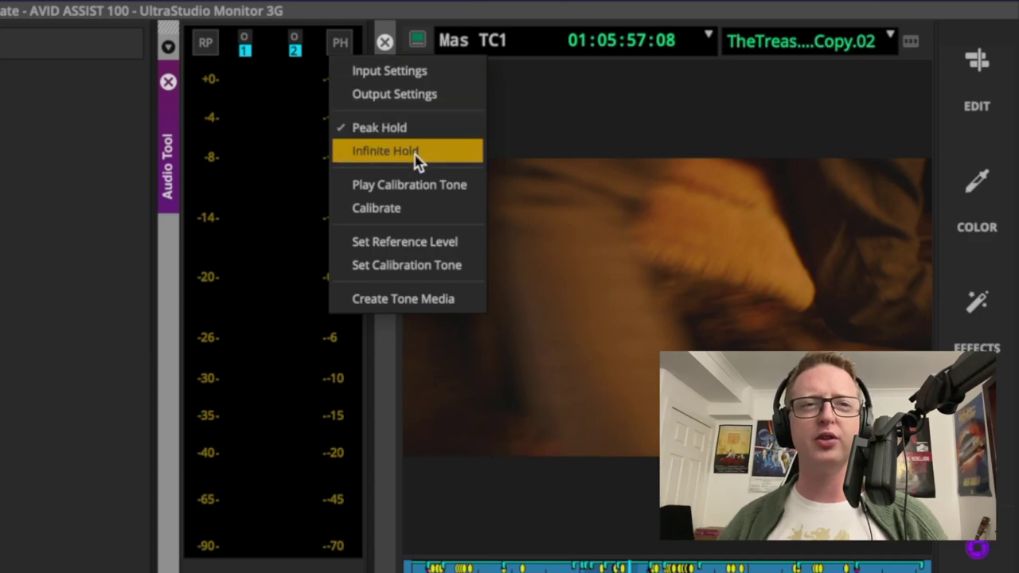
click(474, 191)
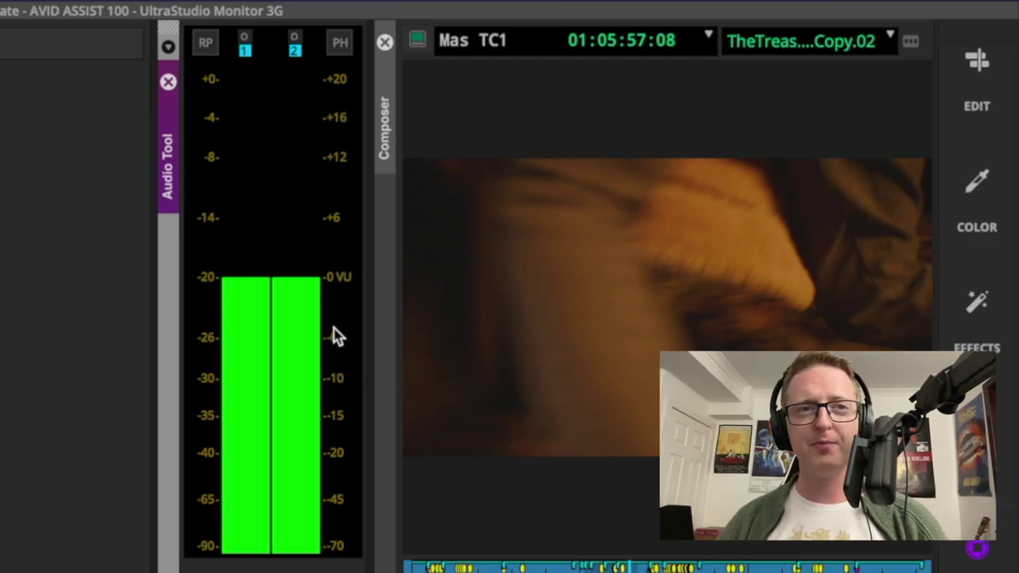
key(space)
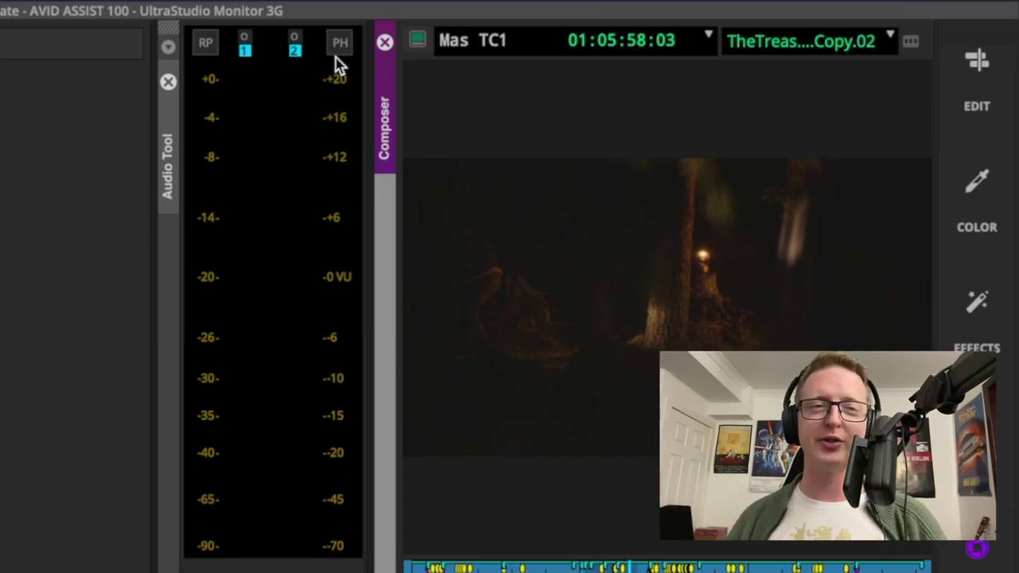
Open the Create Tone Media dialog from the Audio Tool and review its length, track, target bin and target drive options.
click(336, 60)
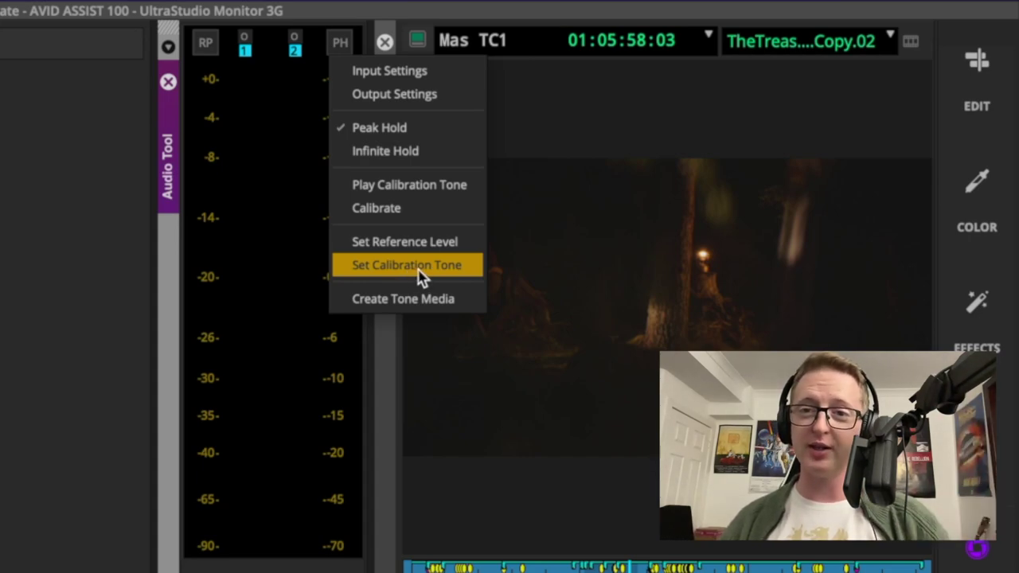
click(381, 303)
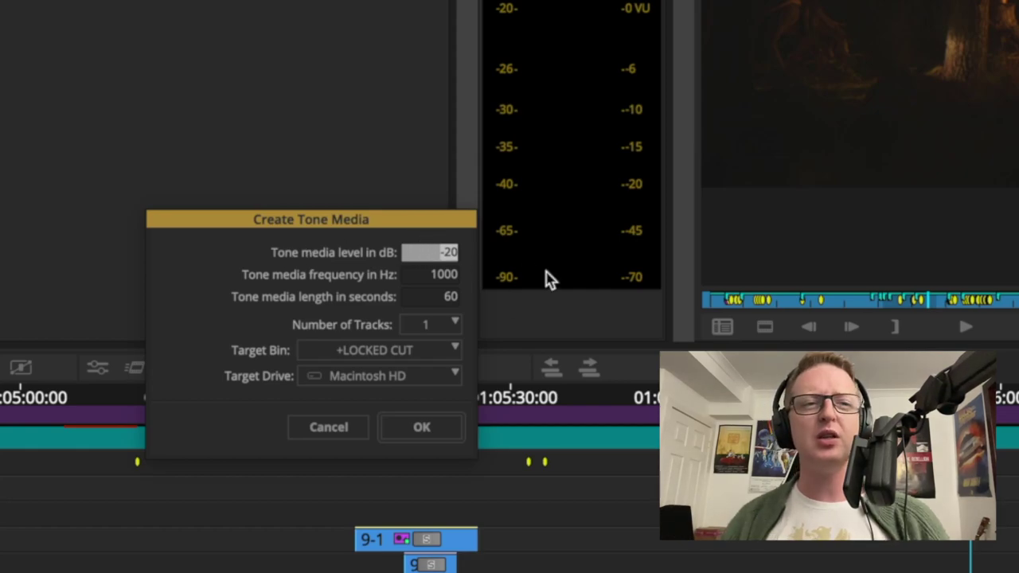
click(448, 300)
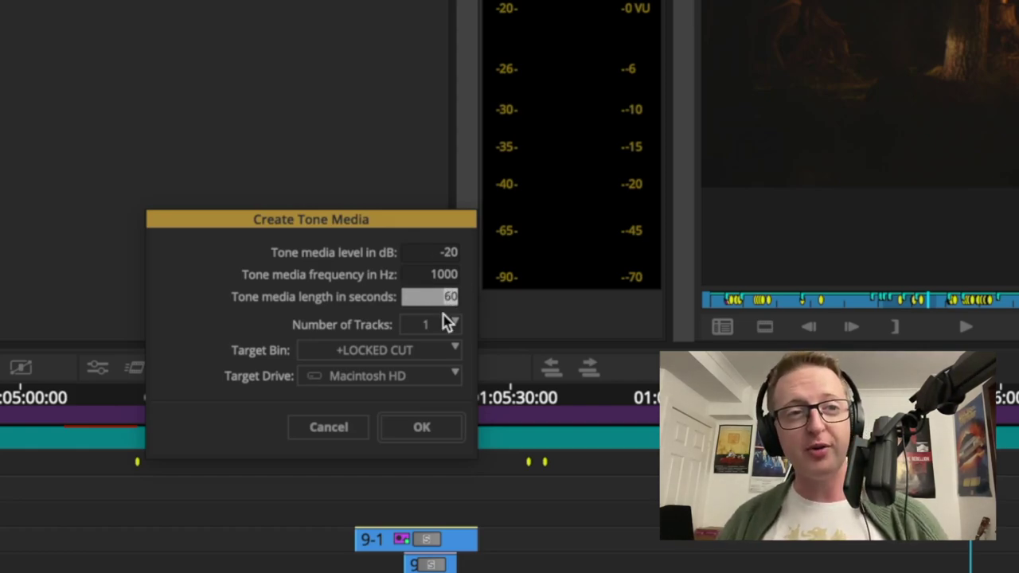
click(427, 328)
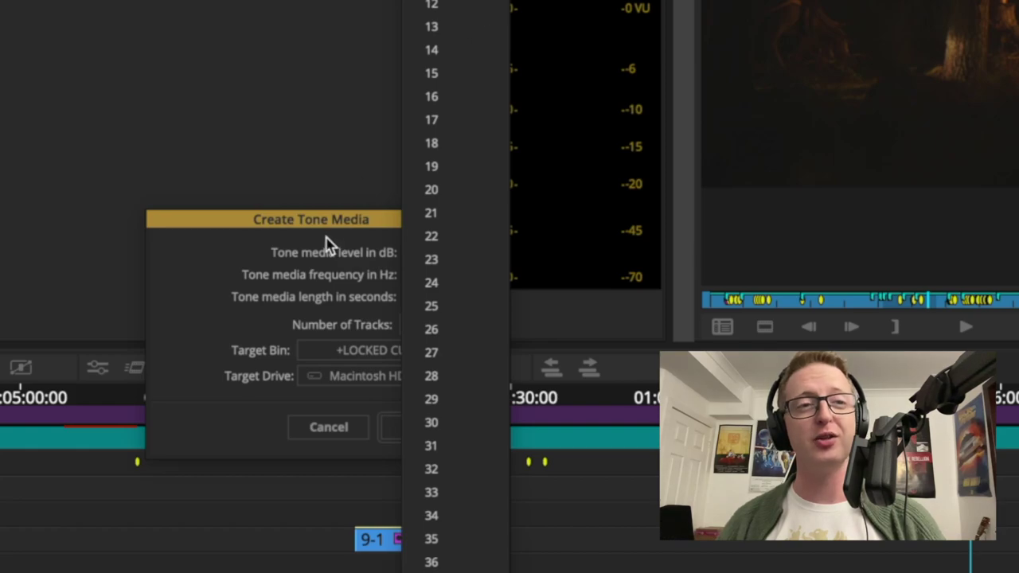
click(295, 261)
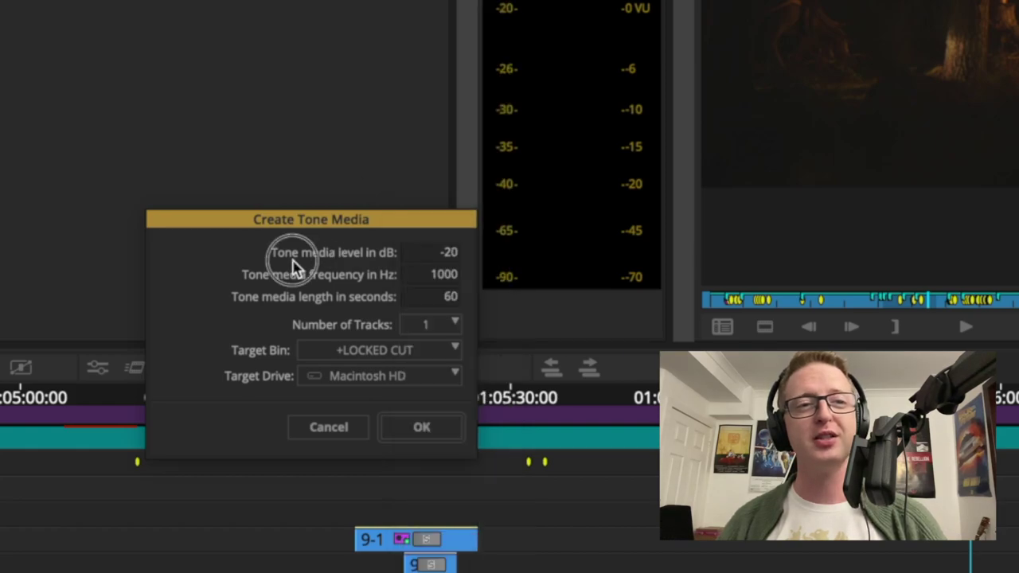
click(414, 381)
click(182, 374)
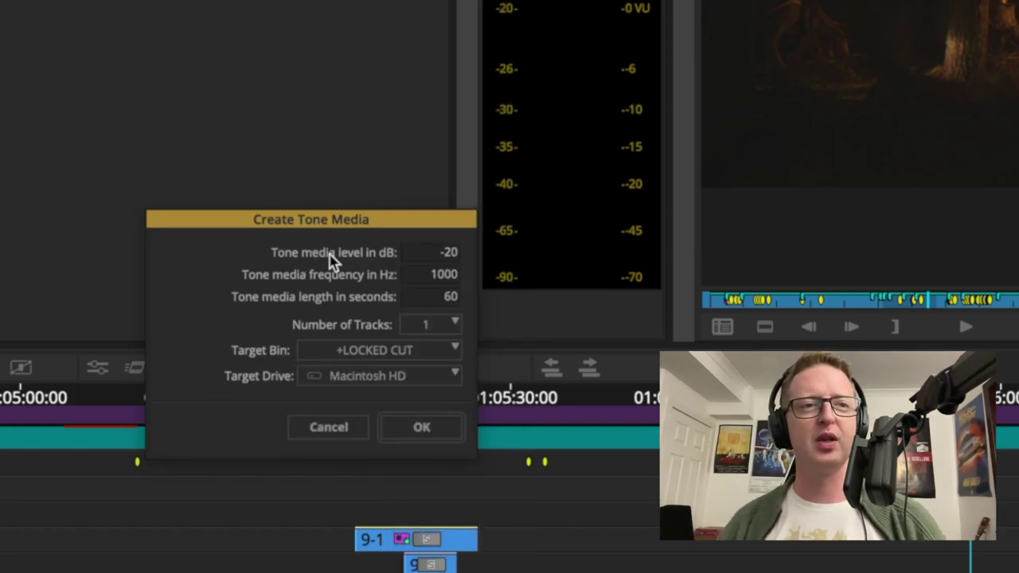
click(439, 358)
click(227, 326)
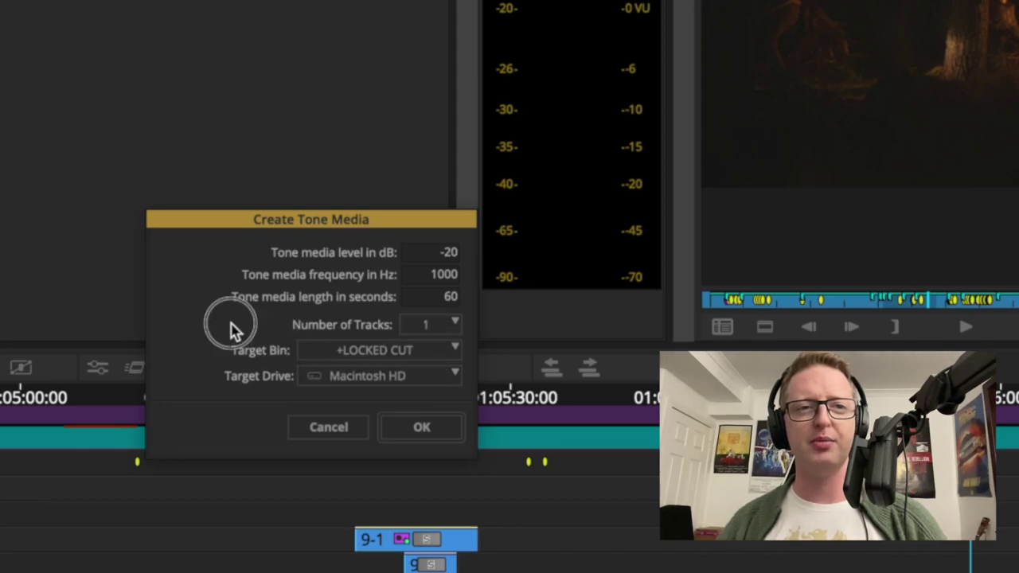
Create tone media at -20 dB, 1000 Hz and 60 seconds with 2 tracks, in the +LOCKED CUT bin on the FalconBay drive.
click(448, 324)
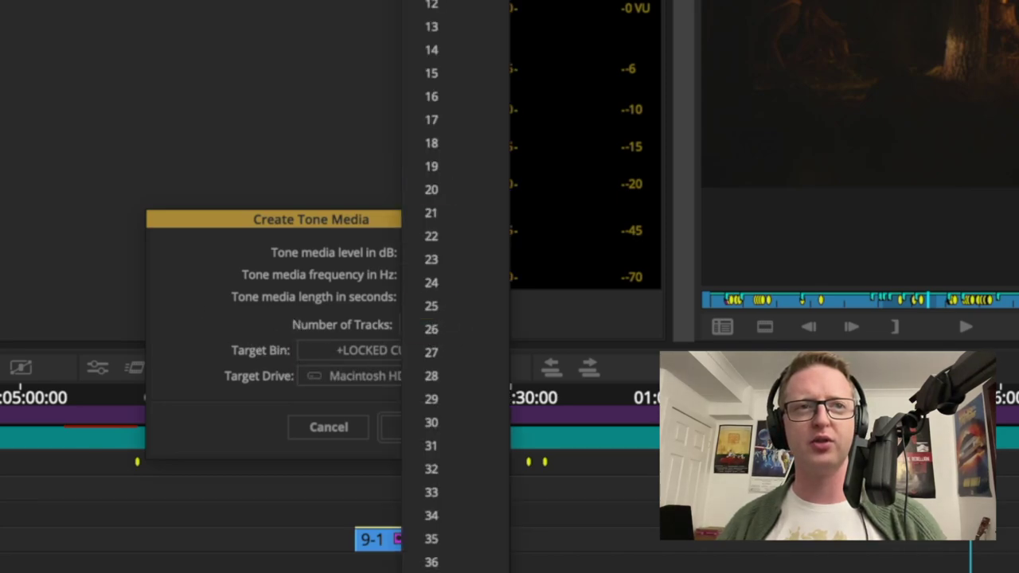
click(434, 9)
click(372, 384)
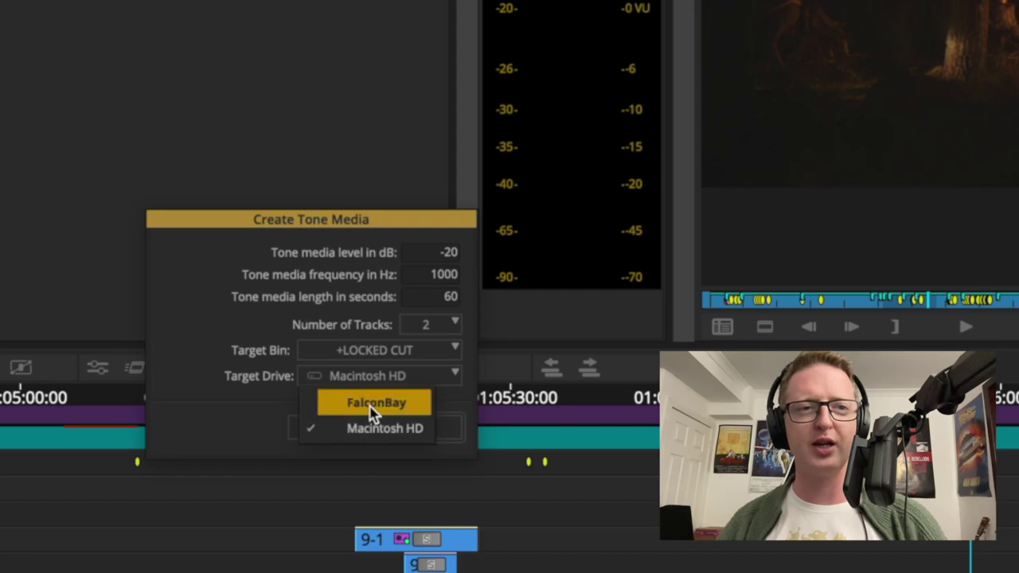
click(376, 403)
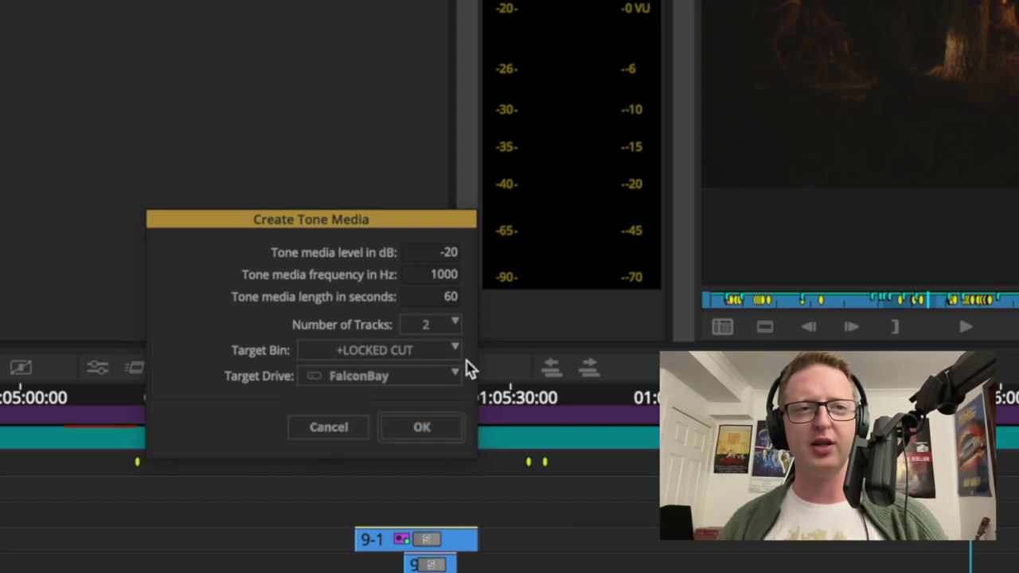
click(439, 436)
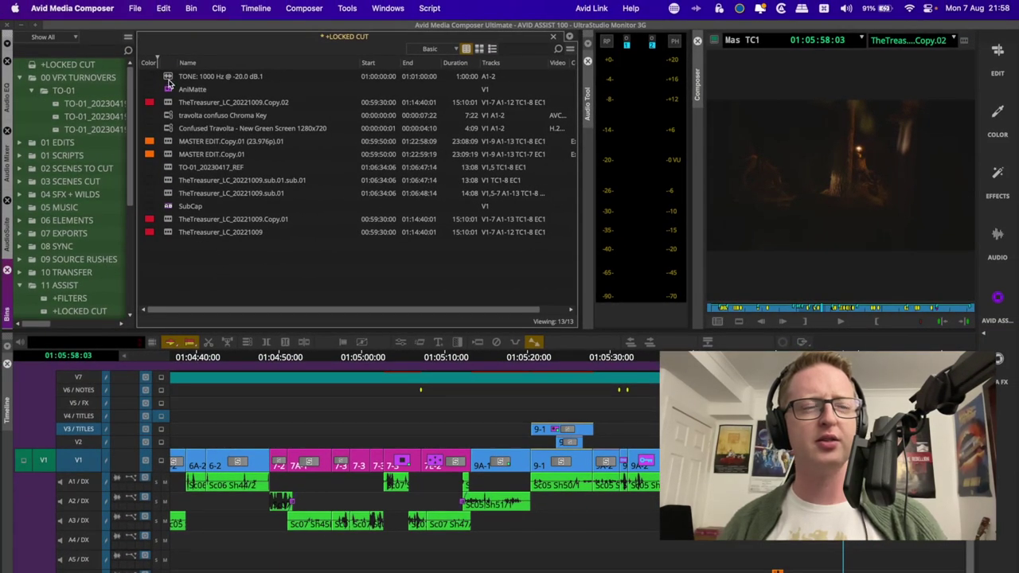
Load the 1000 Hz tone clip from the +LOCKED CUT bin and play it.
double_click(168, 79)
key(space)
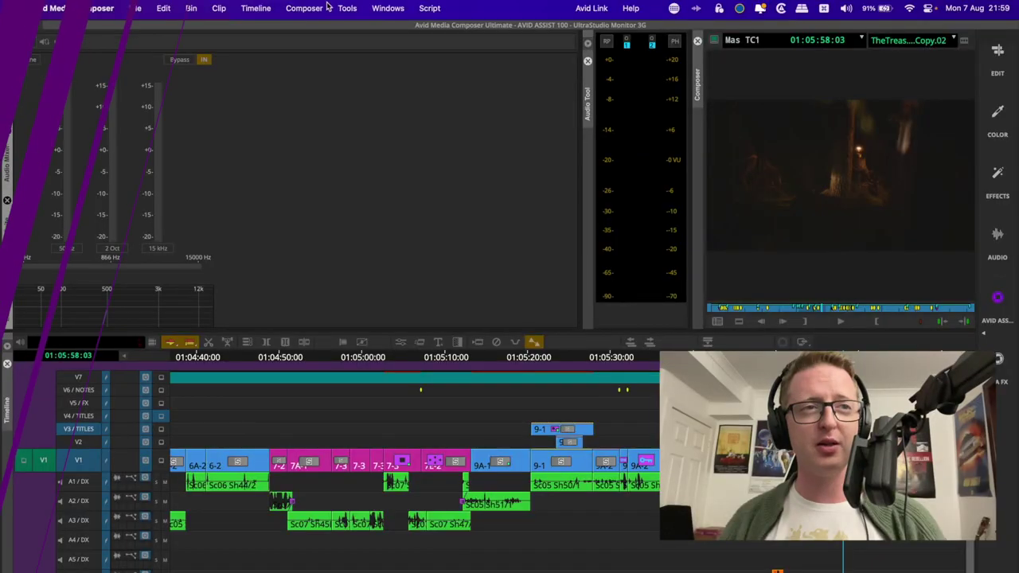
click(348, 7)
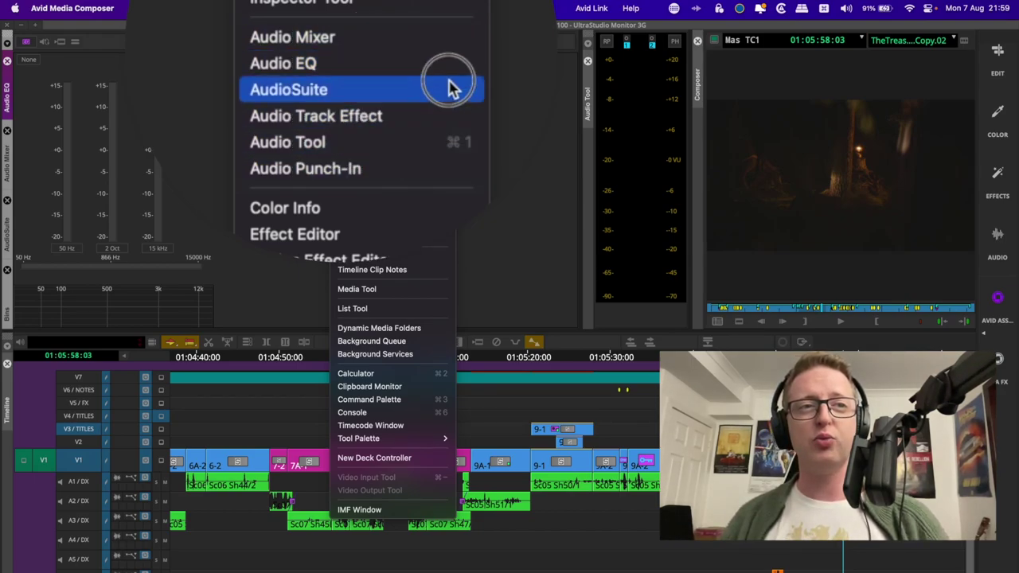
click(537, 68)
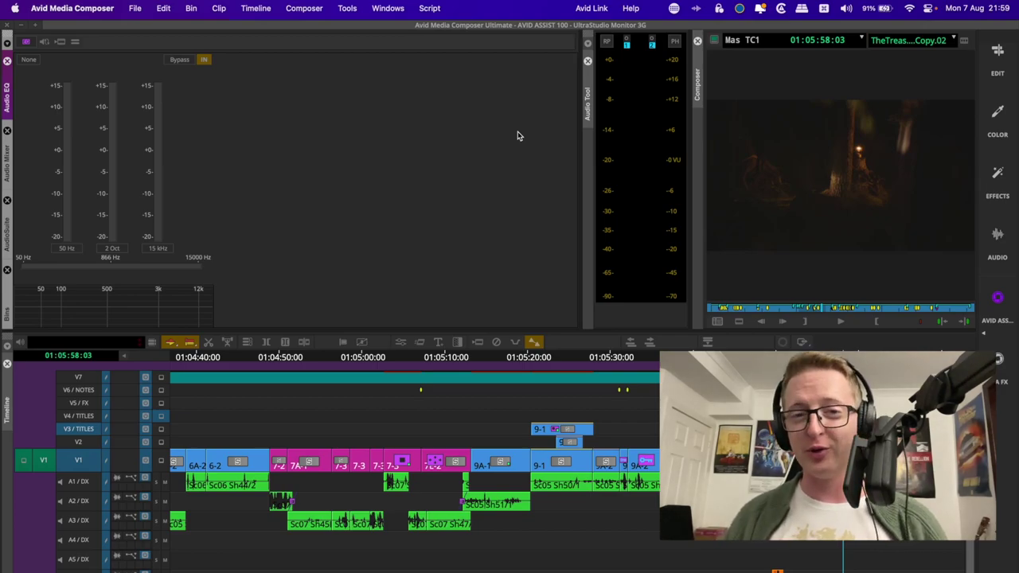
click(347, 8)
click(158, 204)
click(289, 178)
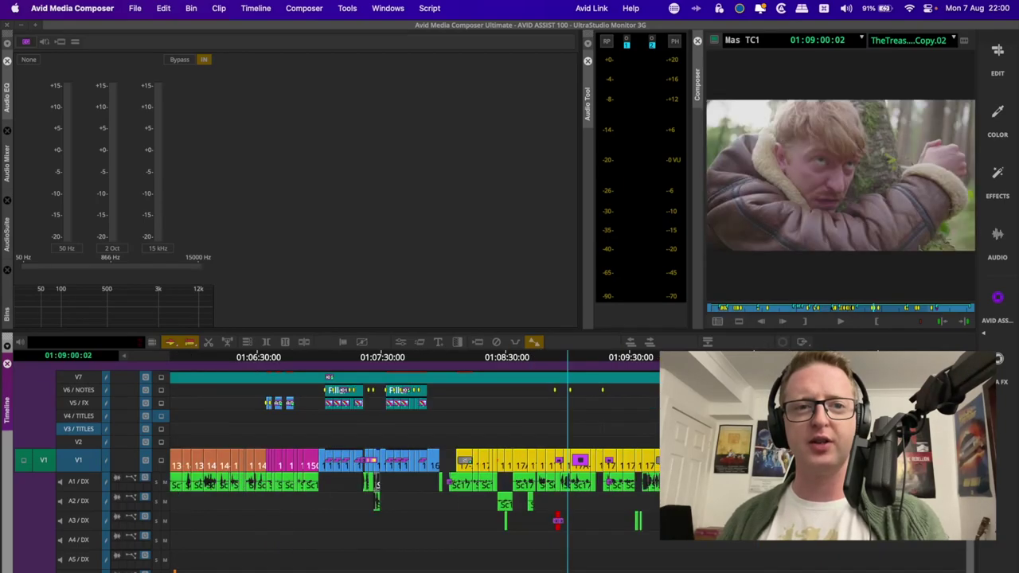
Solo dialogue track A1 and play the scene 17 dialogue from about 01:08:58:14.
click(544, 366)
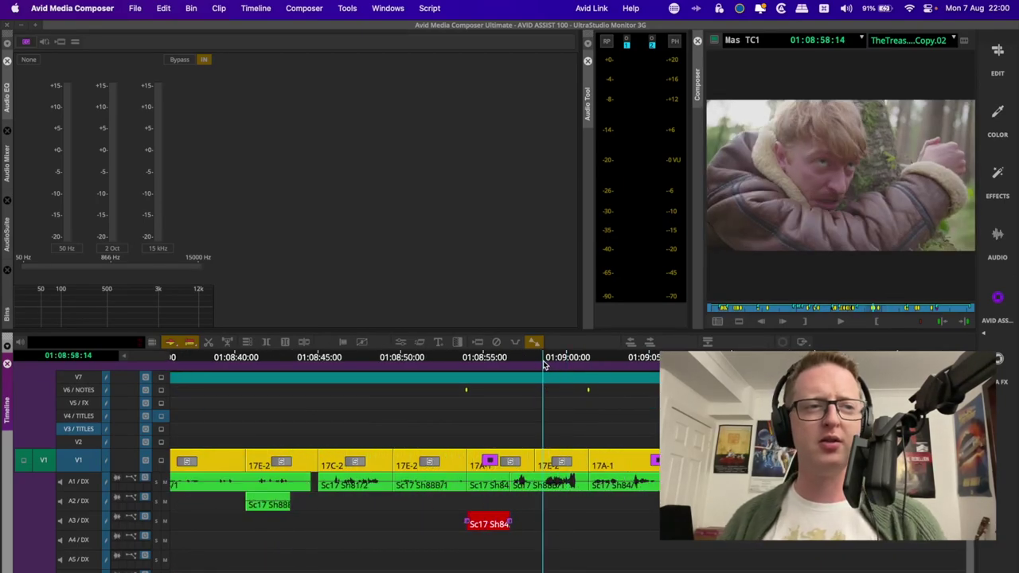
click(157, 483)
key(space)
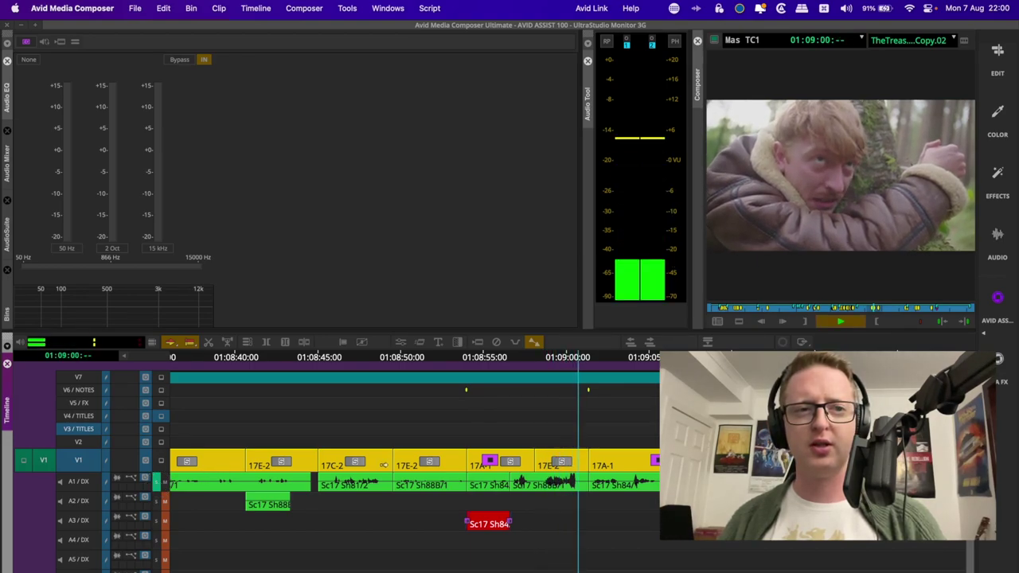
key(space)
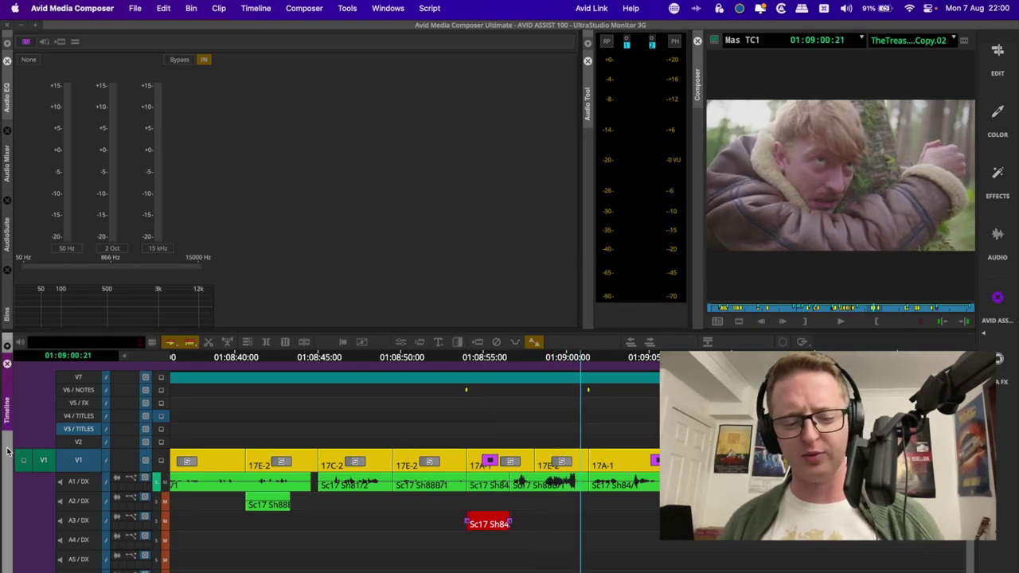
Set the 50 Hz low shelf to -20 dB in the Audio EQ for the Sc17 Sh88B/1 clip on A1, and listen to it.
click(78, 460)
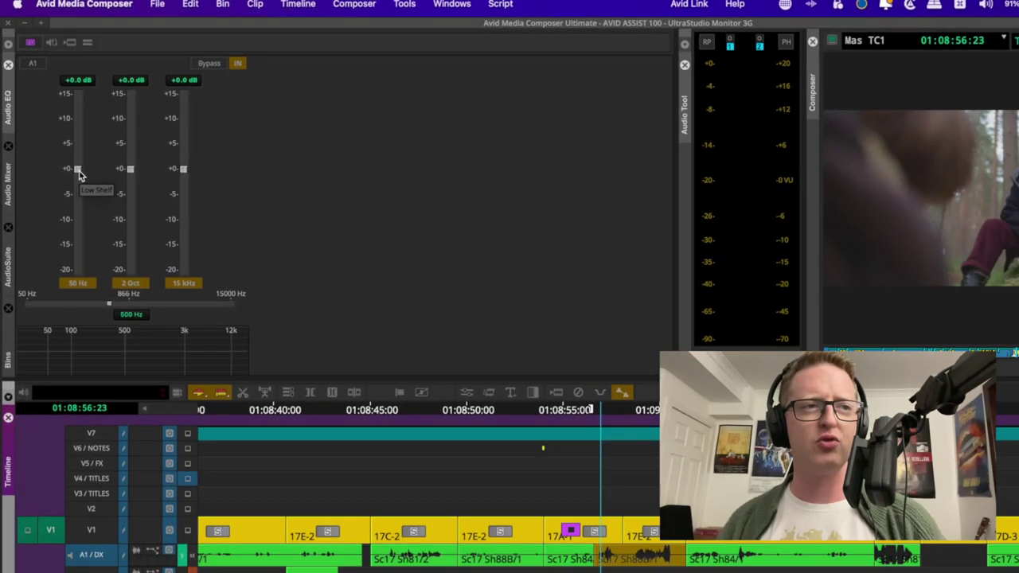
drag(120, 239, 120, 395)
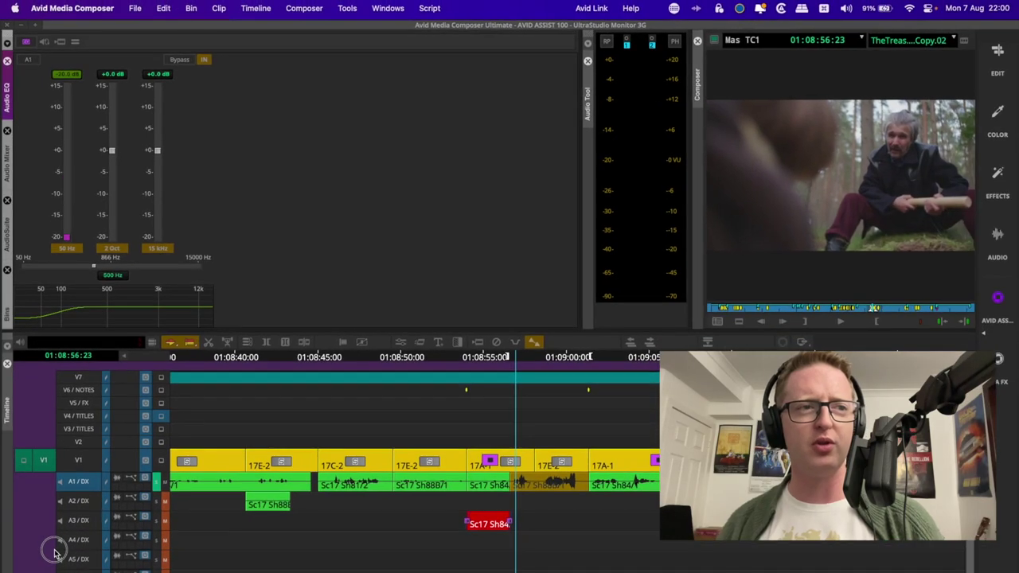
key(space)
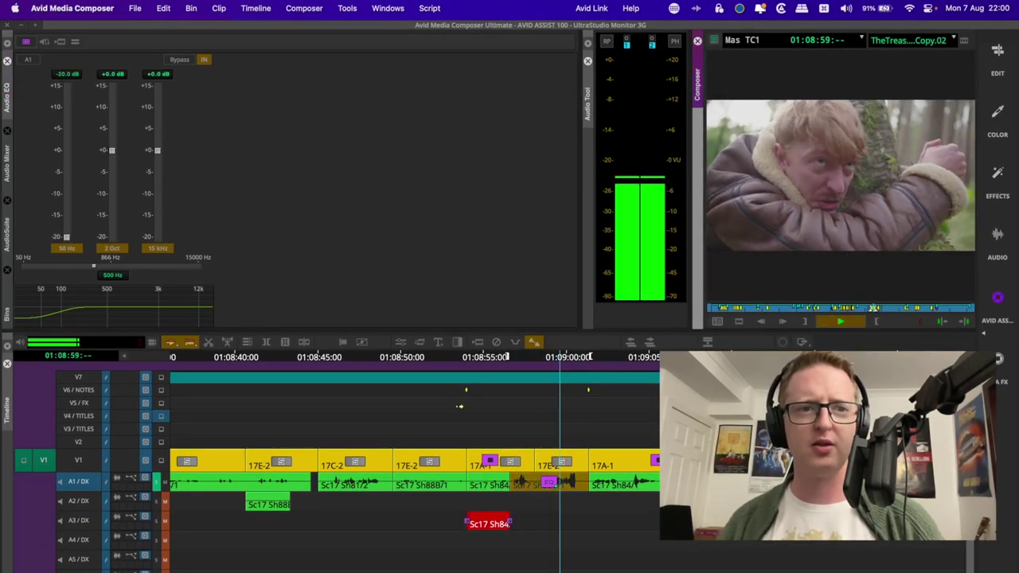
key(space)
Set the 500 Hz mid band to -20 dB in the Audio EQ for the same A1 clip, and play it back.
drag(111, 150, 111, 236)
click(529, 358)
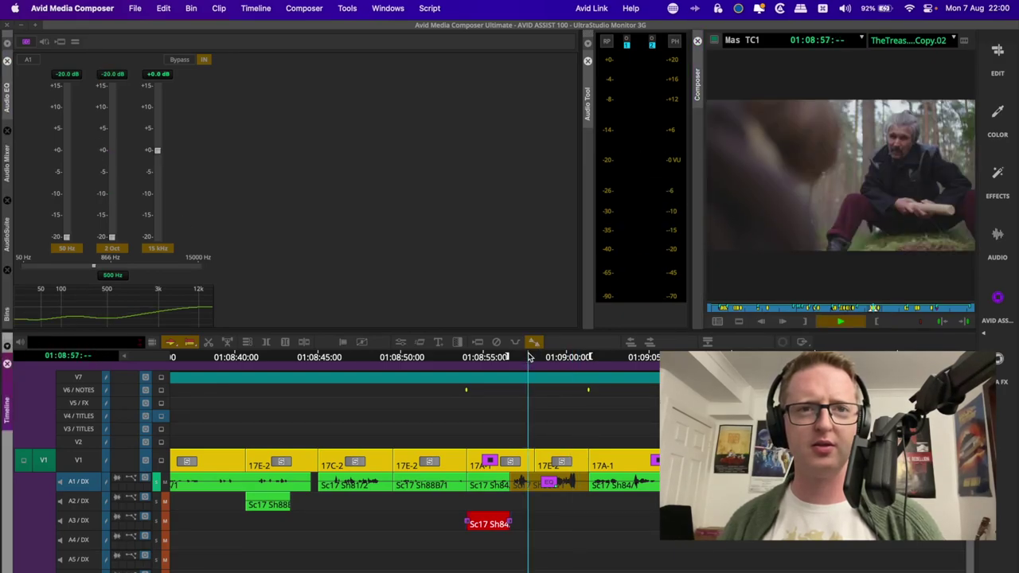
key(space)
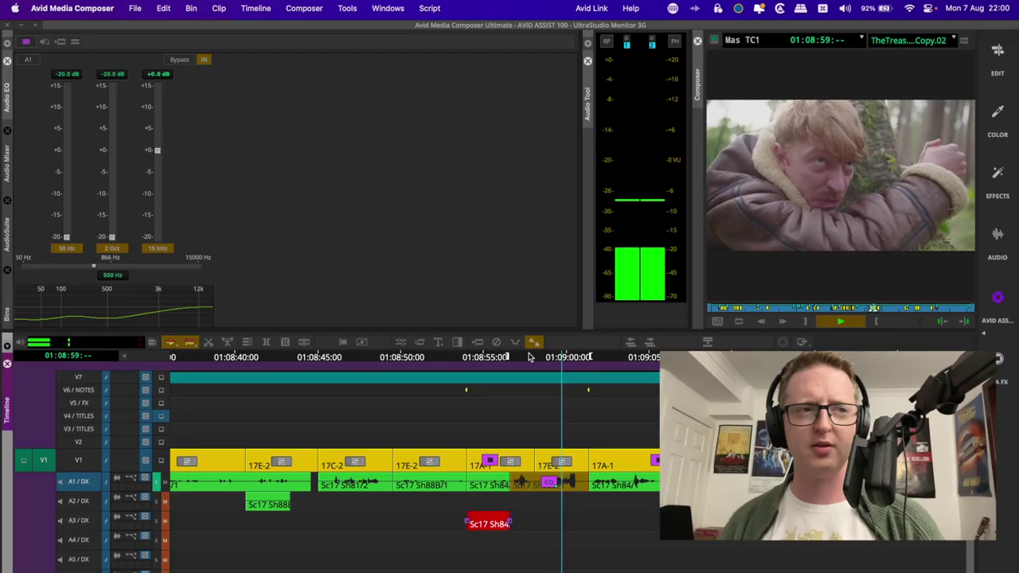
Set the 15 kHz high shelf to -20 dB and the 500 Hz mid band to about 0 dB, and play back the A1 clip.
key(space)
drag(157, 150, 152, 305)
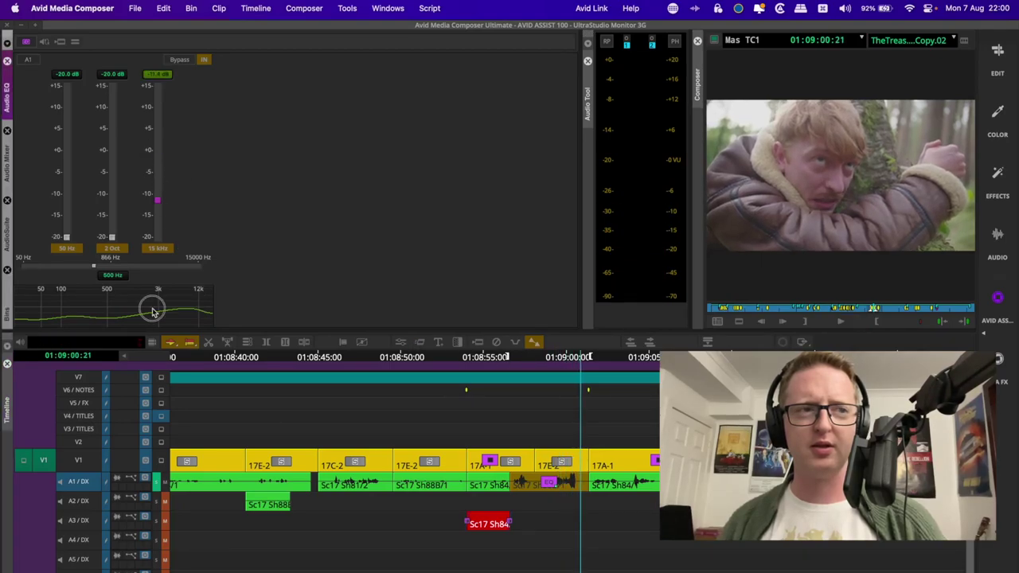
drag(114, 241, 113, 149)
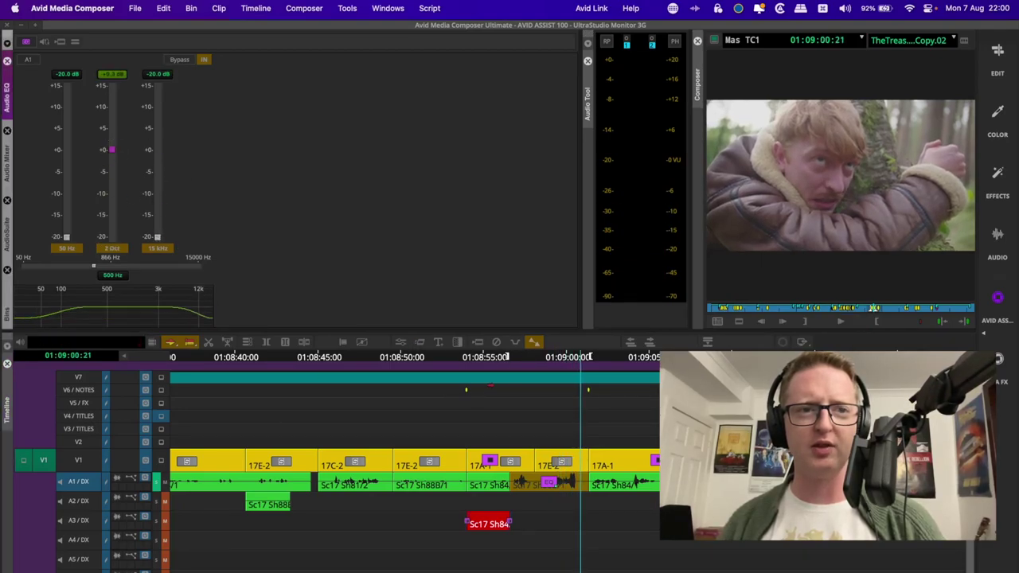
key(space)
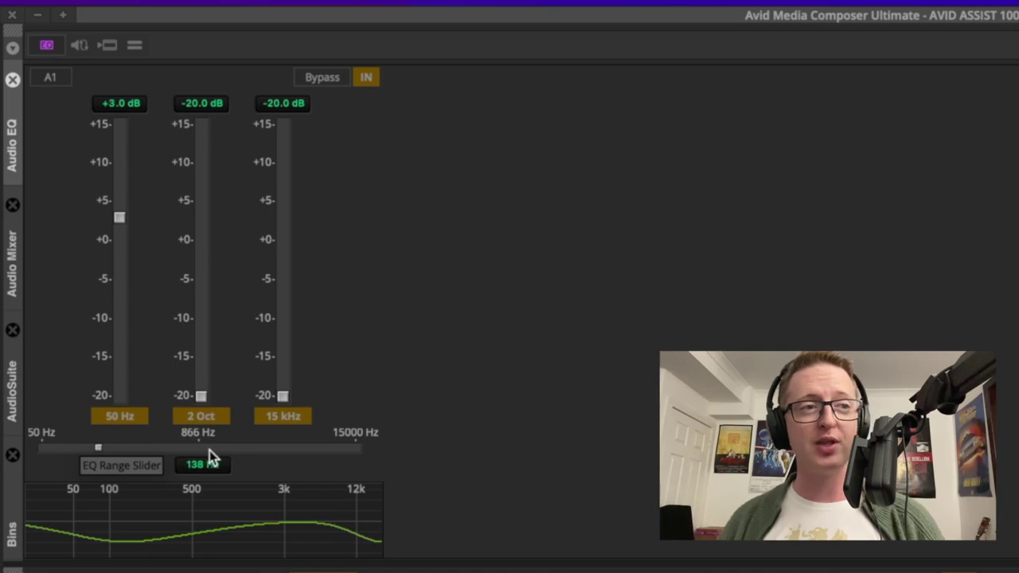
Lower the mid band's centre frequency to about 99 Hz and listen to the A1 dialogue clip.
click(97, 449)
drag(97, 449, 79, 449)
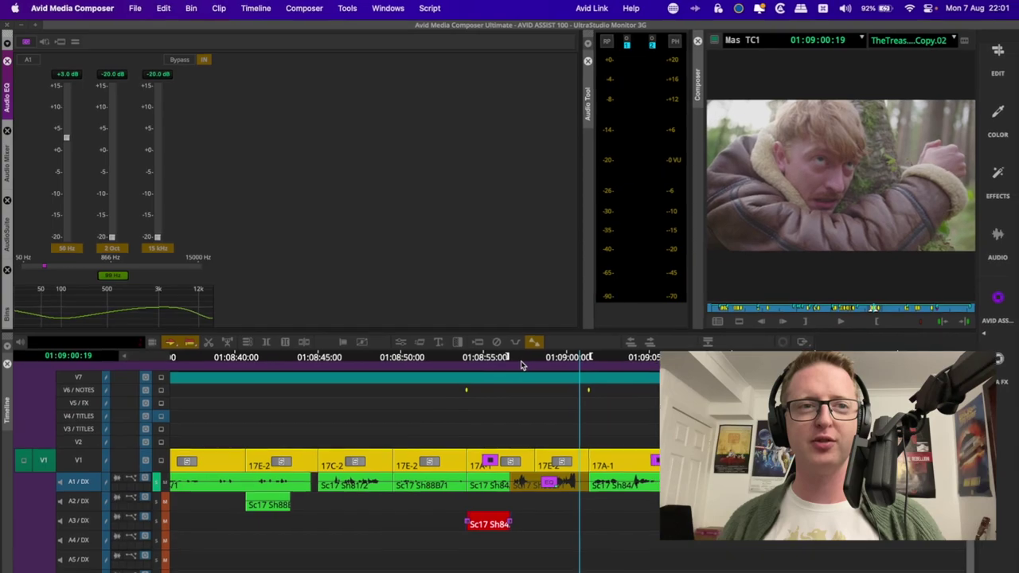
click(522, 366)
key(space)
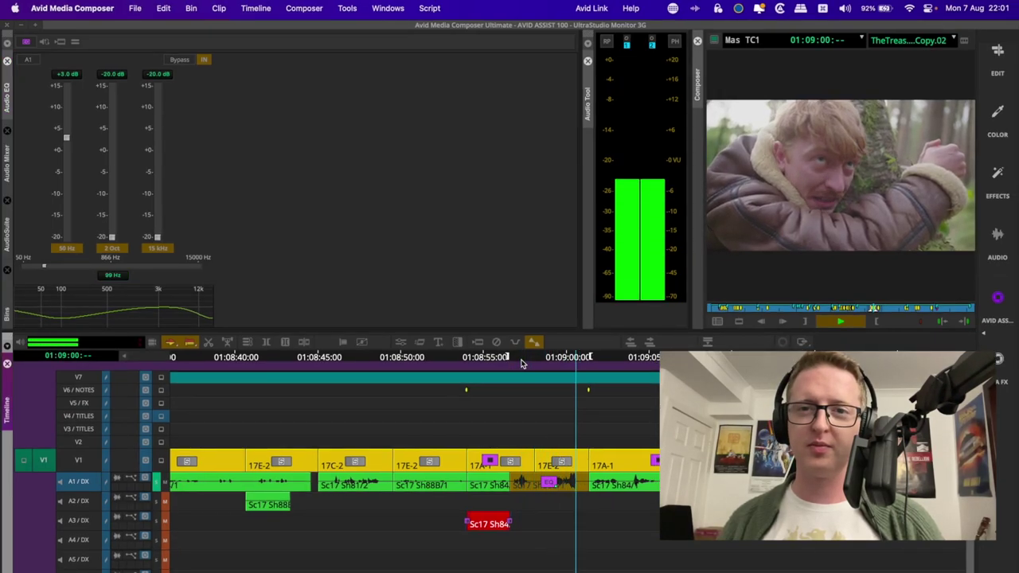
key(space)
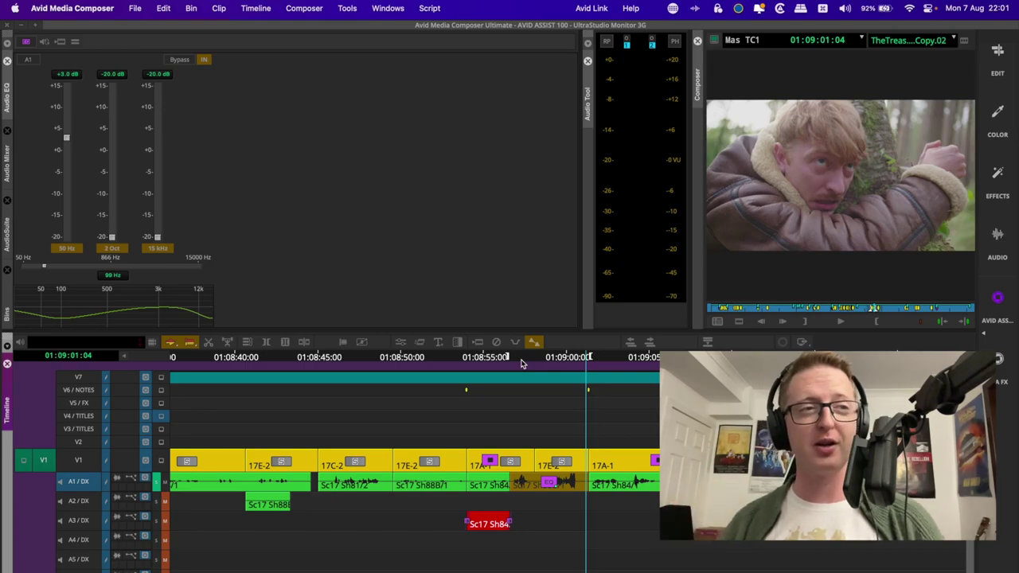
Set the mid band to 8852 Hz, the high shelf to +7.1 dB and the low shelf to -20 dB, and listen to the clip.
drag(122, 269, 152, 122)
drag(63, 136, 45, 433)
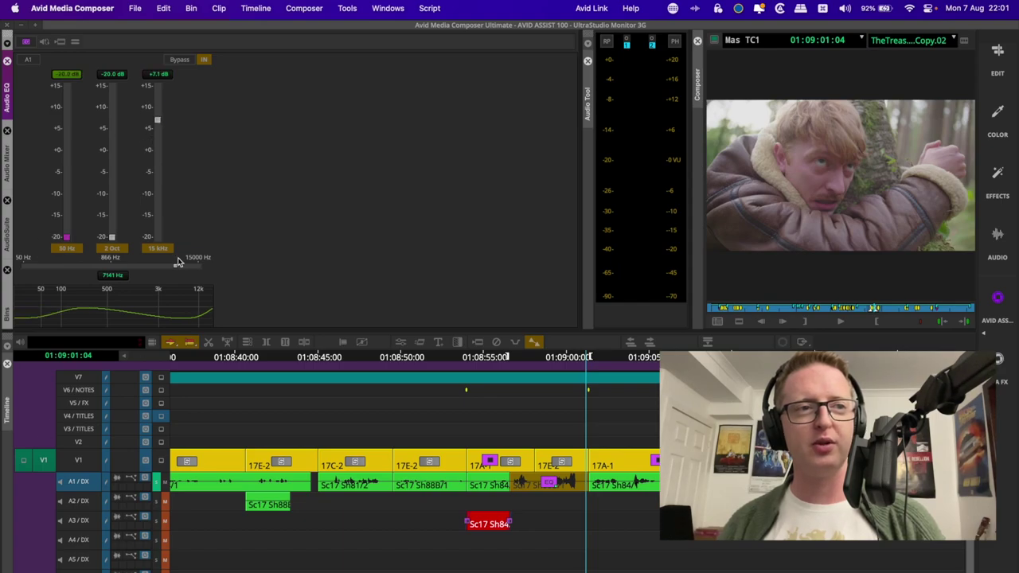
drag(178, 265, 183, 266)
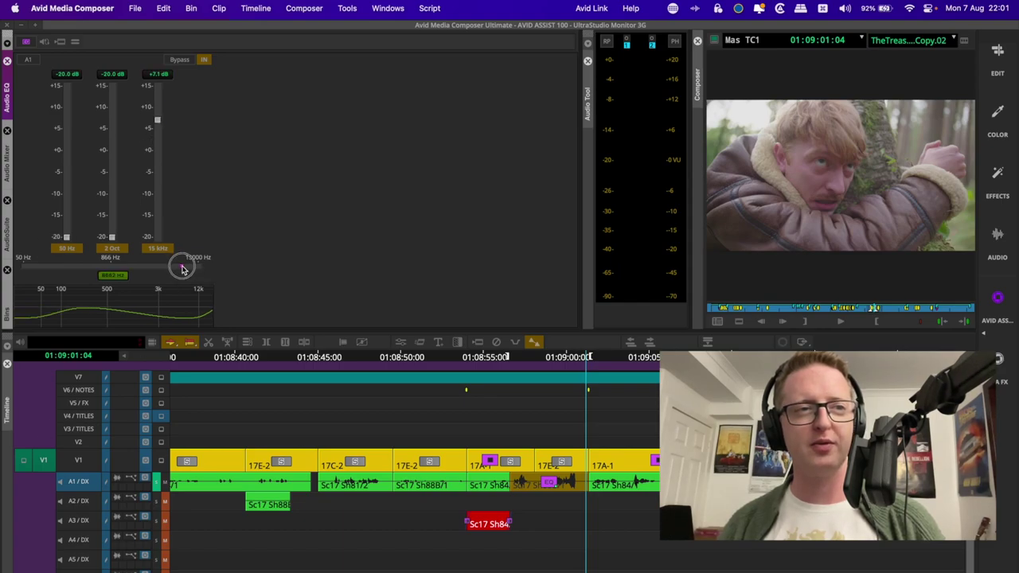
click(521, 365)
key(space)
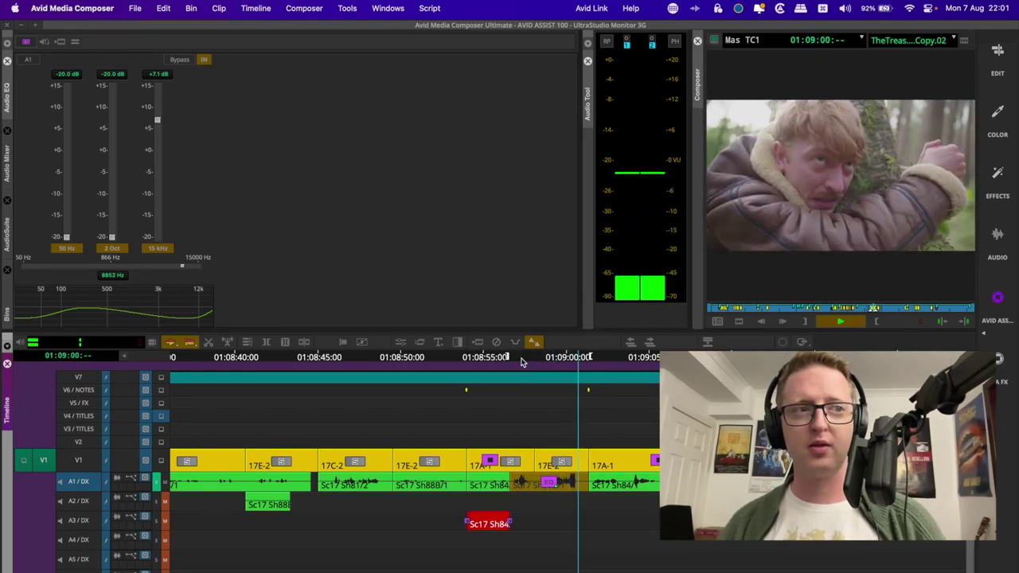
key(space)
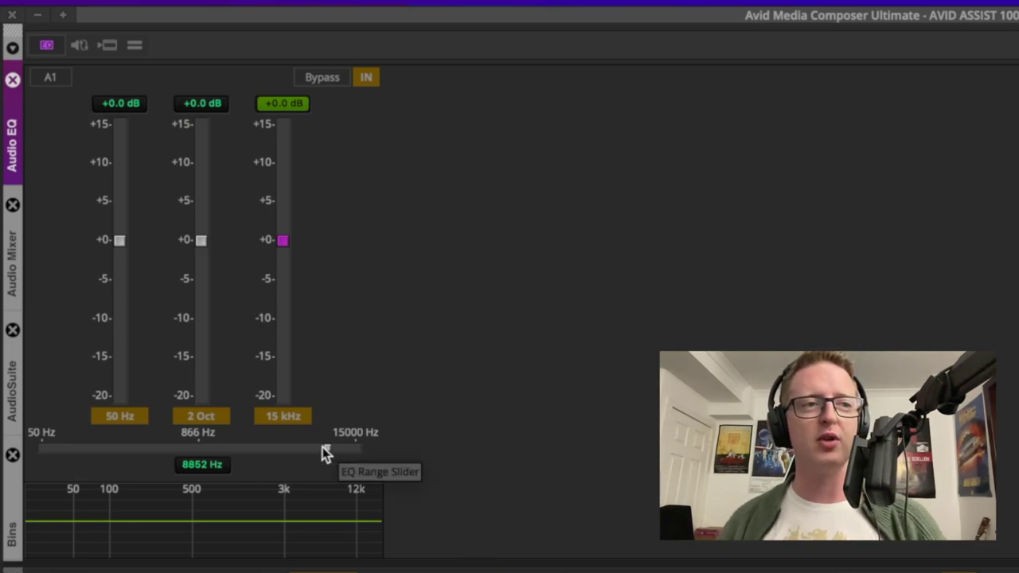
Set the mid band's centre frequency to 866 Hz and keep A1 as the track being equalized.
drag(327, 451, 196, 462)
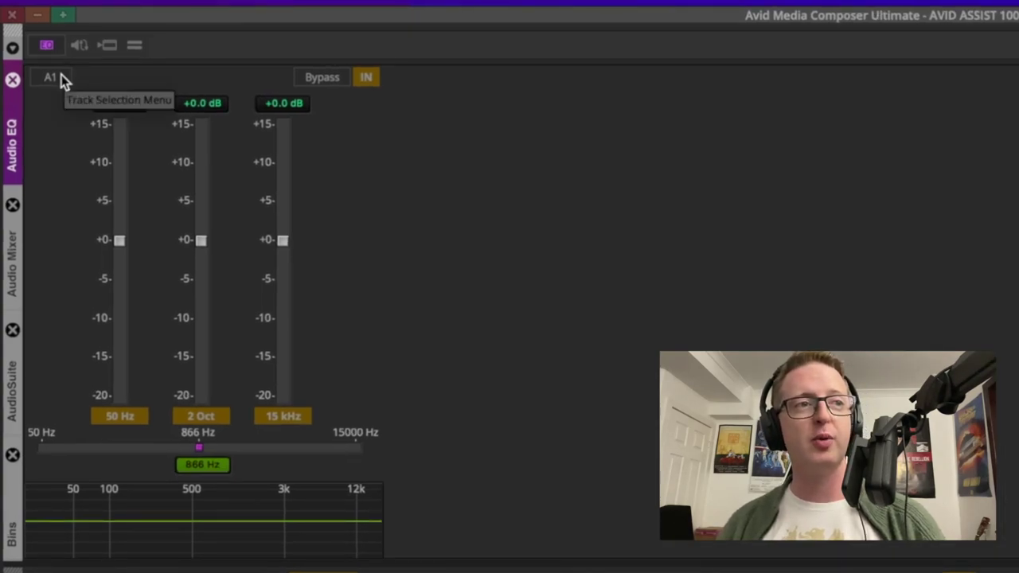
click(62, 77)
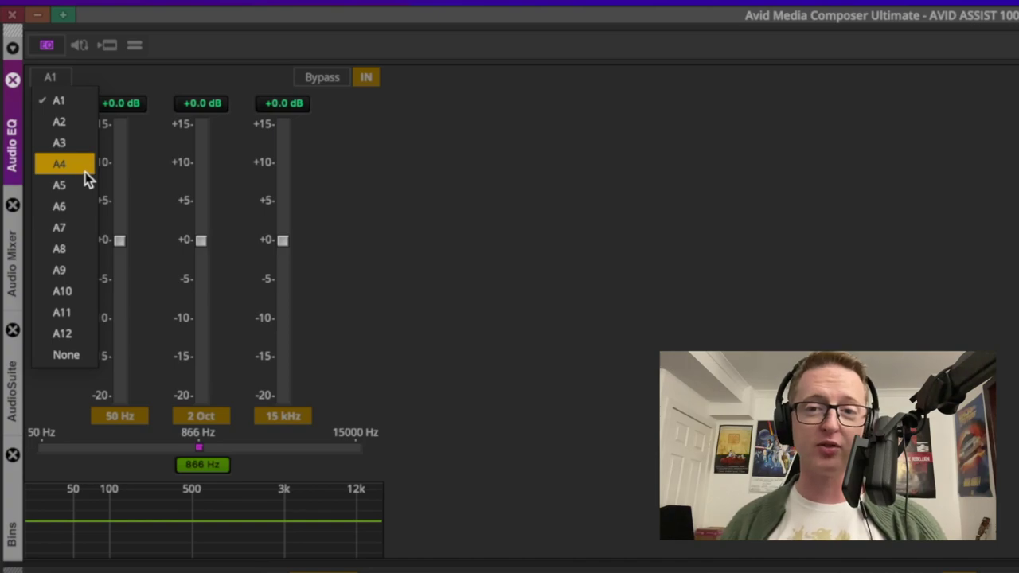
click(79, 103)
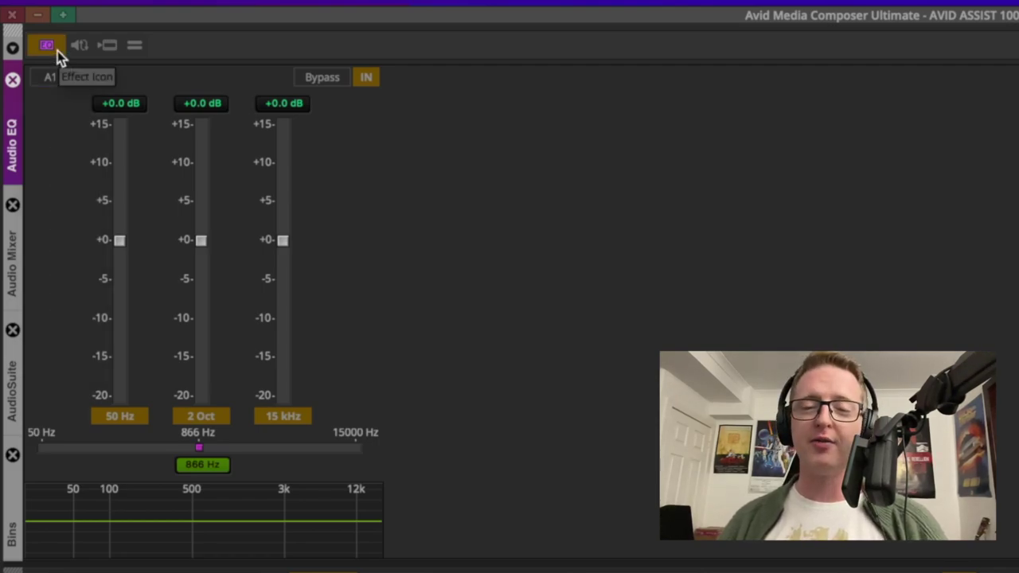
Save the A1 equalizer settings as an effect template in the +LOCKED CUT bin.
drag(57, 50, 450, 473)
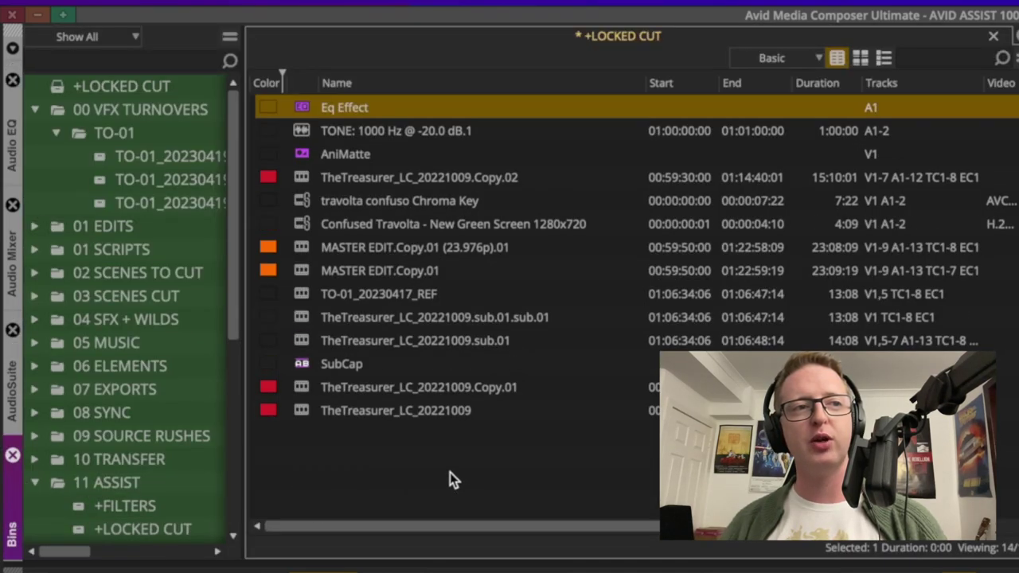
double_click(375, 112)
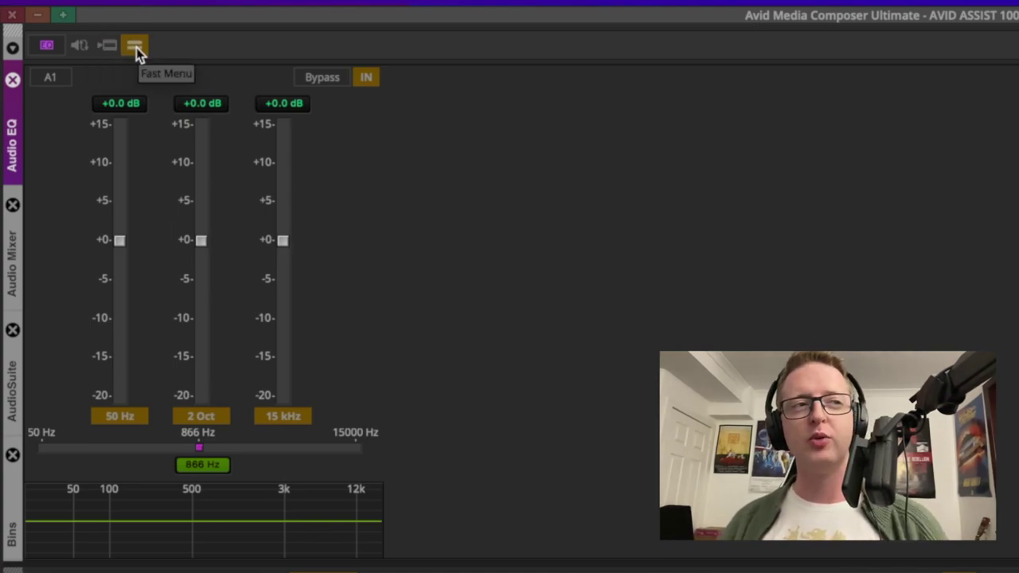
Apply the Telephone EQ "B" preset to the A1 dialogue clip and listen to it.
click(134, 47)
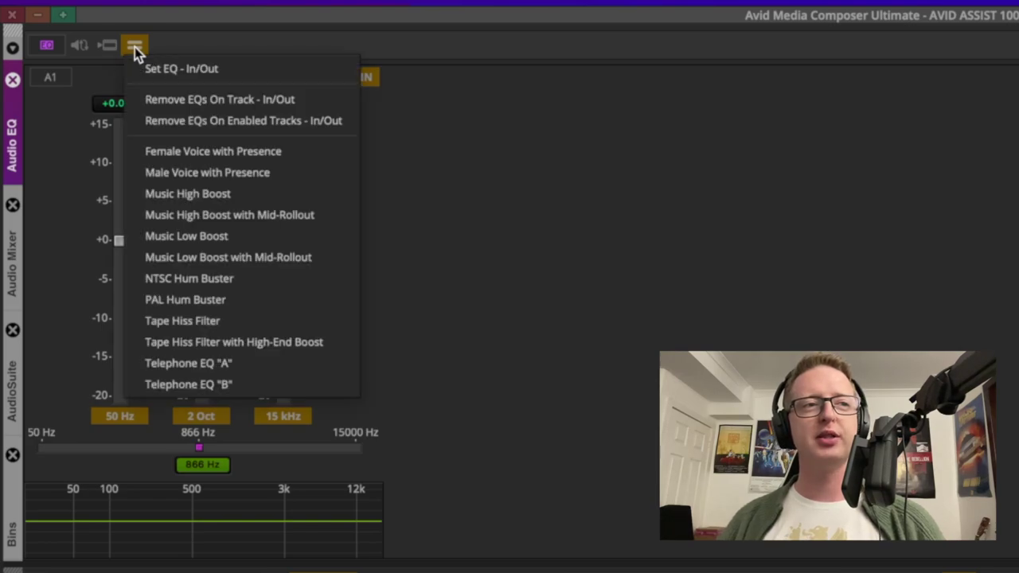
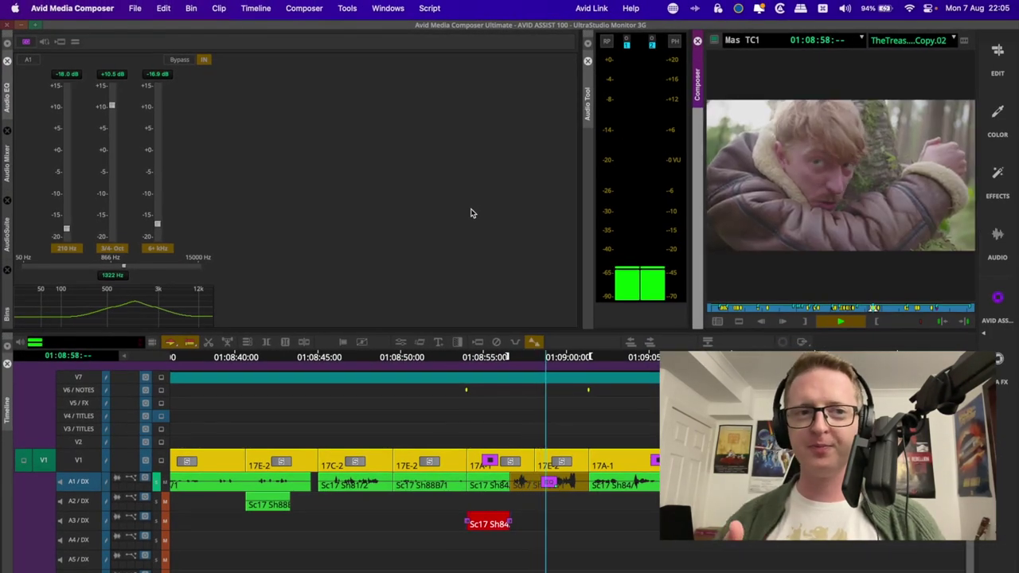
key(space)
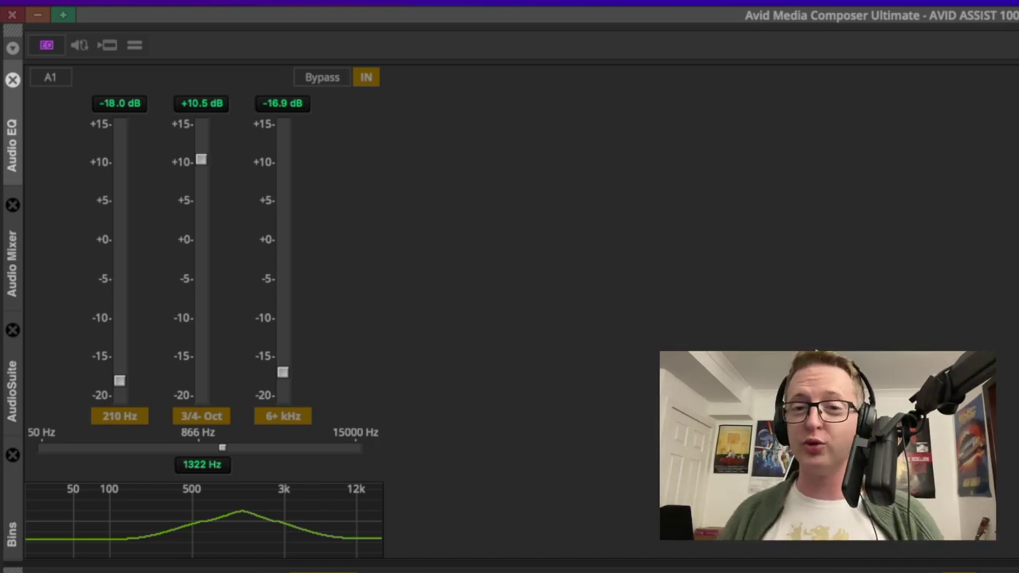
click(133, 45)
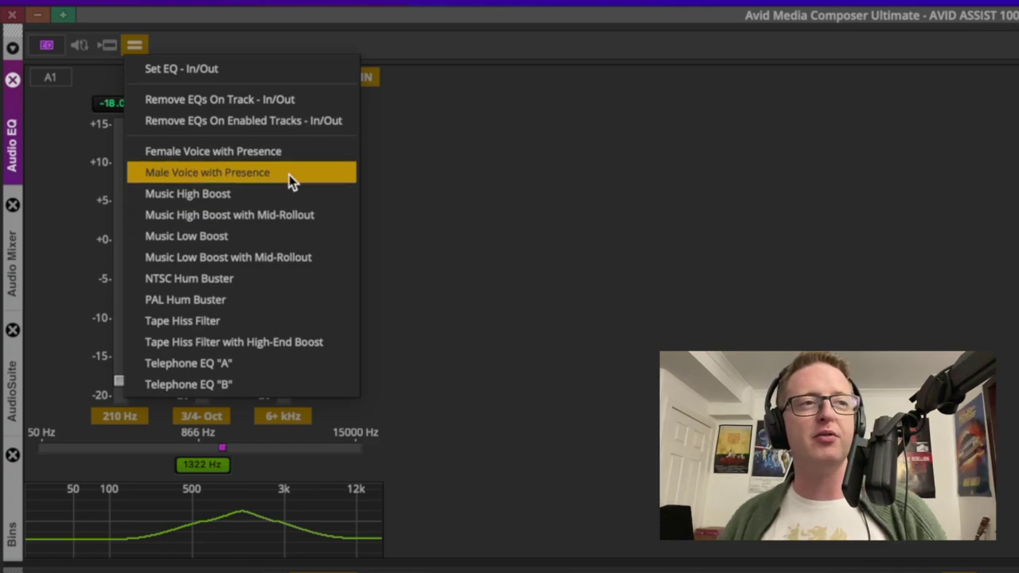
click(289, 389)
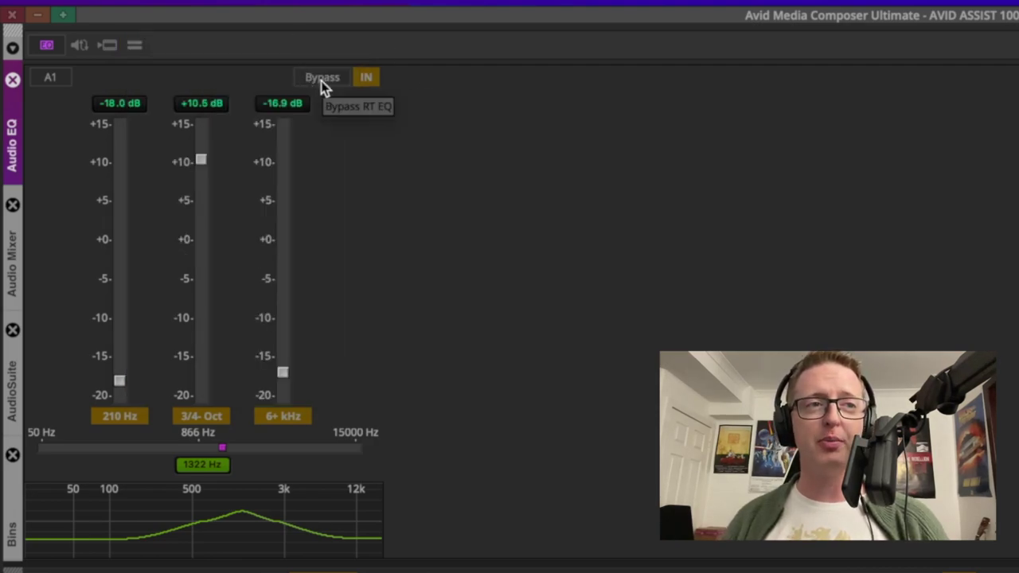
Loop the A1 clip with its EQ active, then with the EQ bypassed, to compare the sound.
click(81, 45)
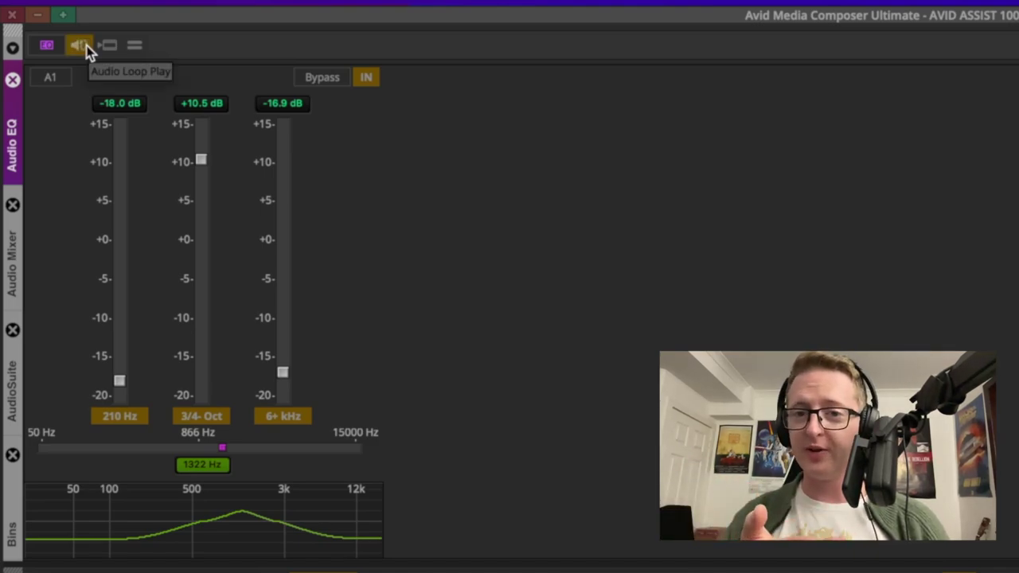
click(83, 45)
click(312, 76)
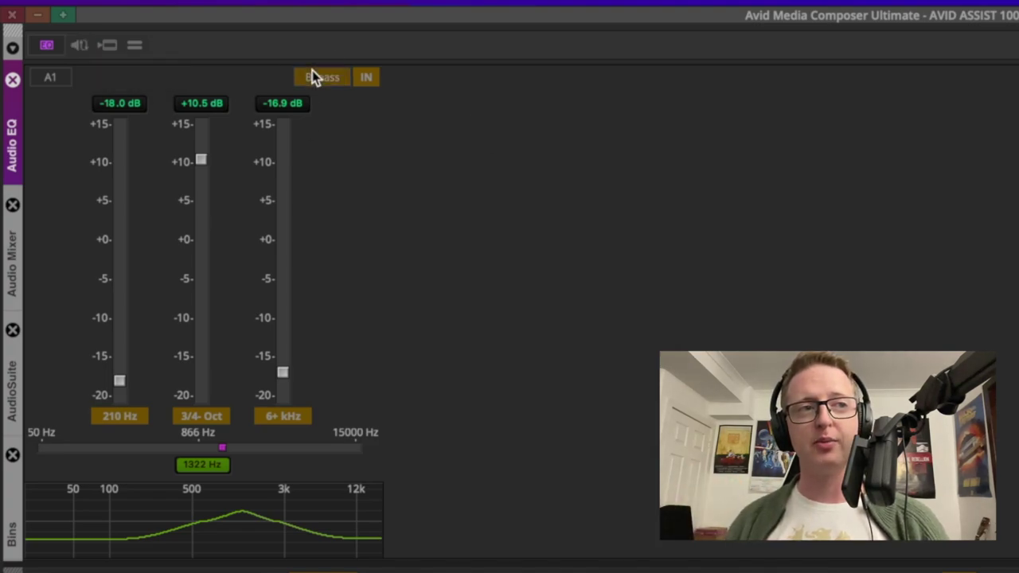
click(83, 45)
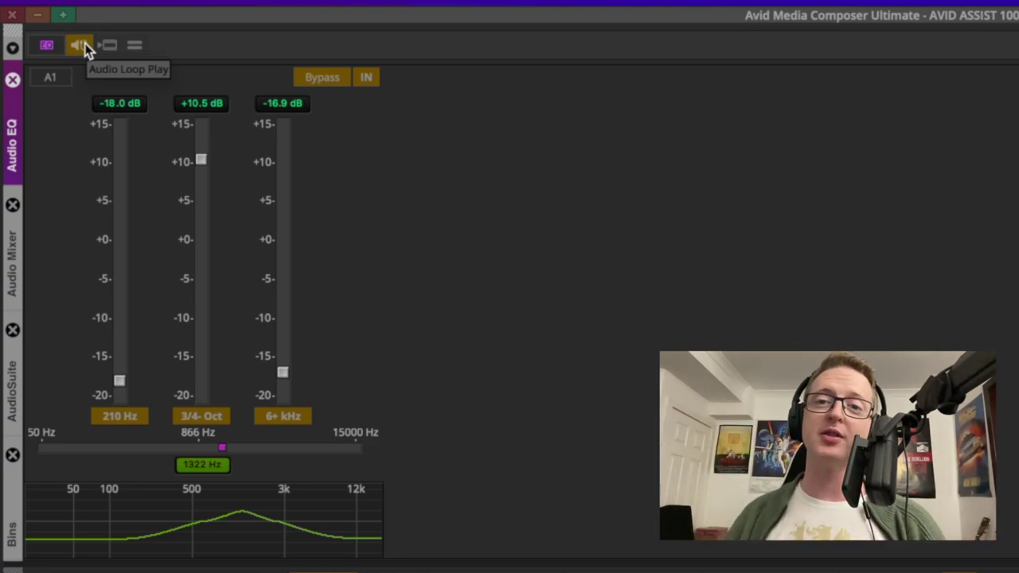
click(79, 46)
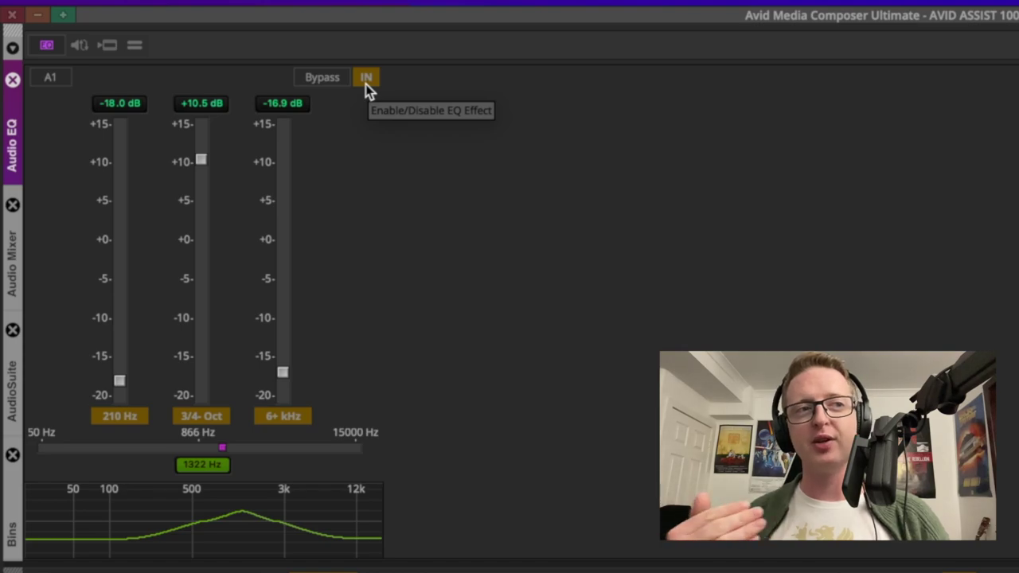
Toggle the A1 clip's EQ effect off and on again.
click(366, 80)
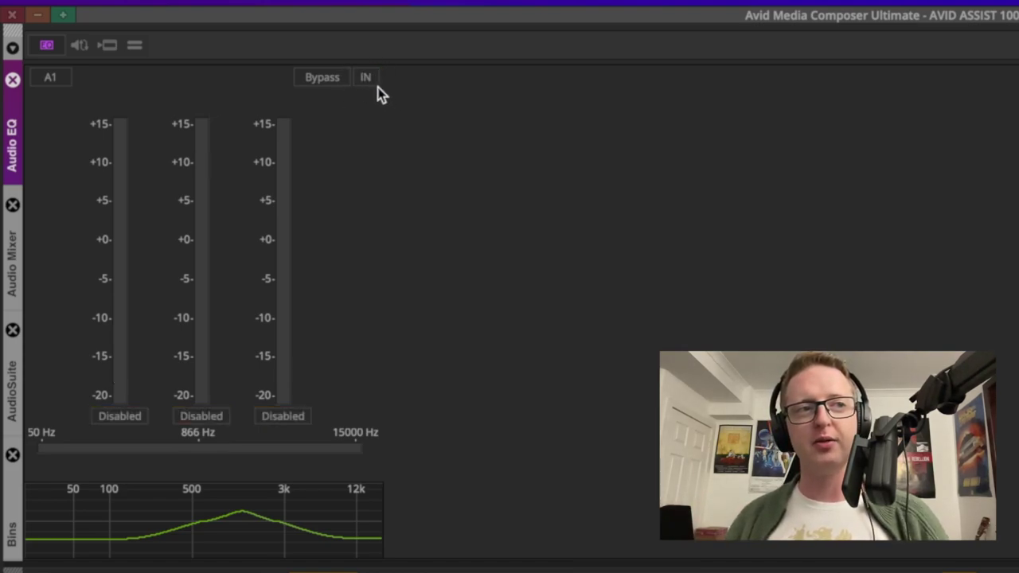
click(368, 81)
click(367, 79)
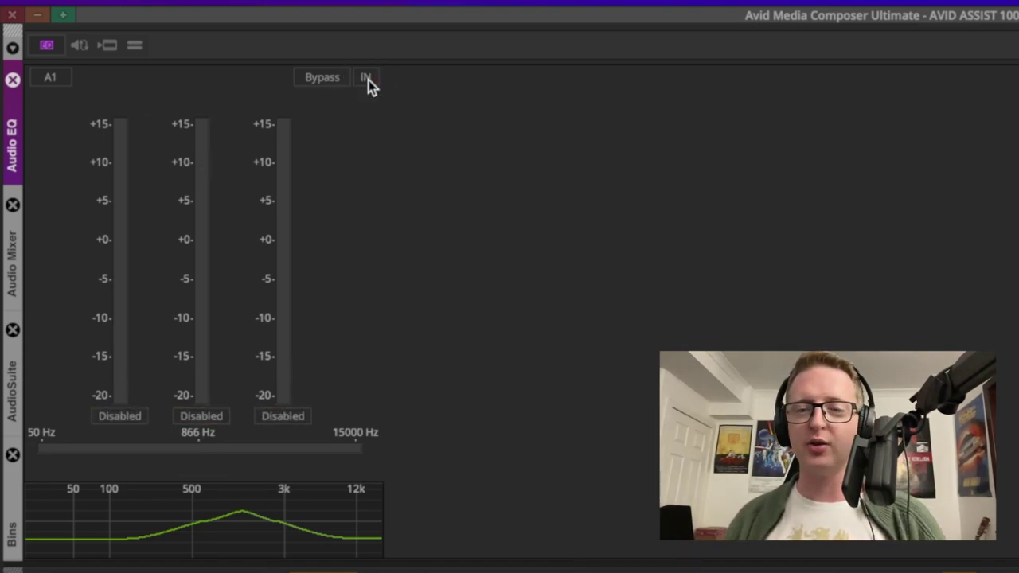
click(368, 80)
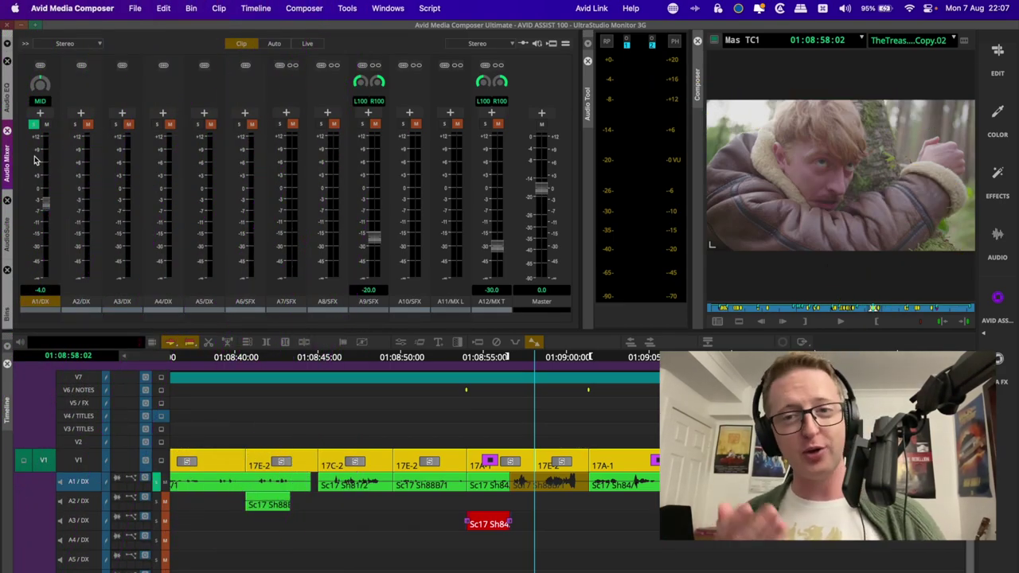
Open the Audio Mixer, undock it as a floating window and enlarge it to cover most of the workspace.
click(350, 8)
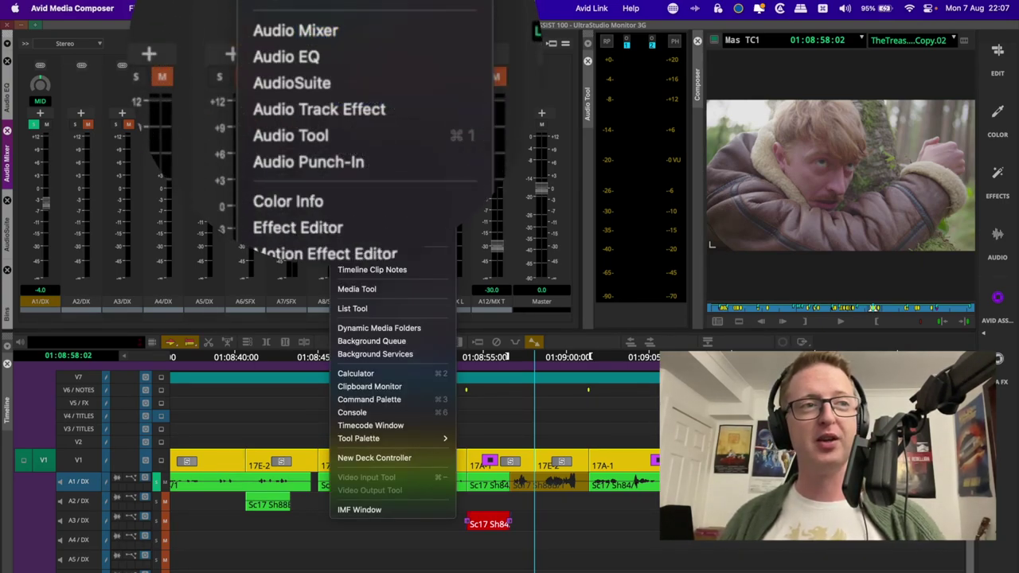
click(356, 32)
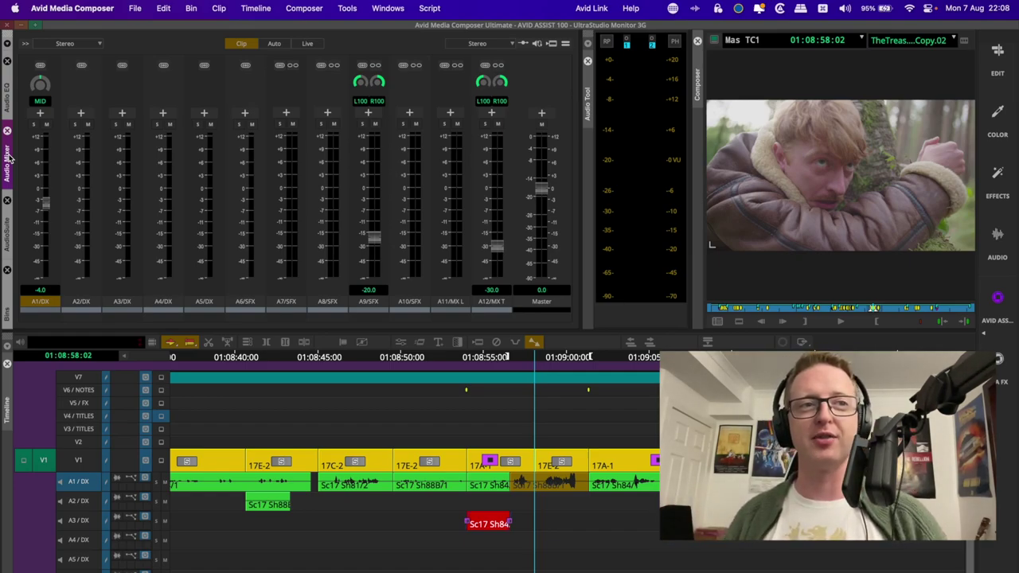
drag(8, 158, 93, 63)
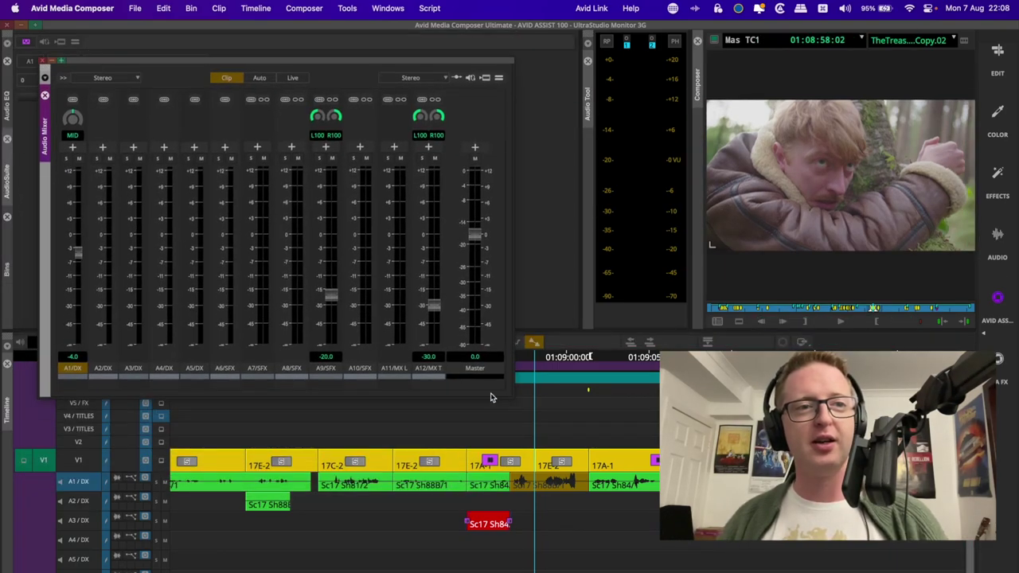
drag(511, 393, 947, 568)
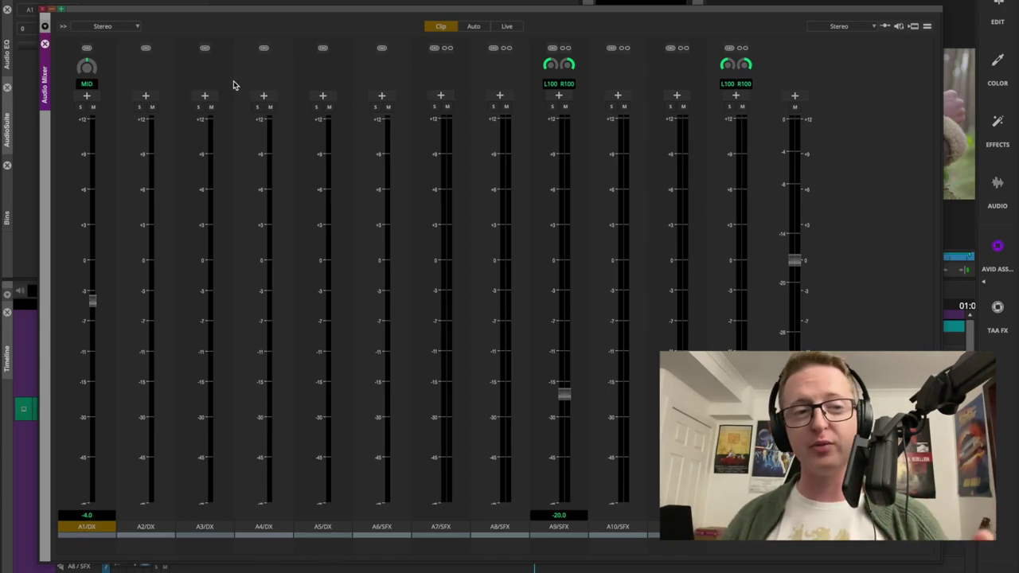
Shrink the floating Audio Mixer to reveal the timeline ruler, and move the playhead to about 01:09:05.
drag(384, 12, 377, 0)
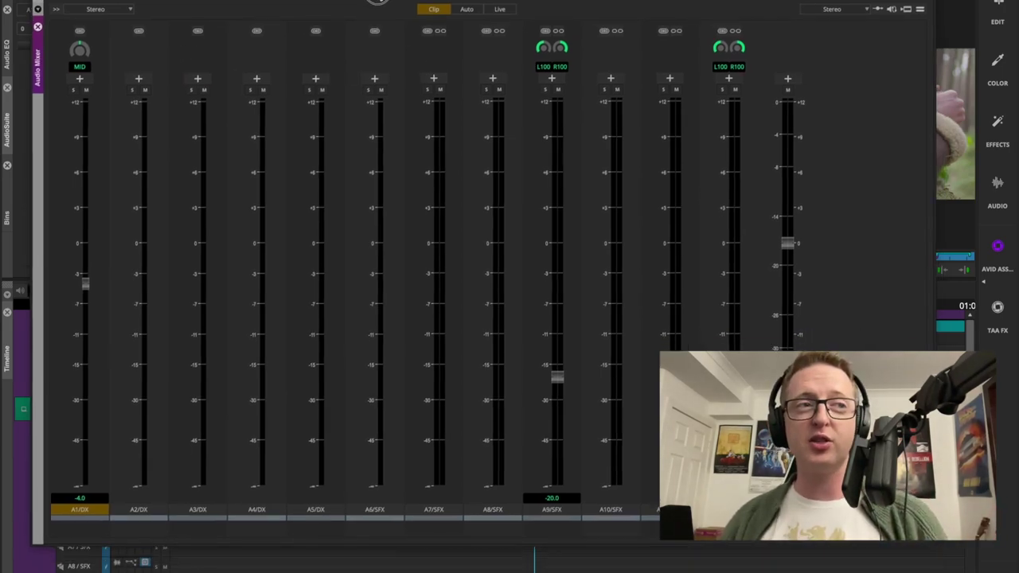
drag(931, 532, 516, 436)
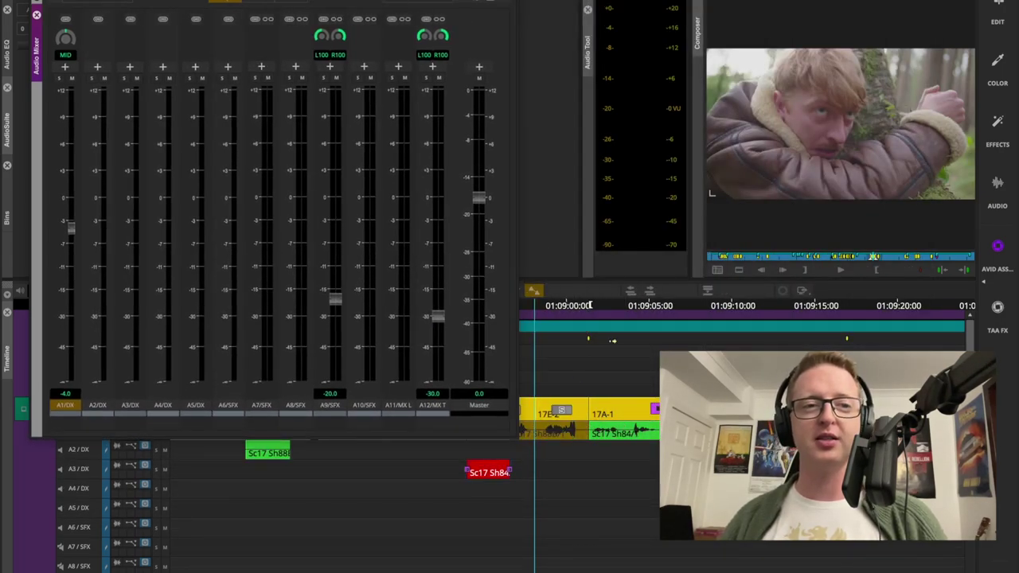
click(643, 307)
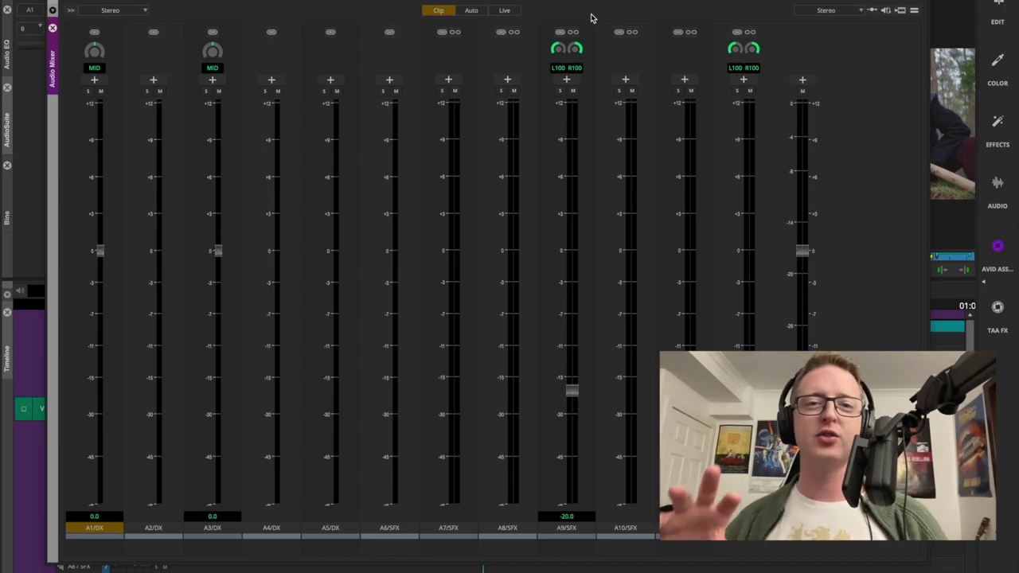
Raise the A1/DX level to +12 dB in the Audio Mixer's Clip mode.
drag(98, 250, 98, 87)
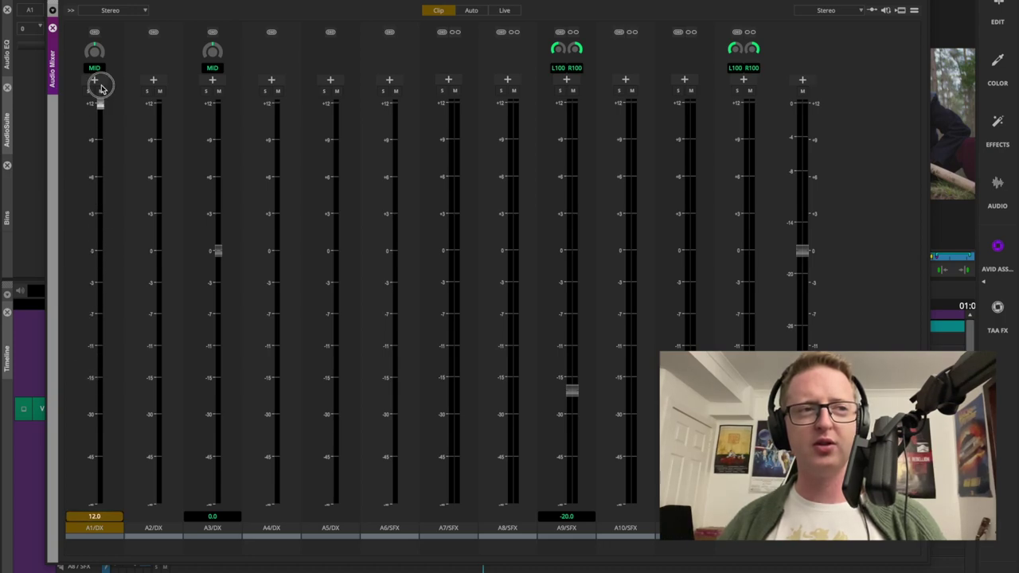
Return the A1/DX clip level to 0 dB, then enter an exact level of -16 dB.
click(101, 478)
drag(115, 436, 99, 250)
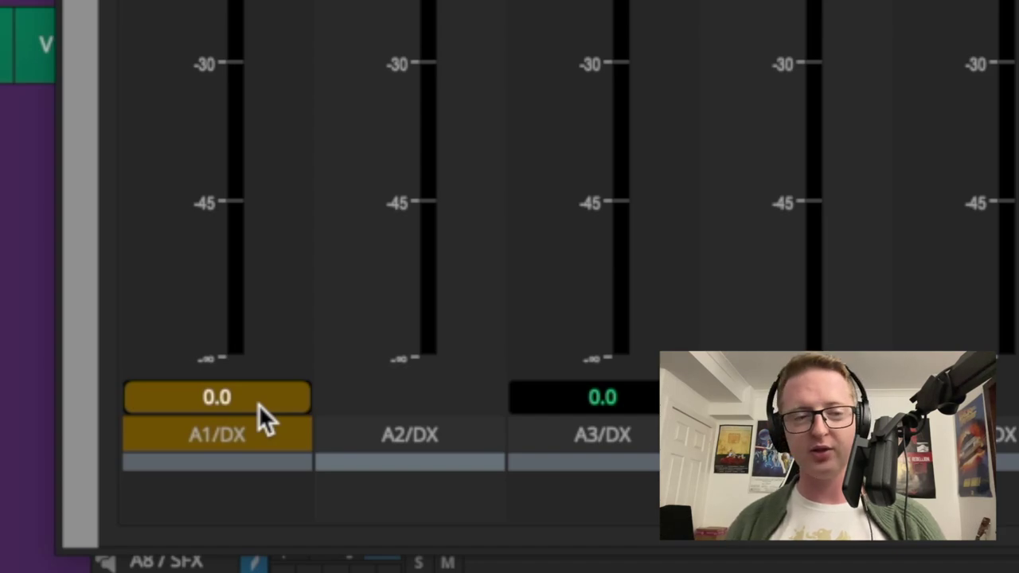
click(259, 404)
text(-16)
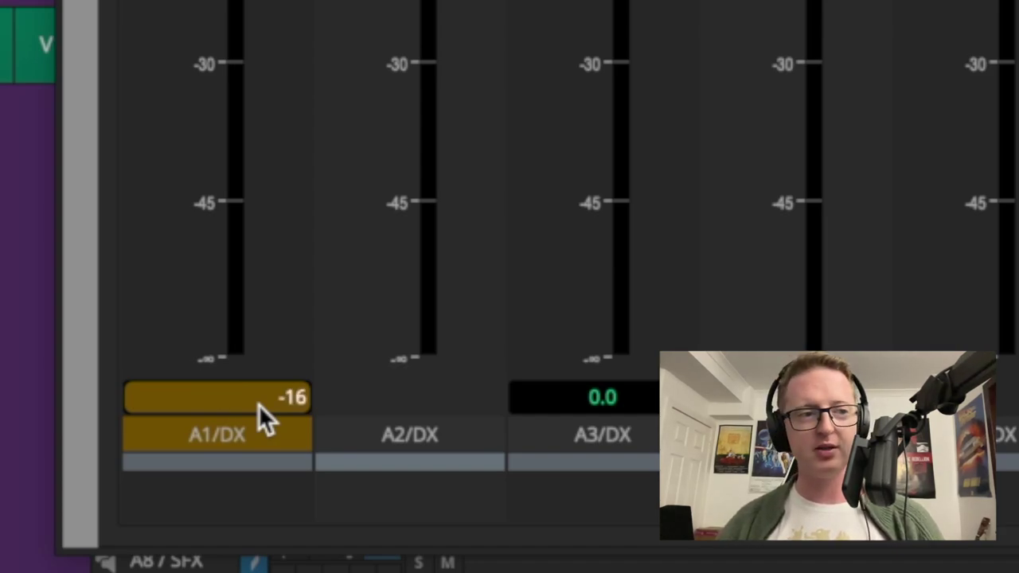
key(Return)
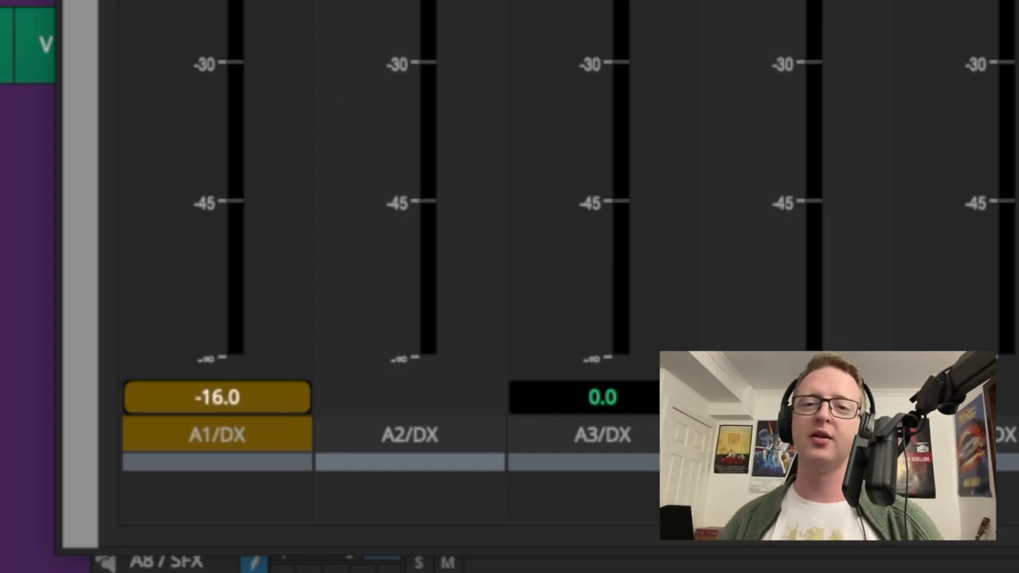
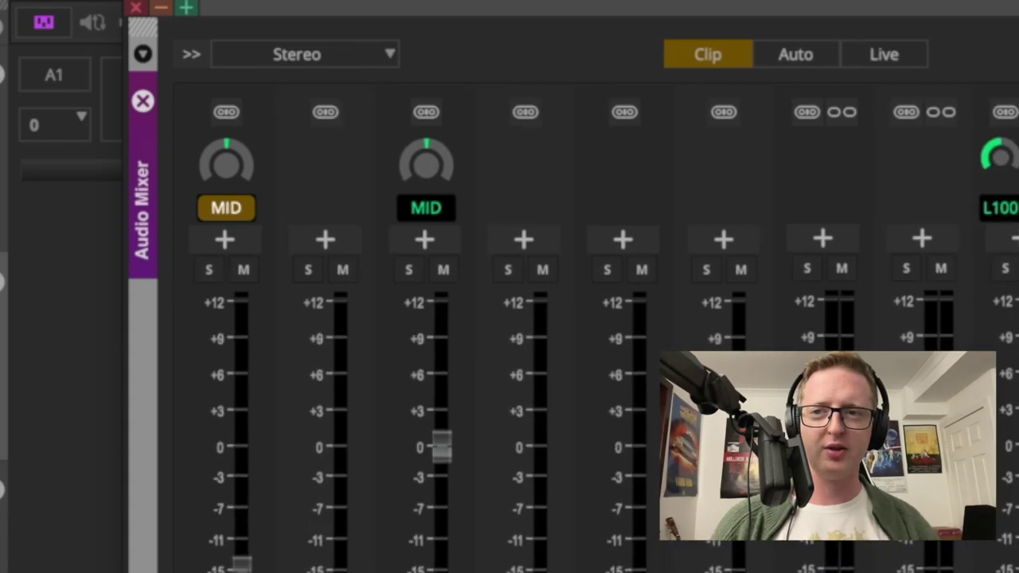
Pan the A1/DX clip fully right to R100 and play the section from 01:08:56:22.
click(231, 210)
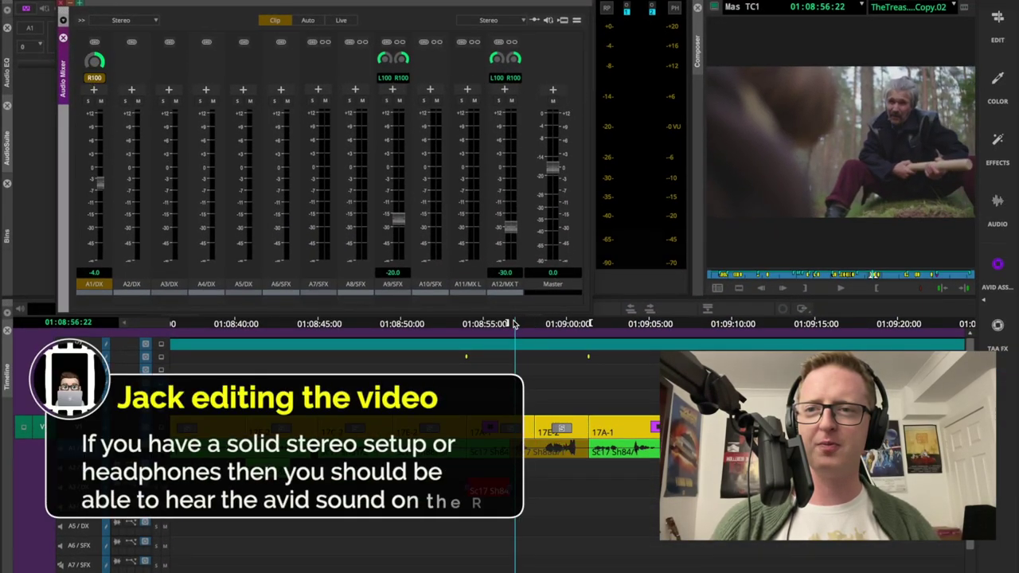
key(space)
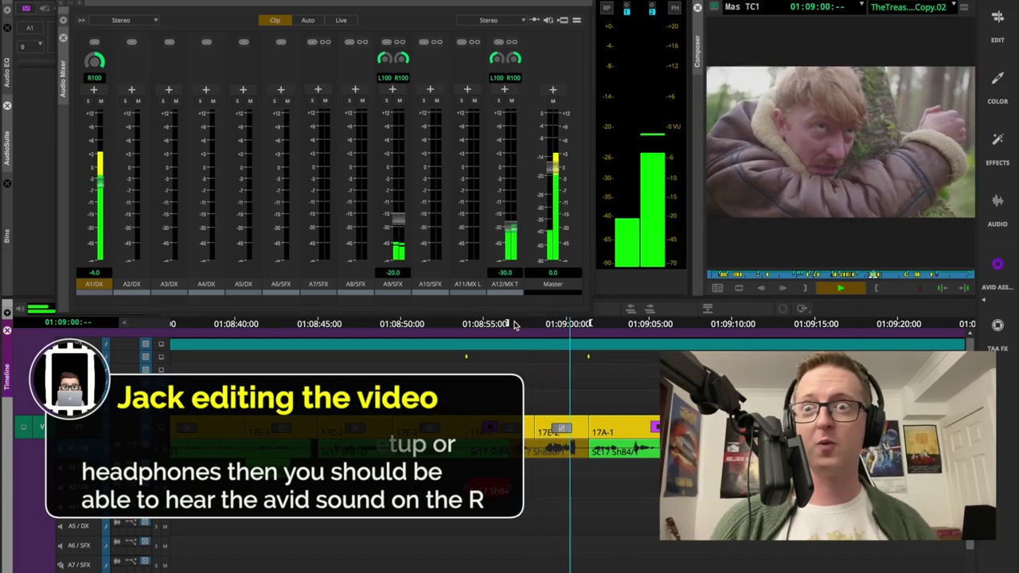
key(space)
Pan the A1/DX clip fully left to L100 and play the section from 01:08:57:01.
click(518, 328)
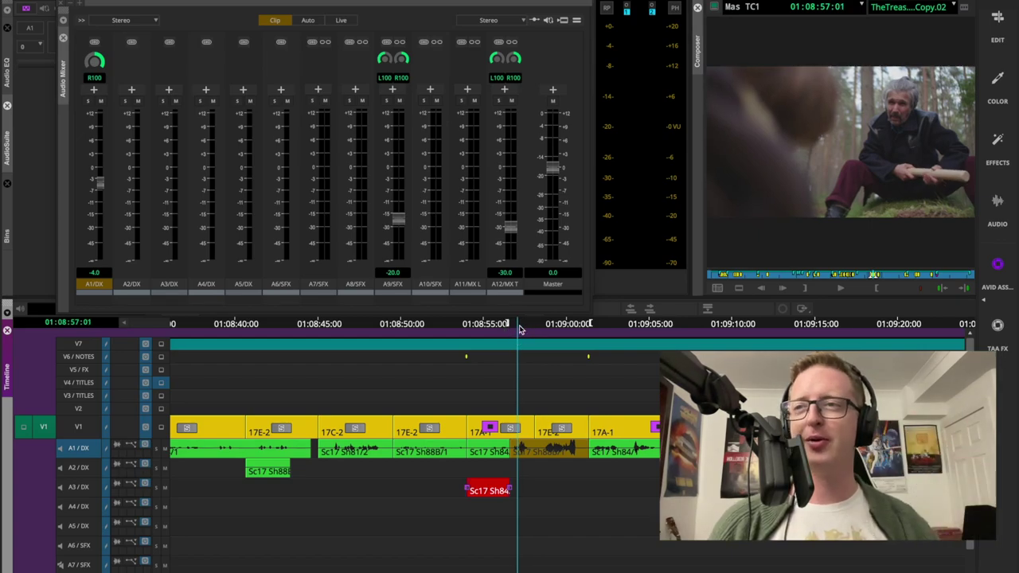
drag(89, 73, 94, 64)
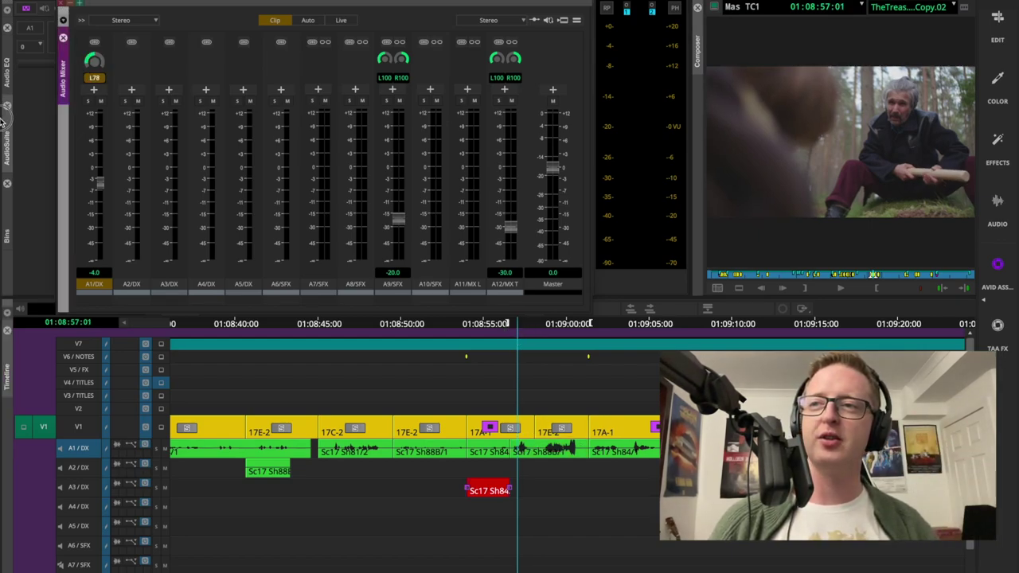
click(513, 328)
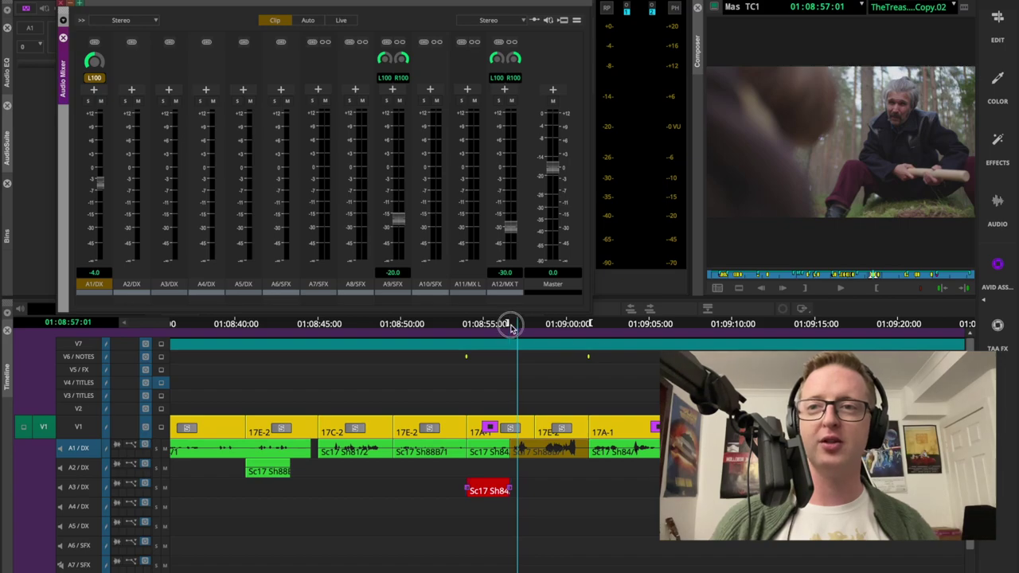
key(space)
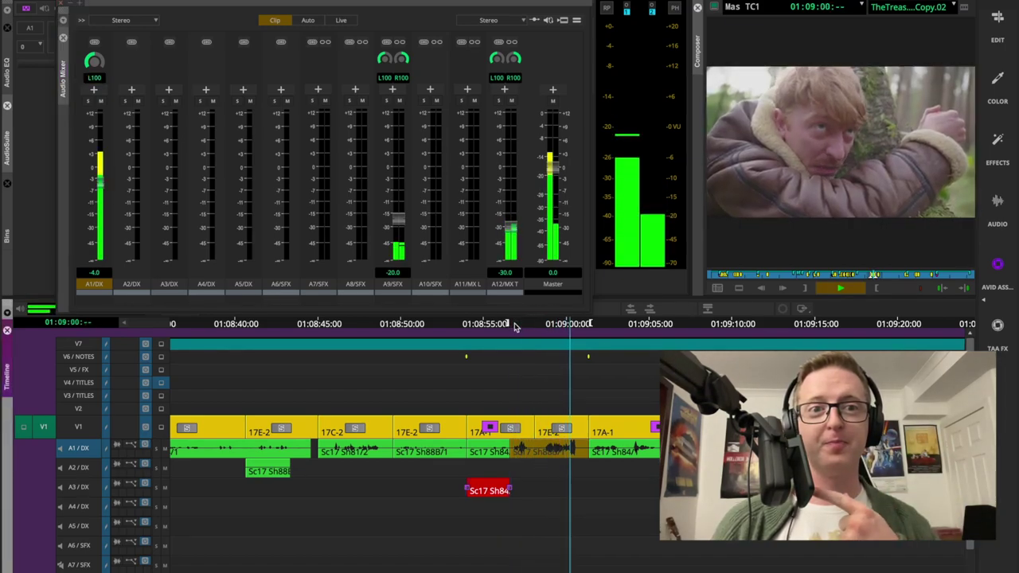
key(space)
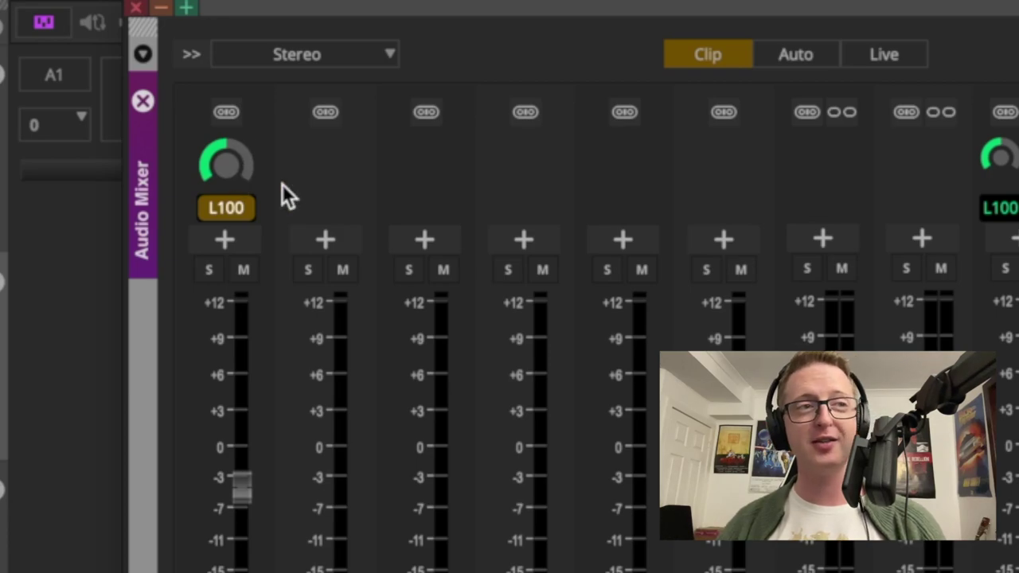
Reset the A1/DX pan to MID and try the exact pan values 100 and -100.
double_click(262, 180)
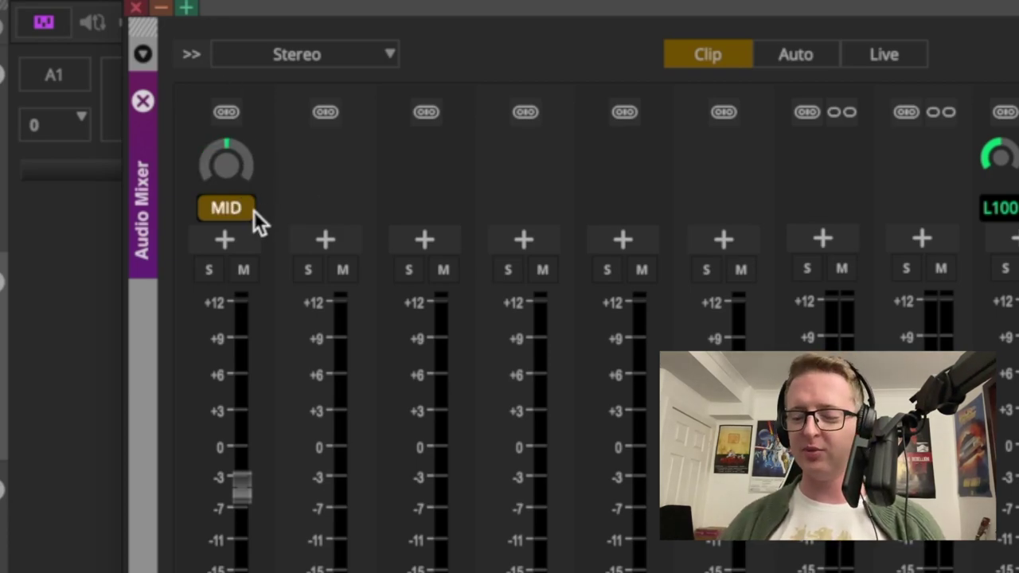
click(254, 211)
text(100)
key(Return)
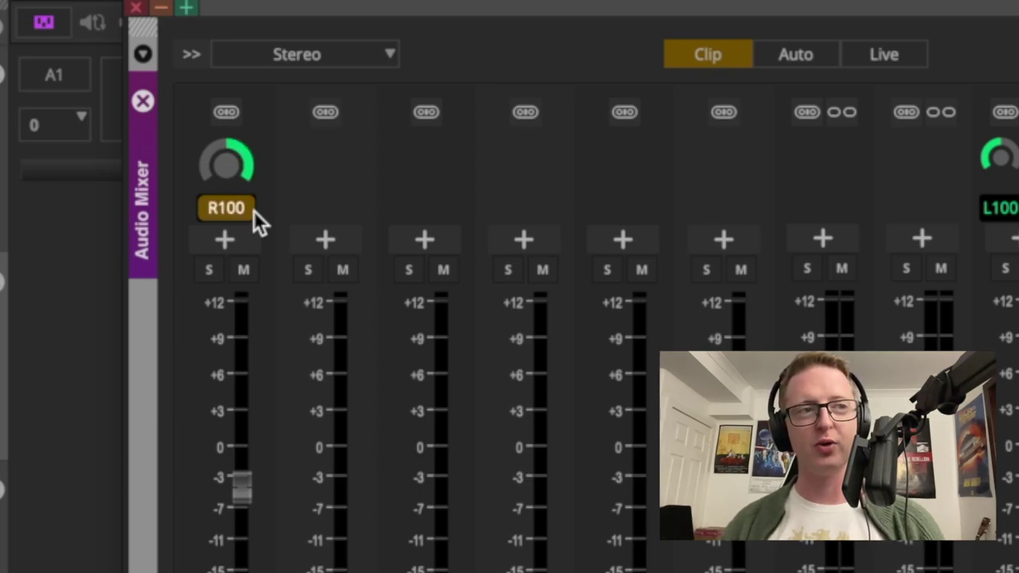
click(254, 211)
text(-100)
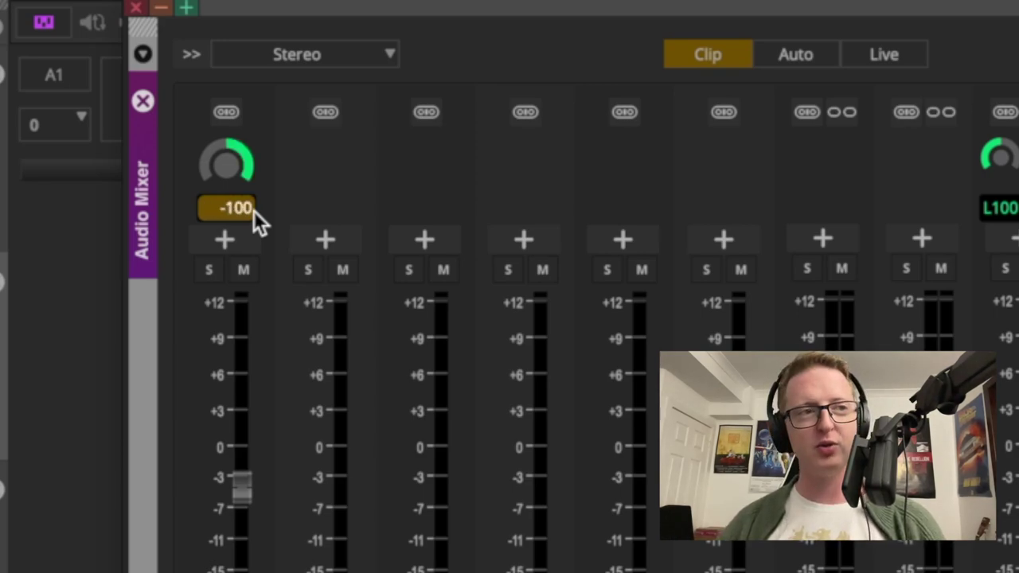
key(Return)
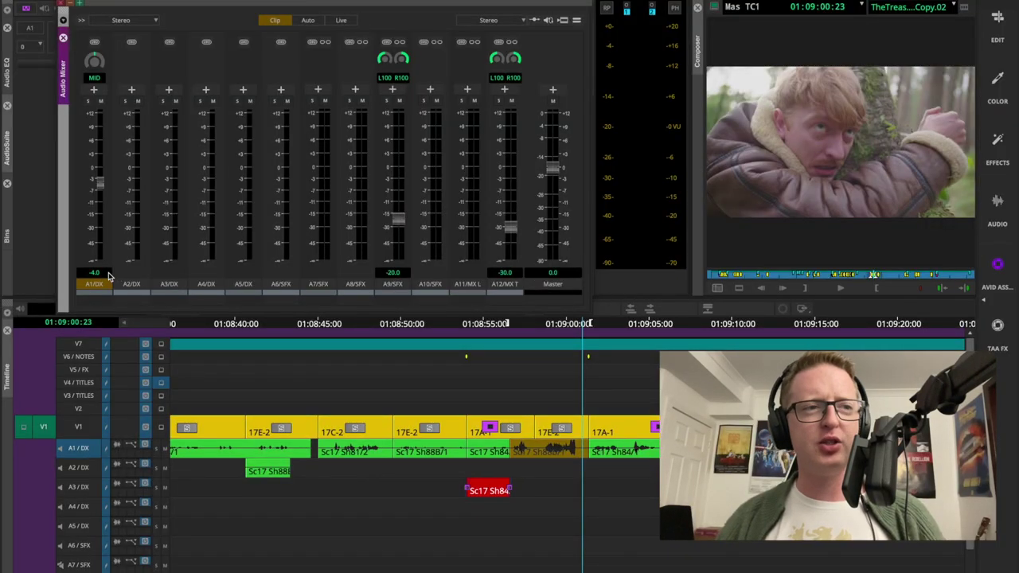
Set the A1/DX clip level to -15 dB and play the clip from near its start.
click(109, 273)
text(-)
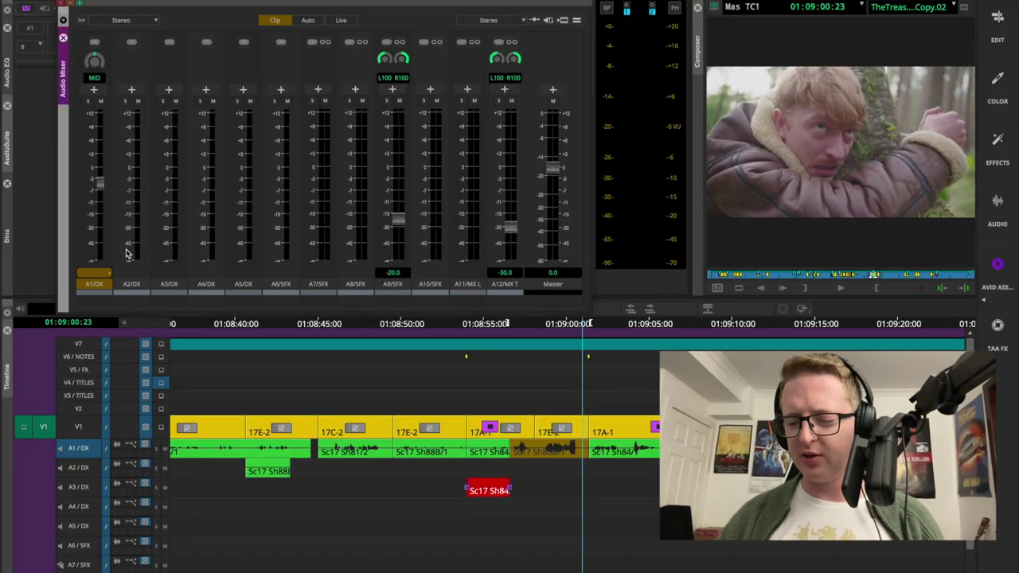
text(15)
key(Return)
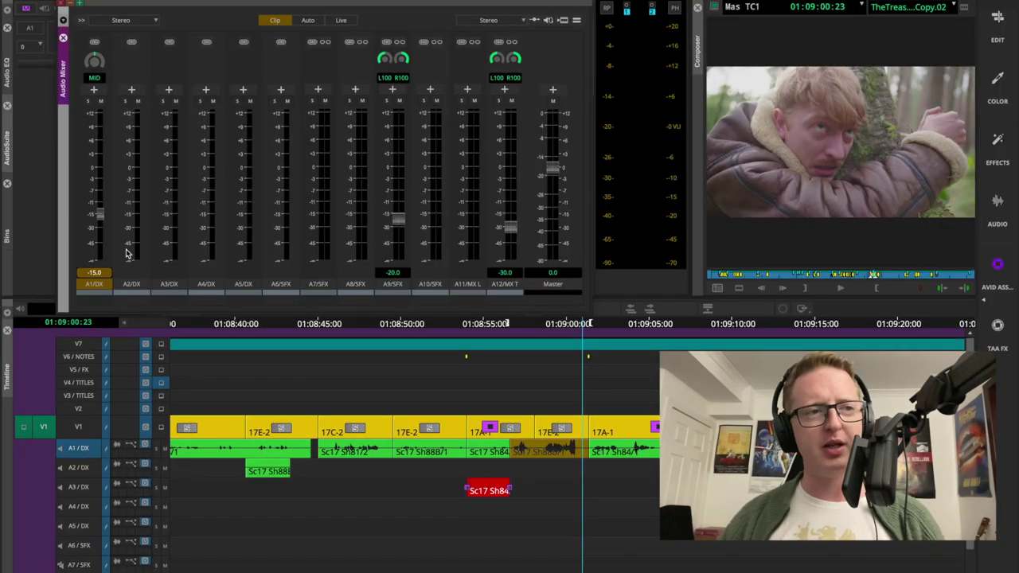
click(526, 324)
key(space)
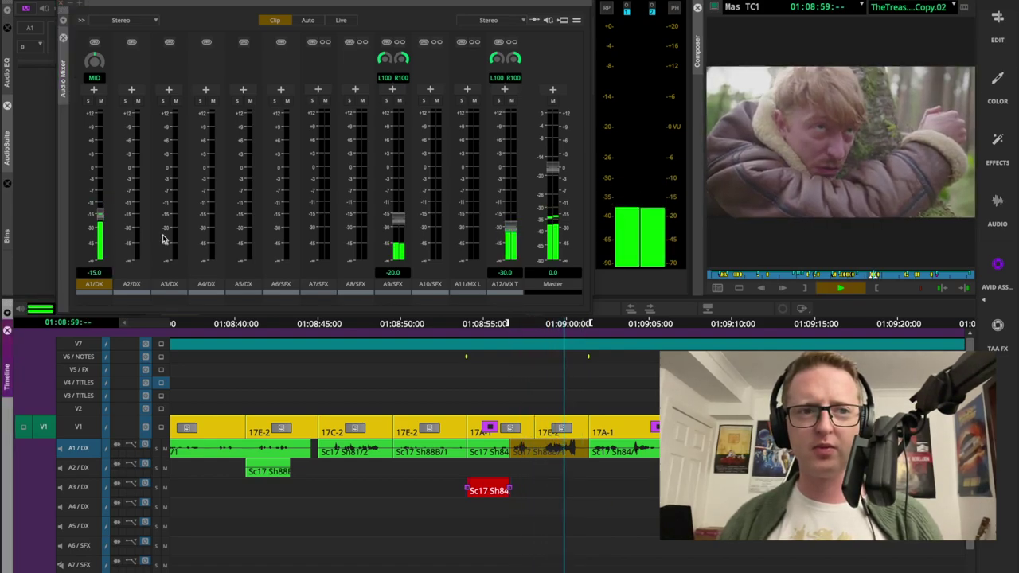
Set the A1/DX clip level to -35 dB and move the playhead back to 01:08:58:06.
click(96, 274)
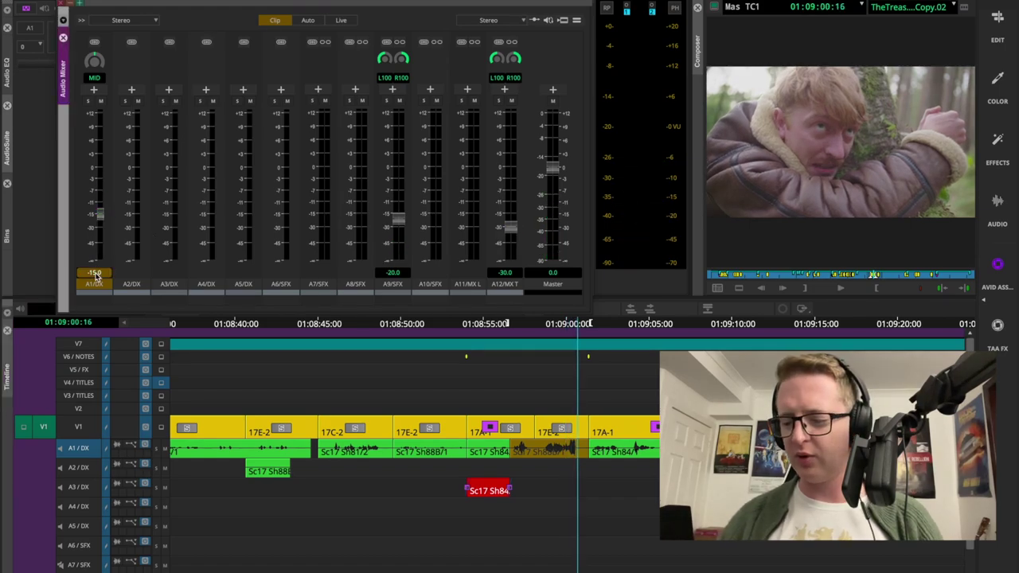
text(-35)
key(Return)
key(a)
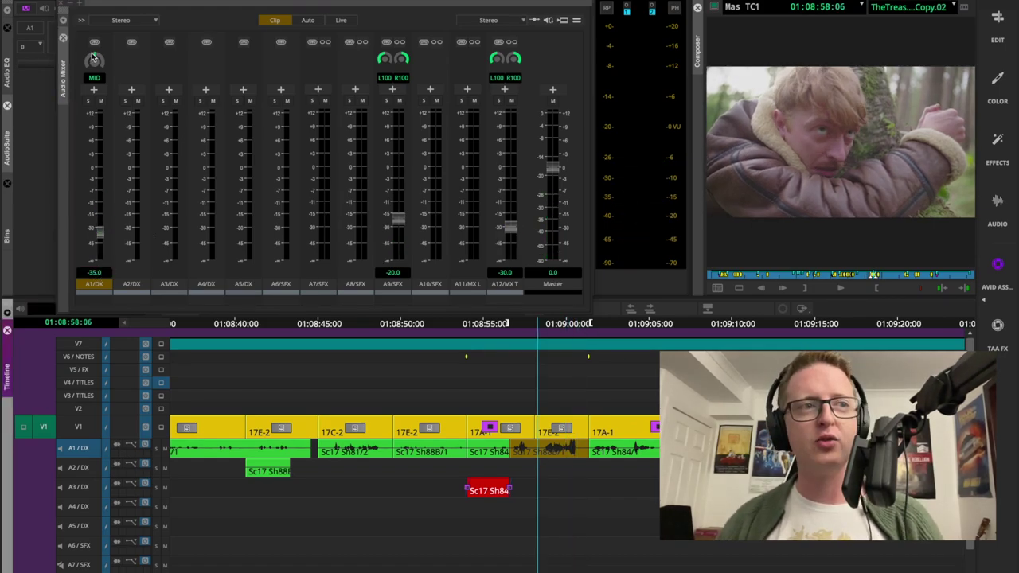
Solo the A1/DX track and play the clip to check its level on its own.
click(88, 101)
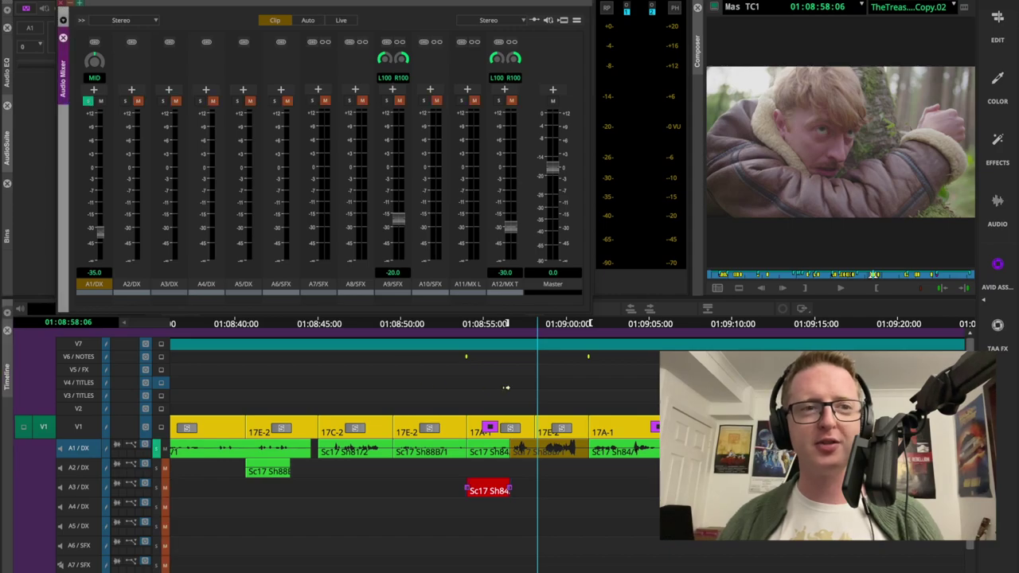
key(space)
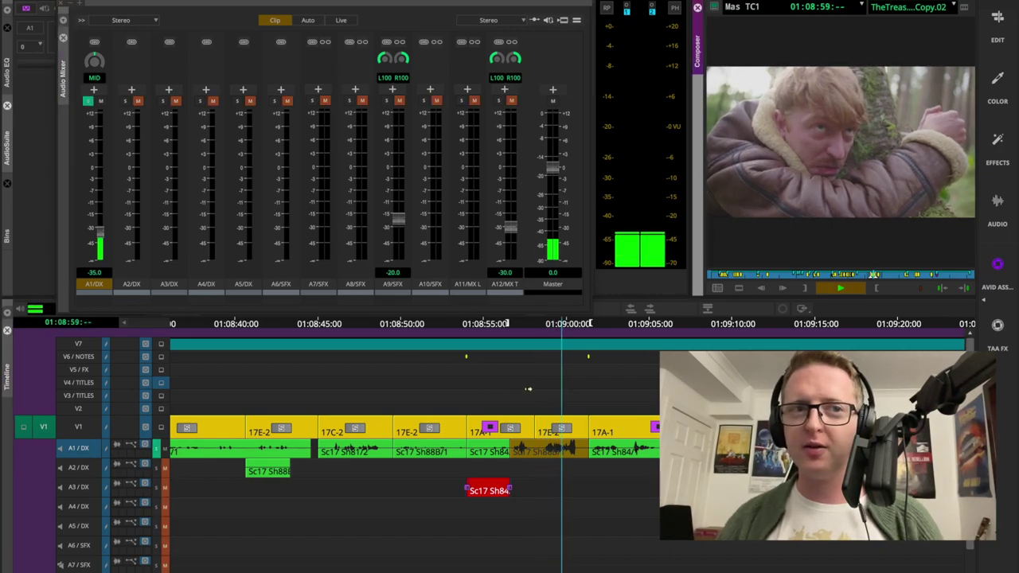
key(space)
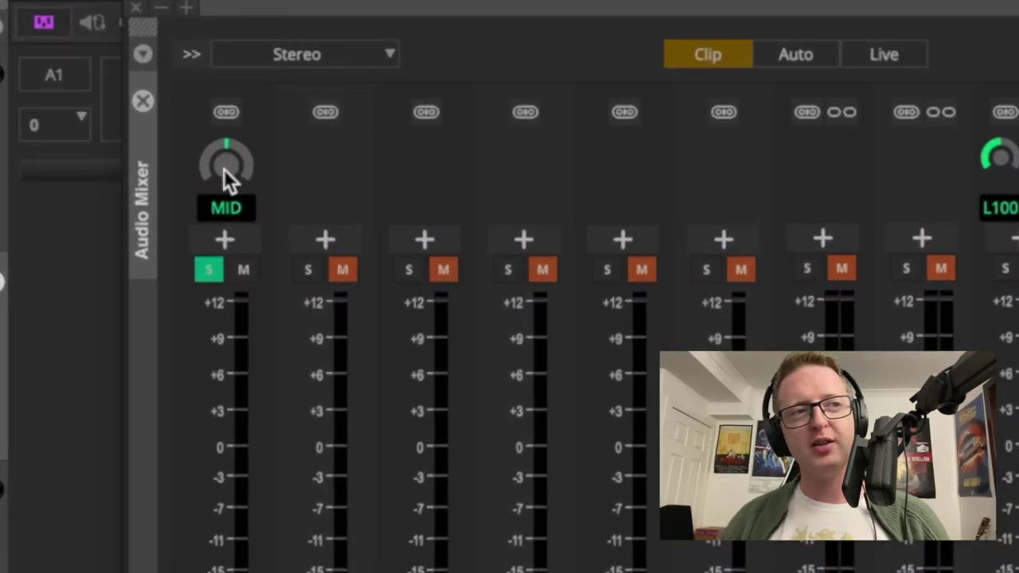
Mark an In-to-Out range on the timeline from 01:08:43:08 to 01:09:18:17.
right_click(224, 166)
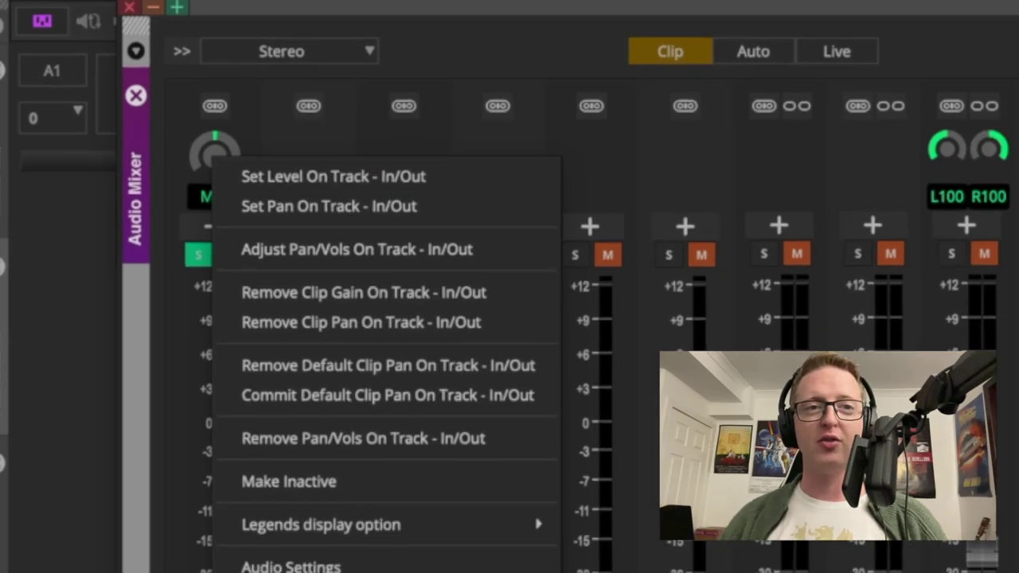
key(Escape)
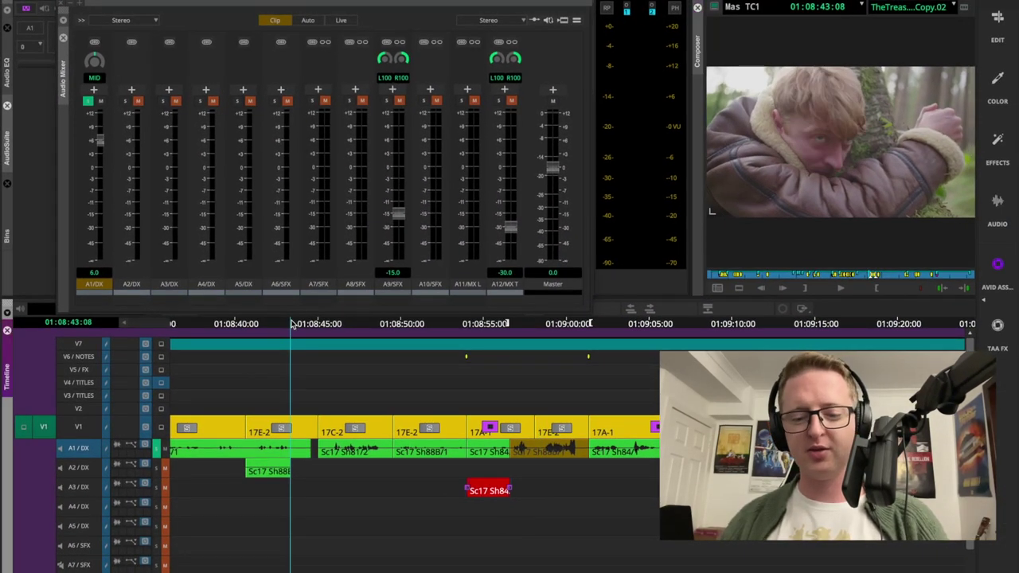
key(i)
click(876, 325)
key(o)
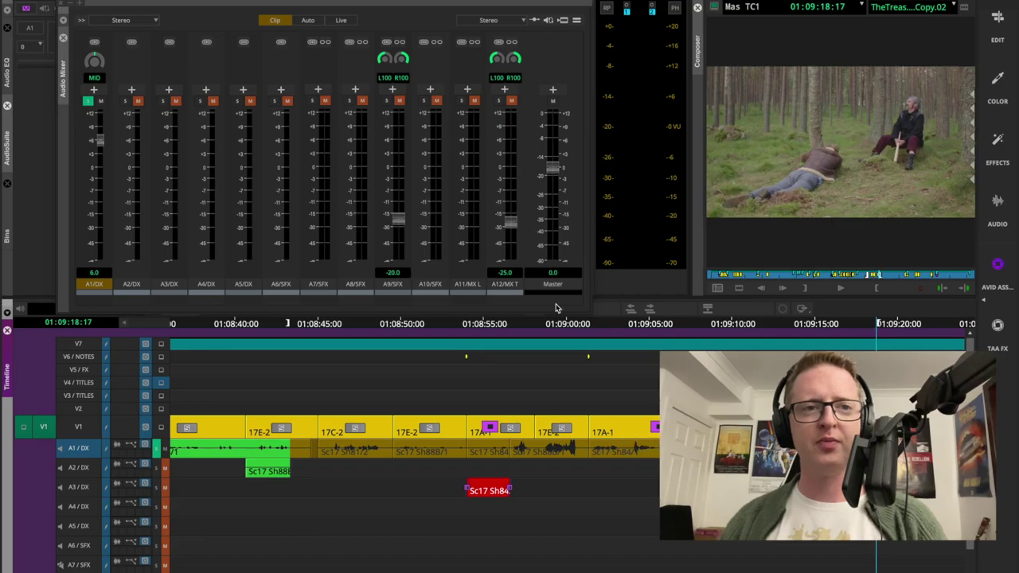
Park the playhead at 01:08:58:23 and apply the A1/DX pan across the marked range with Set Pan On Track - In/Out.
click(549, 323)
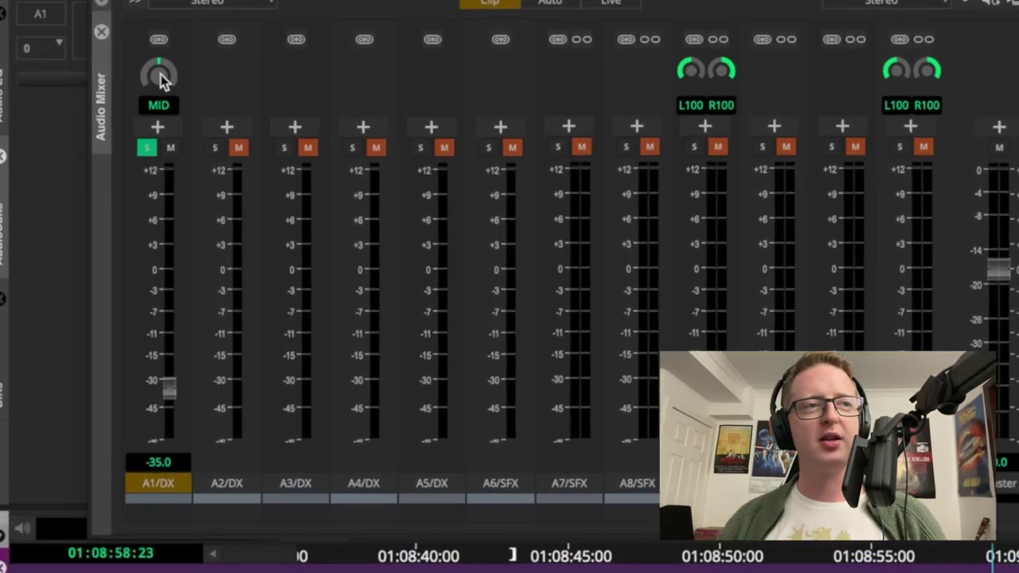
right_click(94, 61)
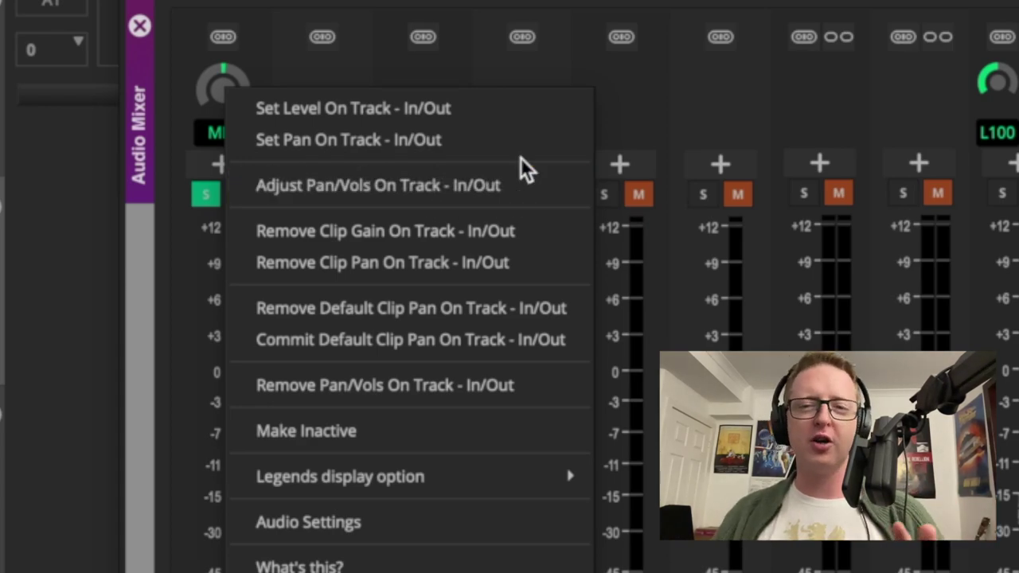
click(466, 146)
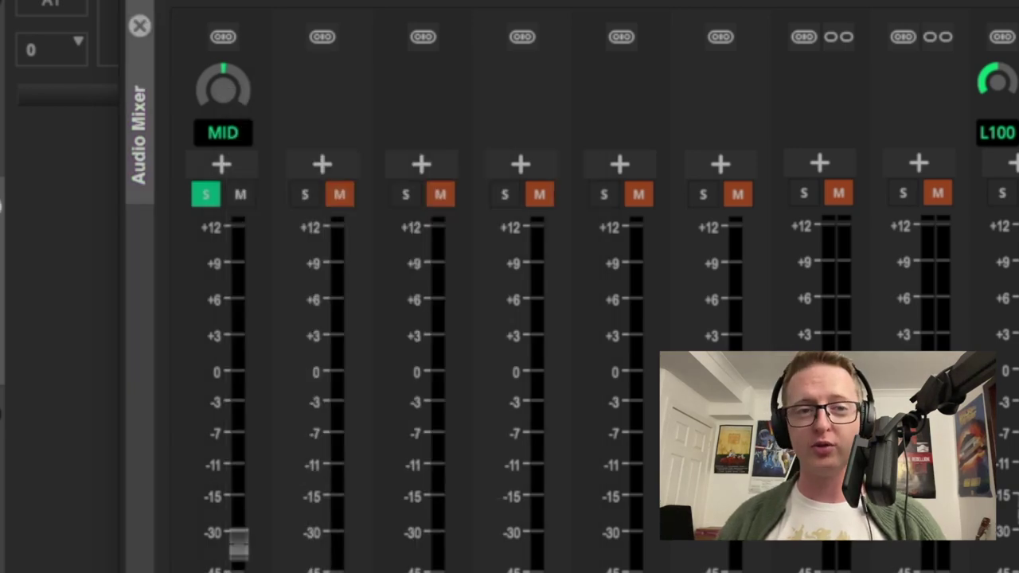
right_click(220, 93)
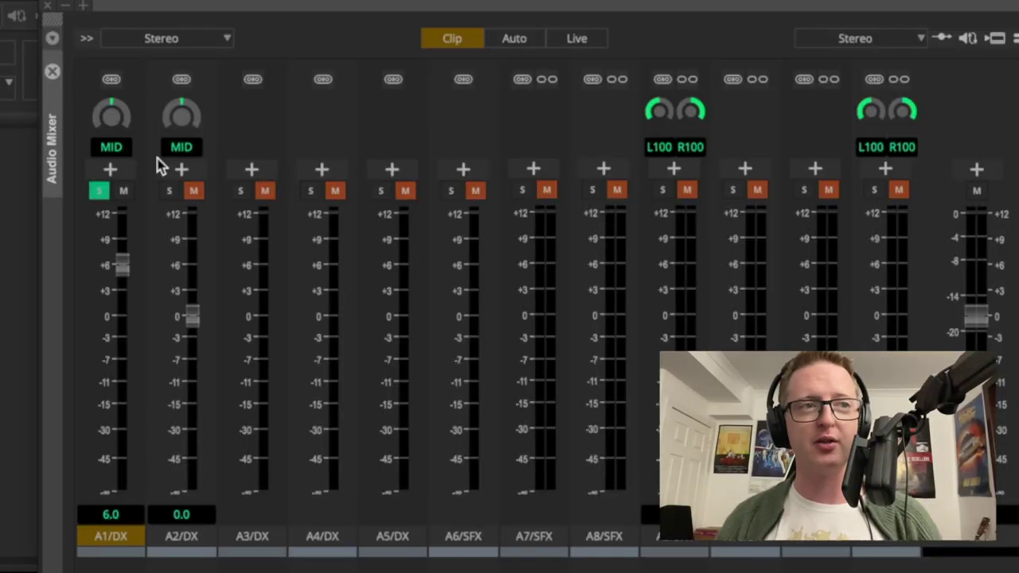
Gang the A1/DX and A2/DX tracks and adjust their levels together to 6.5 dB and 0.5 dB.
click(182, 79)
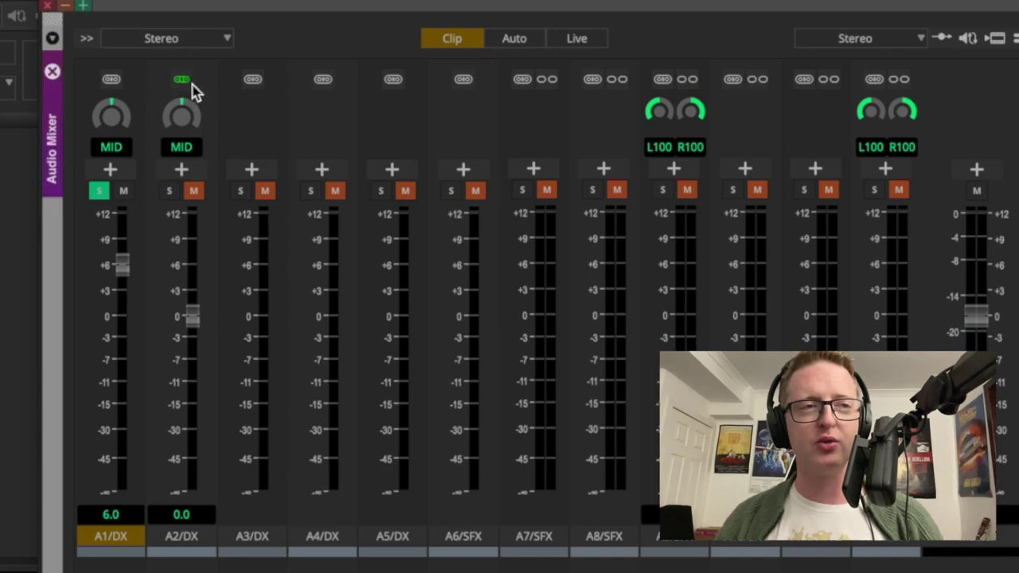
click(112, 80)
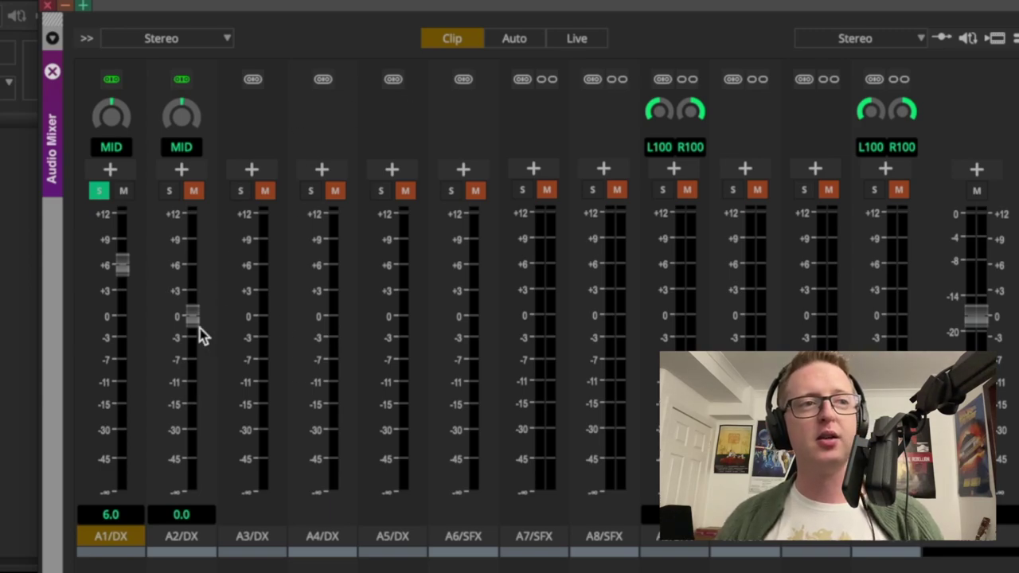
drag(197, 328, 189, 303)
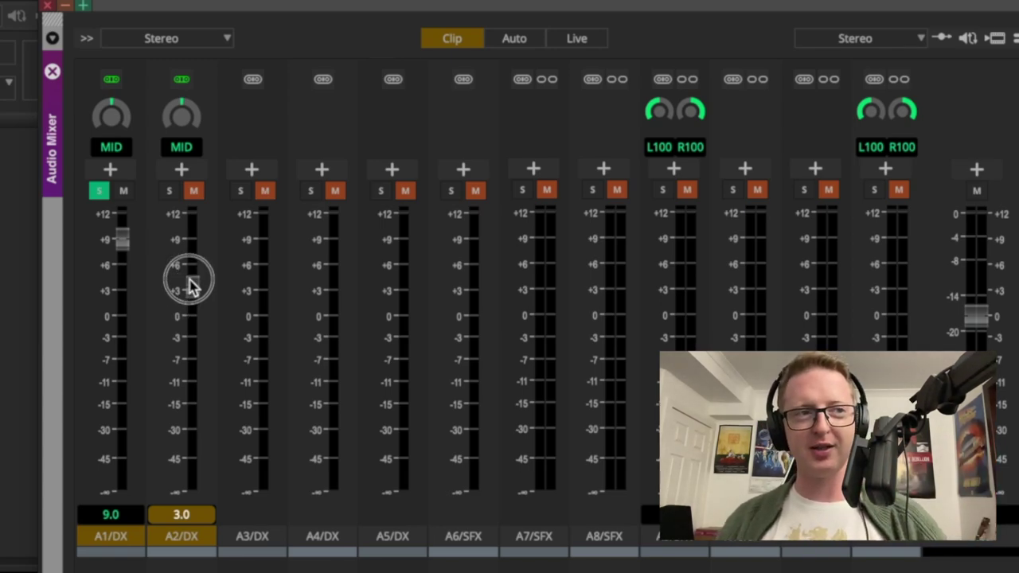
mouse_move(187, 299)
mouse_down()
mouse_move(190, 365)
mouse_move(200, 314)
mouse_up()
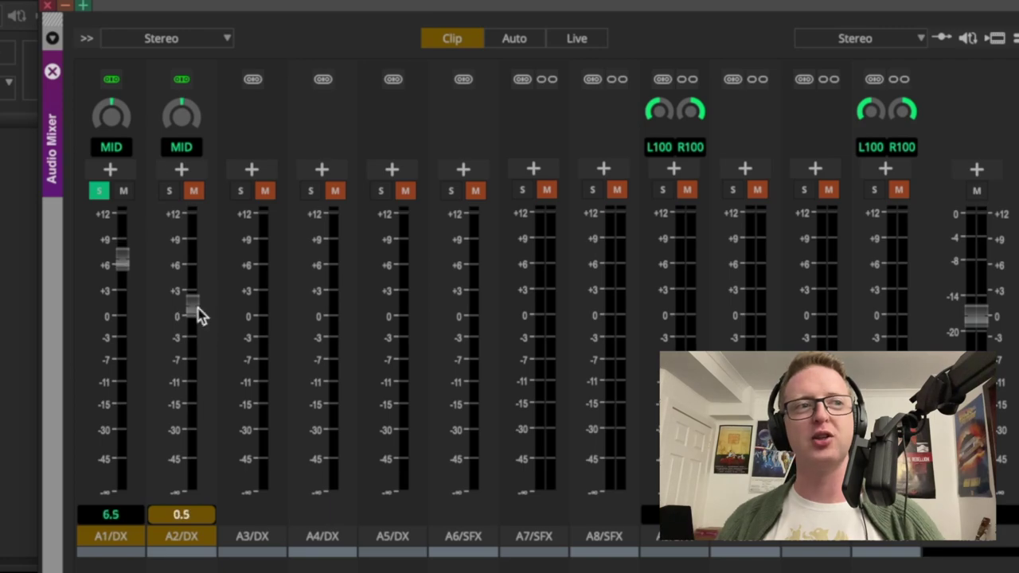
Examine the global level, pan and clip gain commands available for the A2/DX track.
right_click(177, 119)
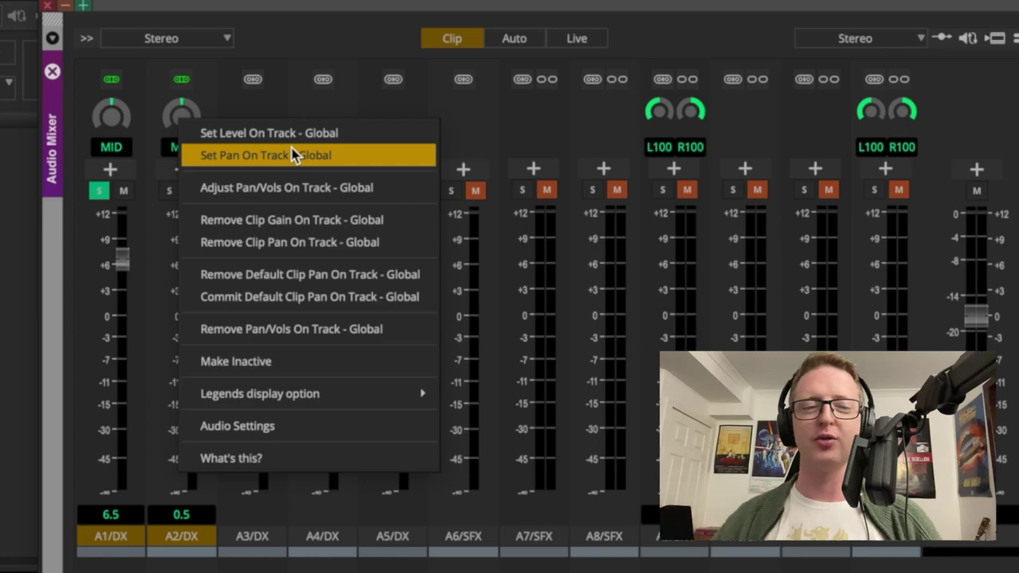
click(285, 44)
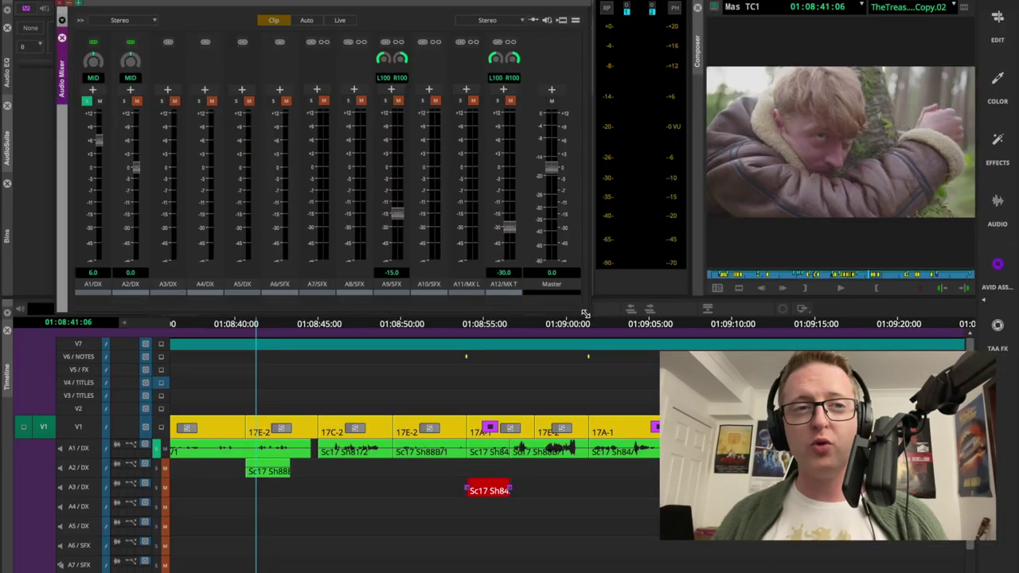
Enlarge the Audio Mixer window with its track sidebar shown and reposition it to uncover the timeline's track selectors.
drag(585, 315, 936, 559)
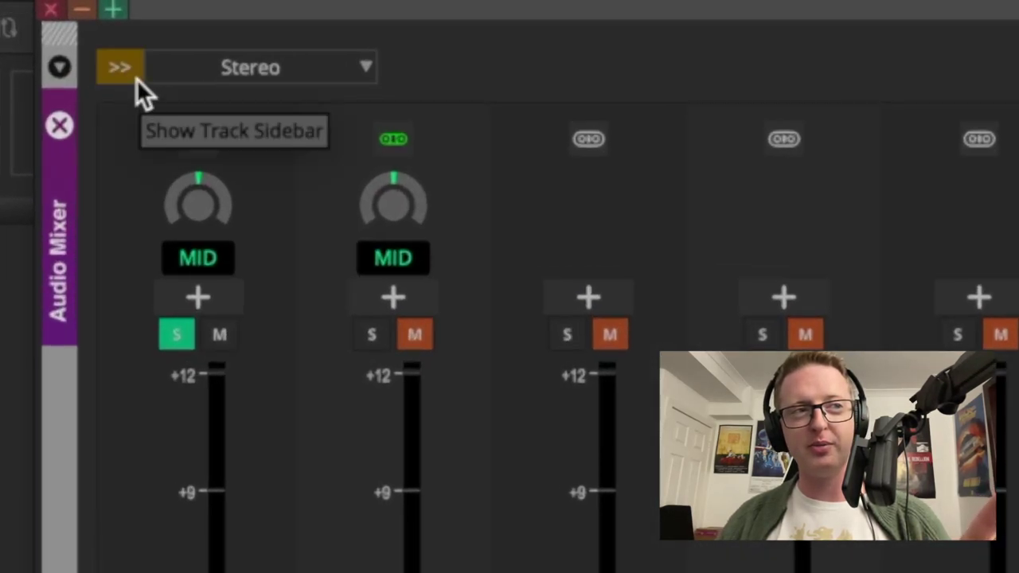
click(132, 73)
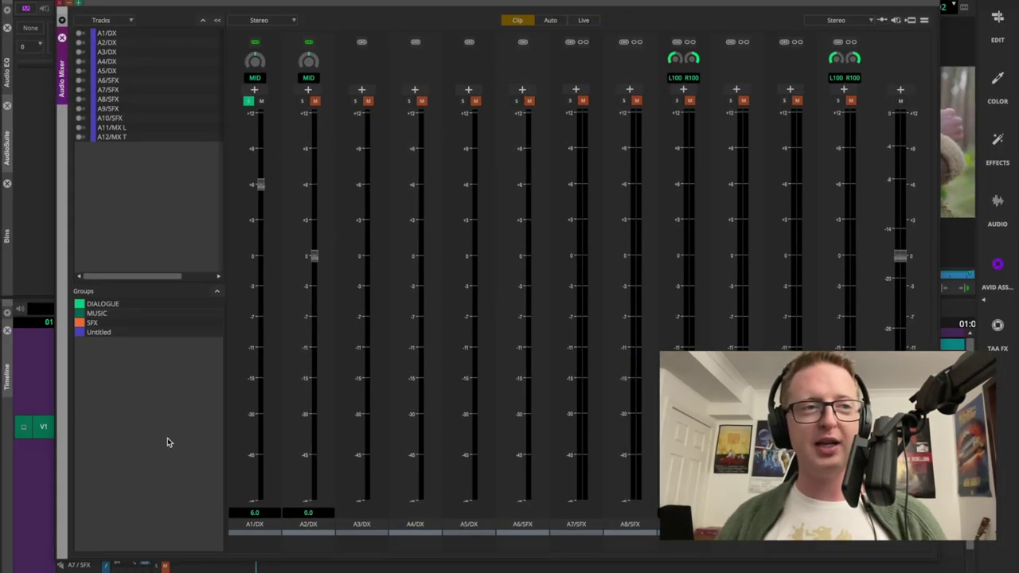
drag(301, 8, 485, 2)
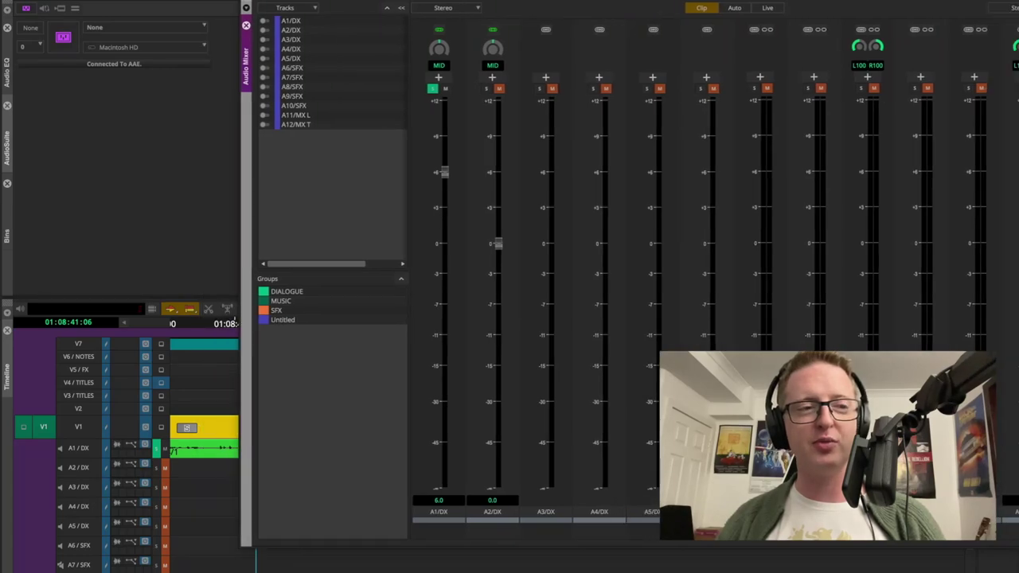
Select dialogue tracks A1 to A5 in the timeline and inspect the mixer's options for grouping the selected tracks.
drag(86, 455, 86, 559)
click(84, 555)
click(87, 564)
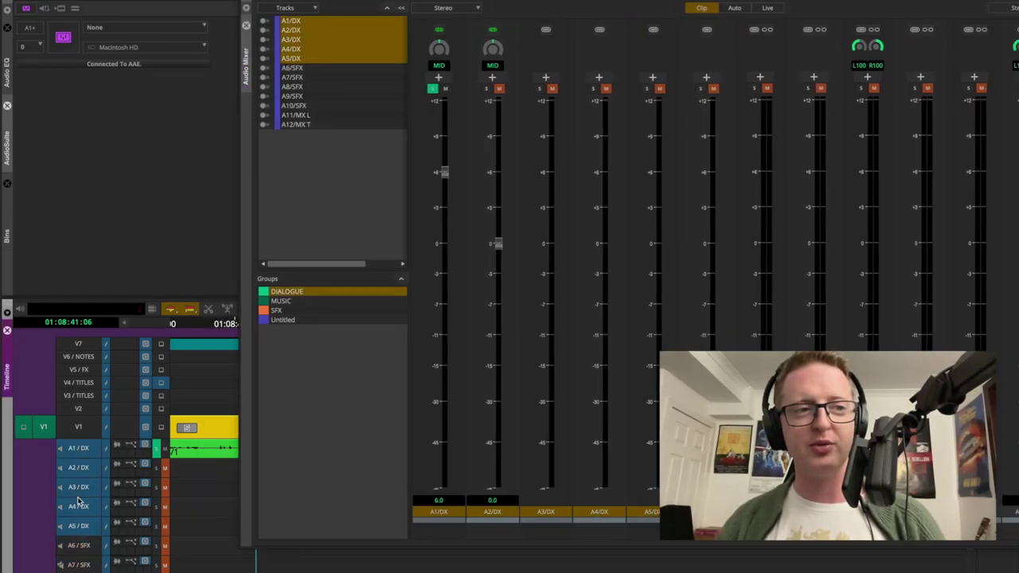
right_click(324, 344)
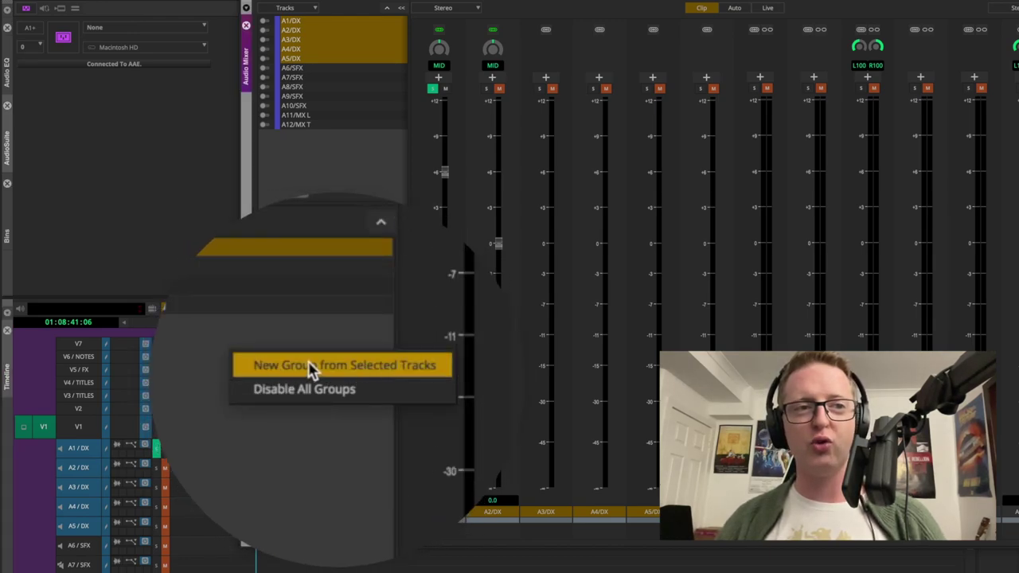
click(382, 370)
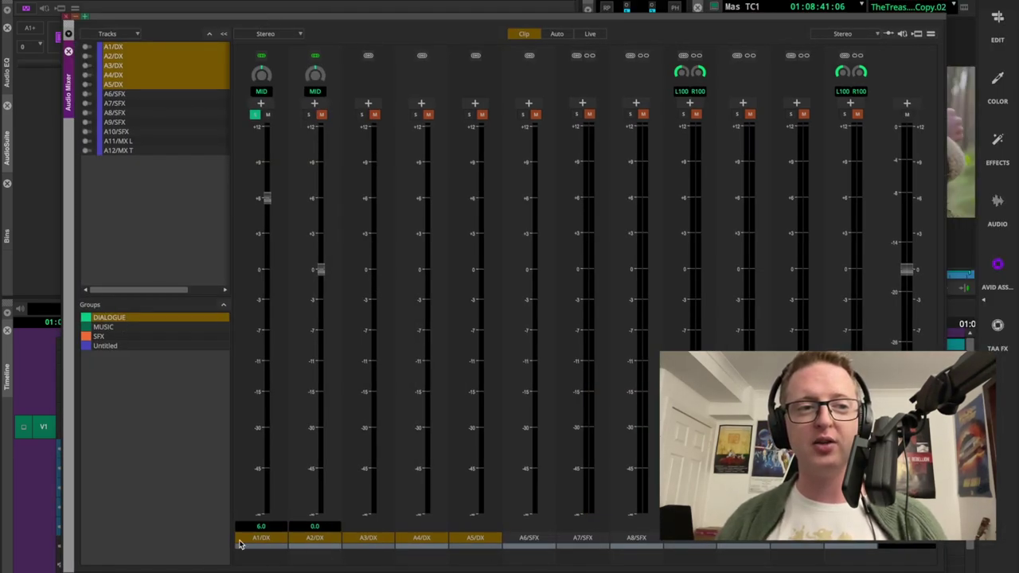
Toggle the DIALOGUE, MUSIC and SFX groups on and off to check which tracks each one selects.
click(136, 321)
click(135, 320)
click(135, 320)
click(135, 320)
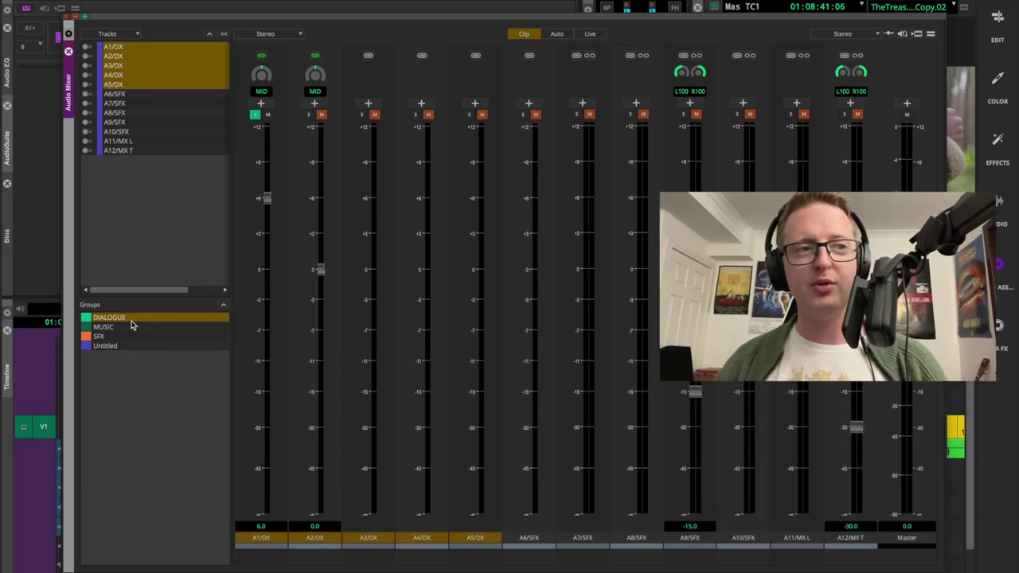
click(130, 330)
click(129, 330)
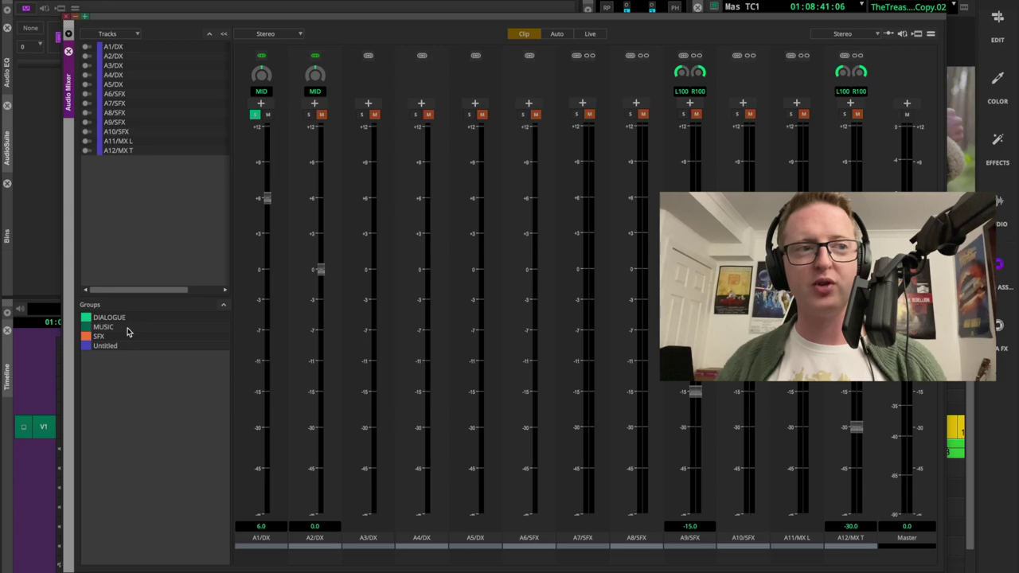
click(127, 332)
click(112, 334)
click(112, 337)
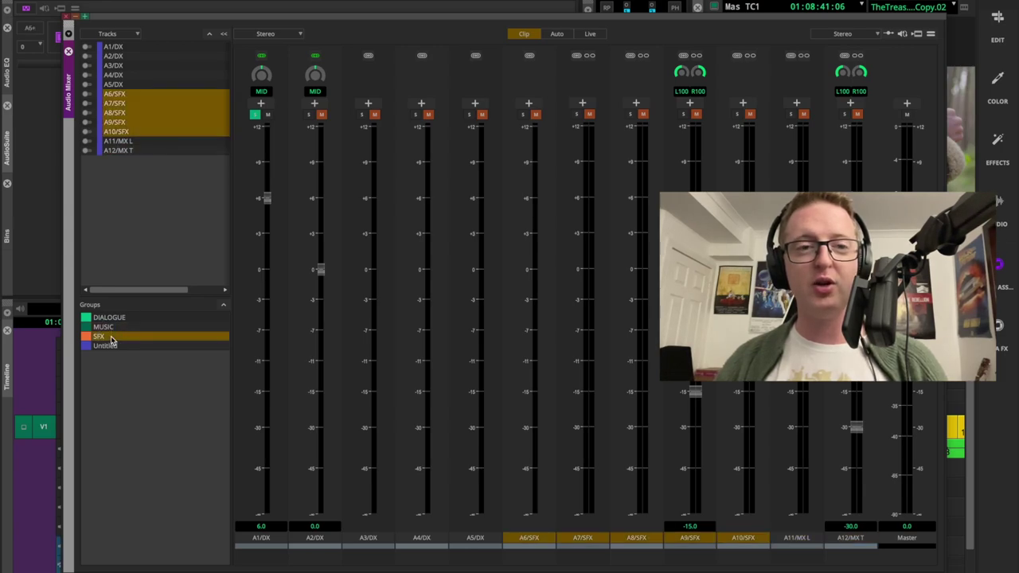
click(112, 340)
click(111, 337)
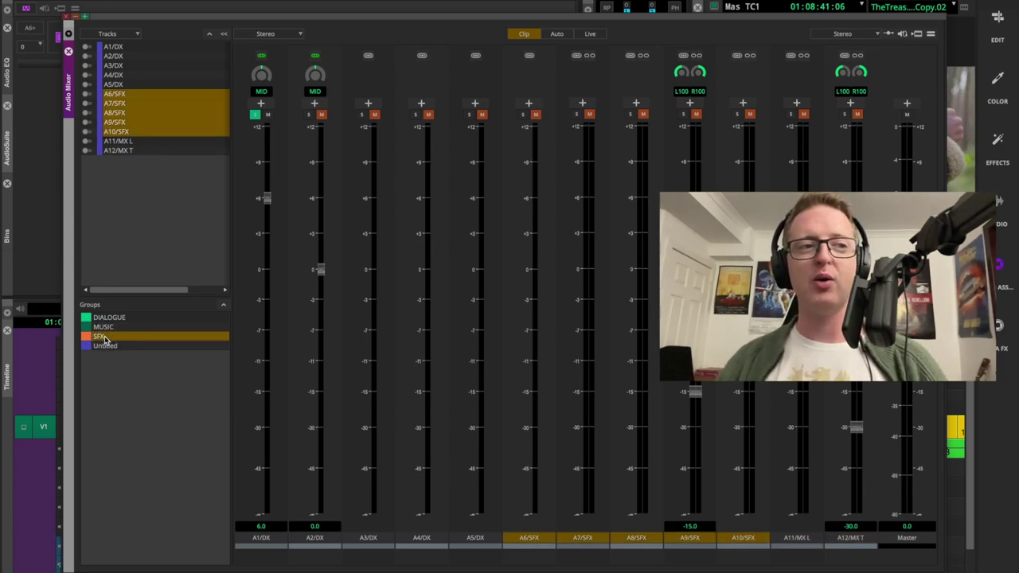
click(111, 339)
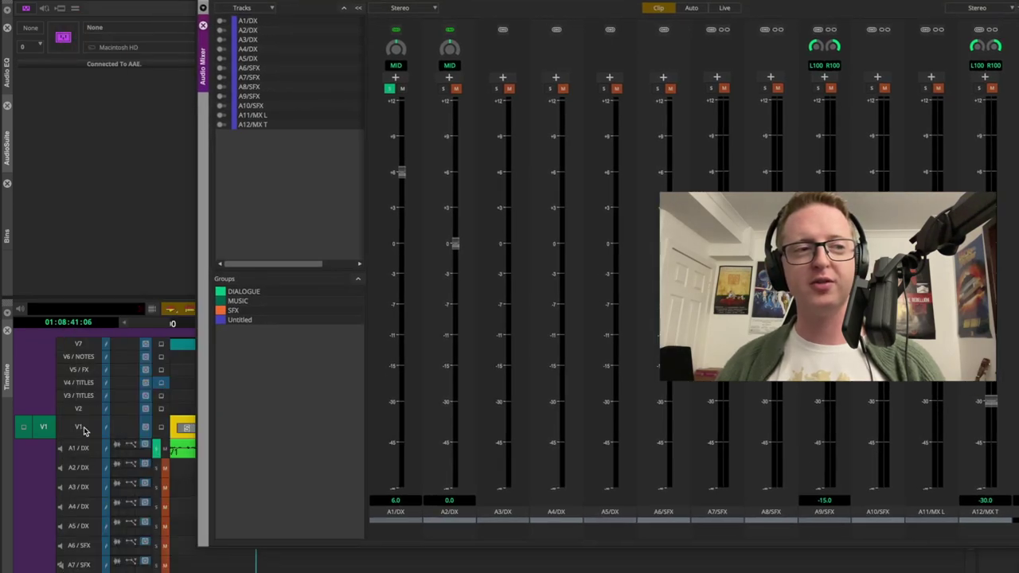
Select audio tracks A1 to A7 in the timeline and toggle the DIALOGUE group's colour swatch in the mixer.
drag(80, 433, 82, 544)
click(89, 460)
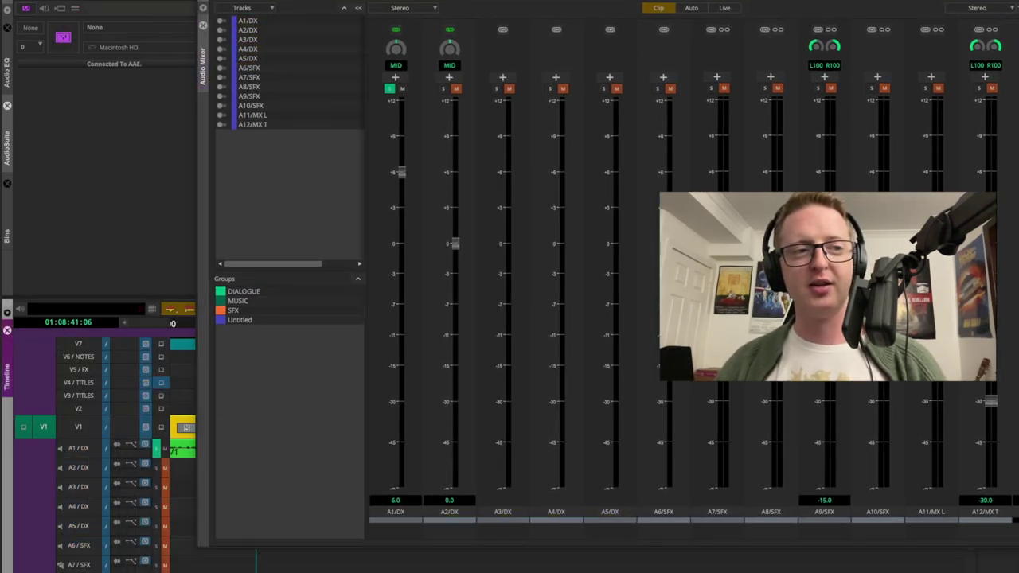
scroll(89, 478, down, 3)
click(89, 564)
click(89, 564)
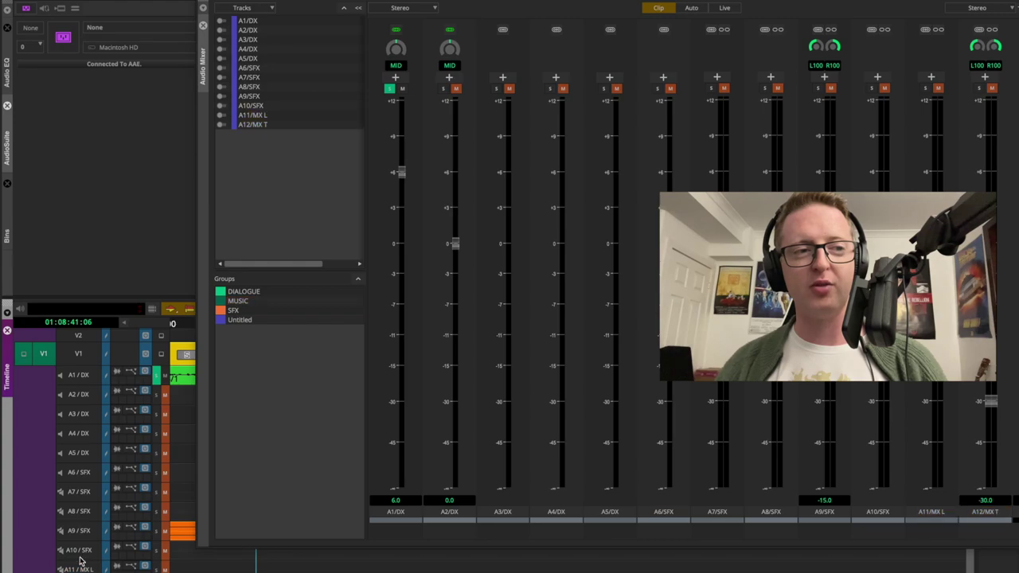
click(89, 375)
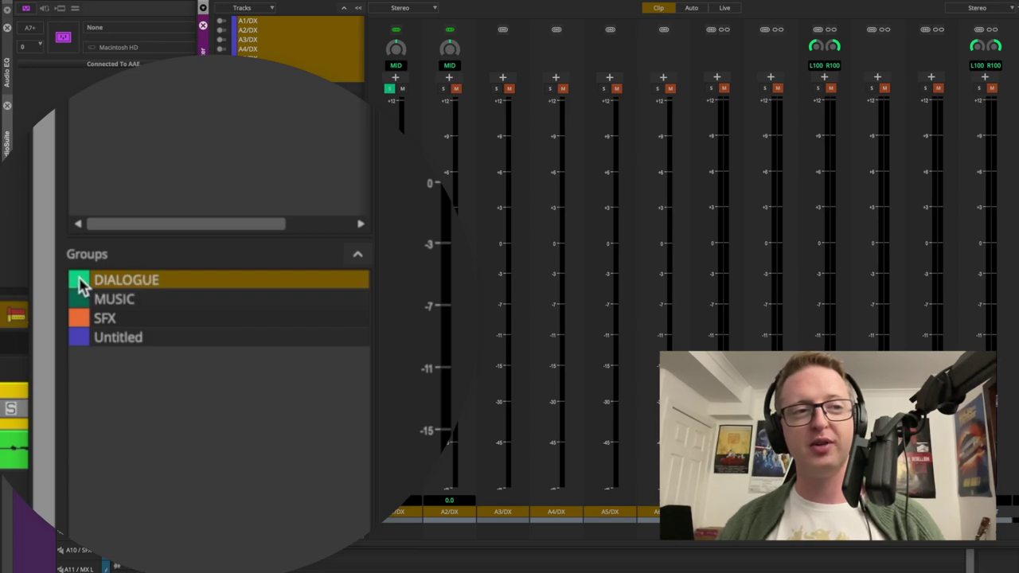
click(80, 285)
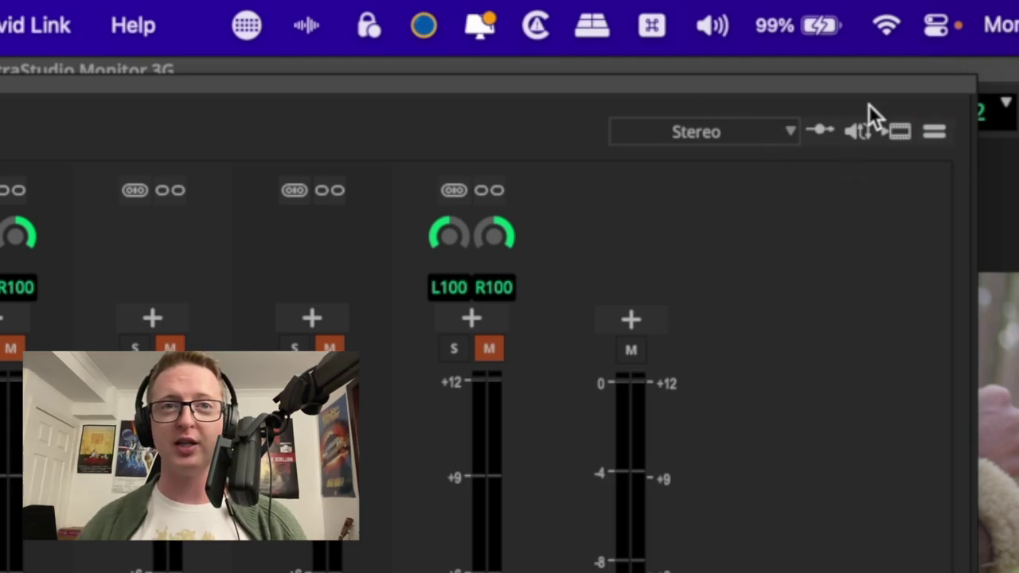
Examine the Audio Mixer's track-wide level and pan commands and its Stereo, 5.1 and 7.1 mix format choices.
click(932, 129)
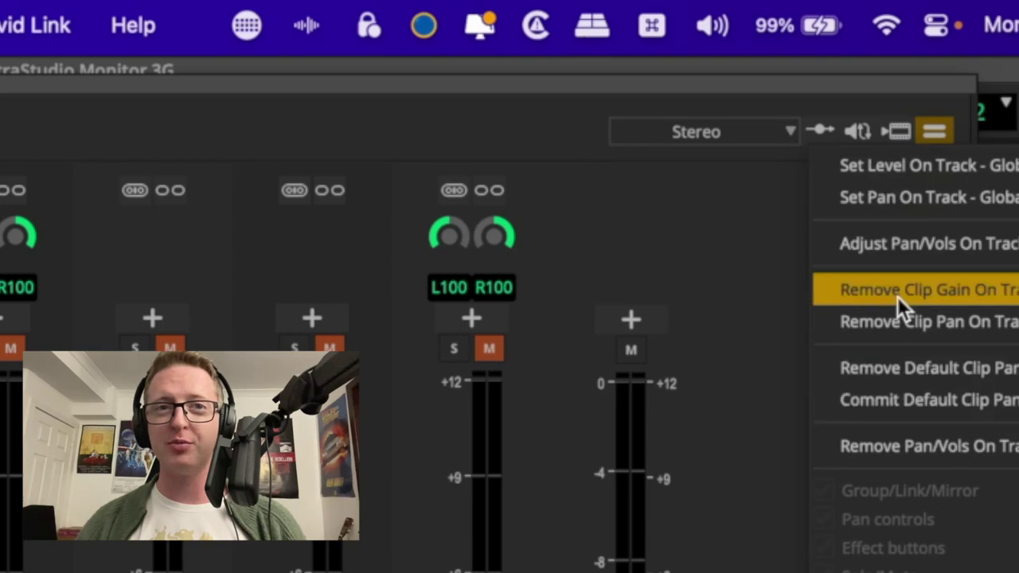
click(670, 202)
right_click(474, 254)
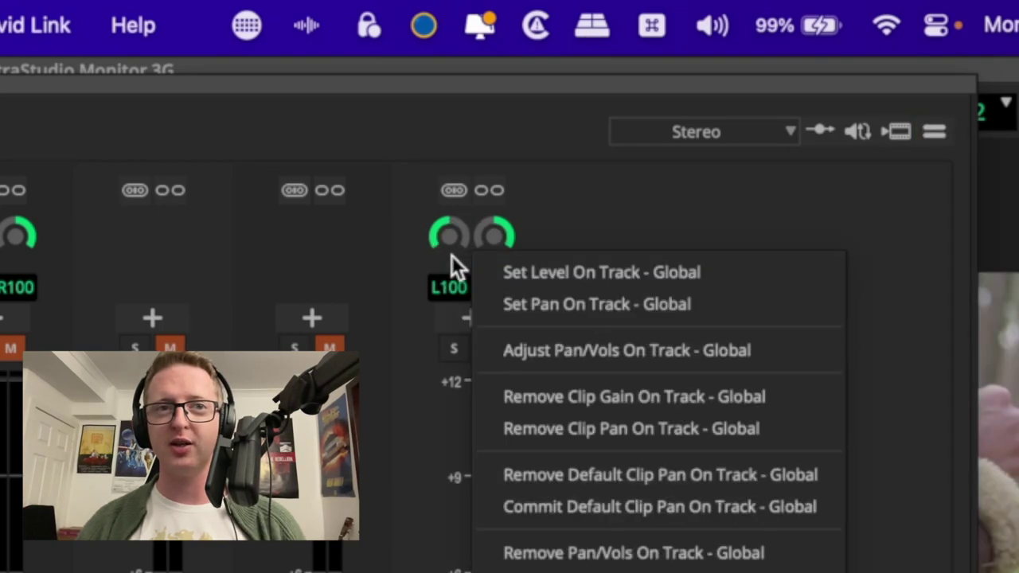
click(791, 187)
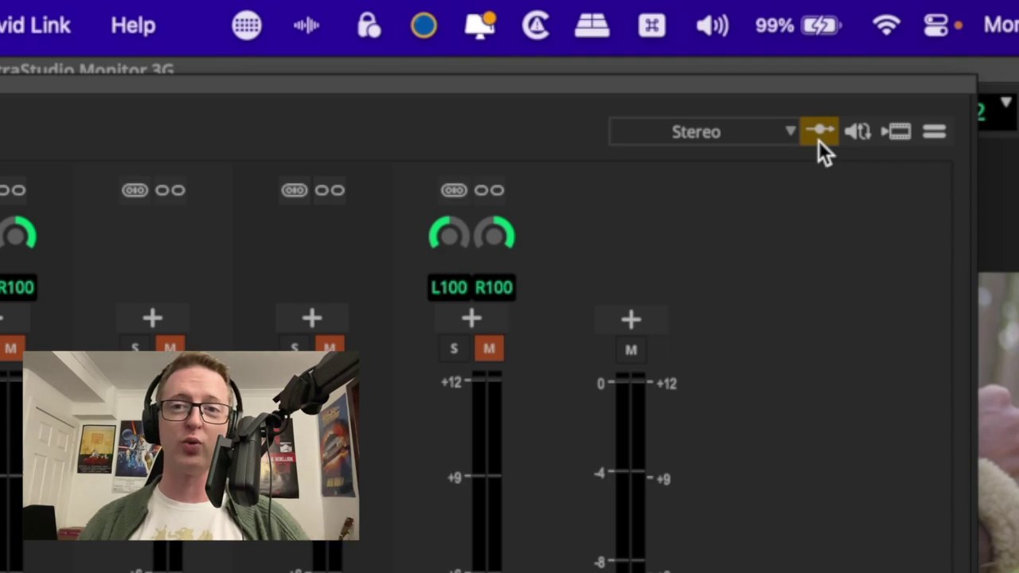
click(775, 137)
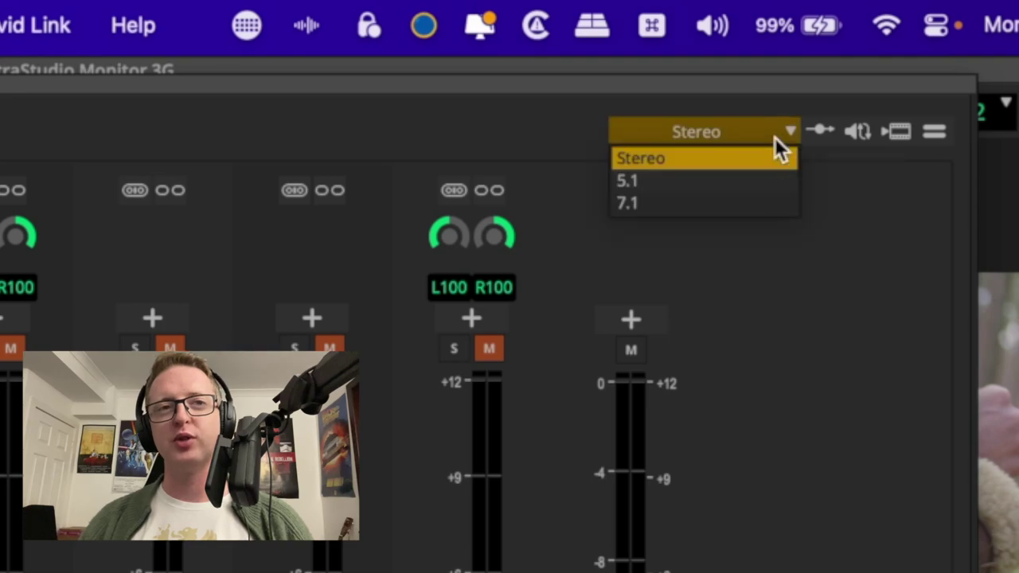
click(720, 174)
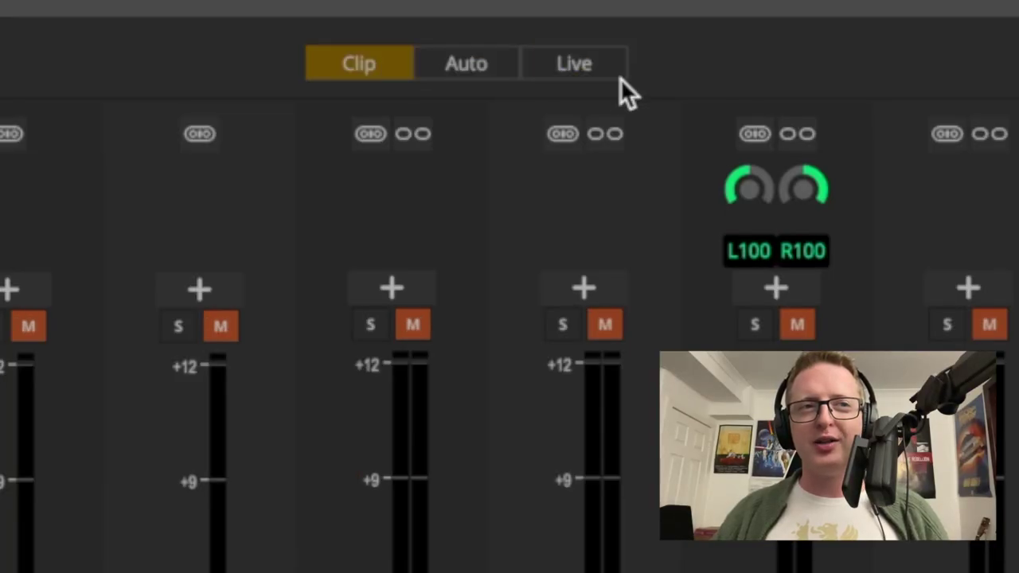
Switch the Audio Mixer through Live, Auto and Clip modes to compare their controls, finishing in Live mode.
click(612, 70)
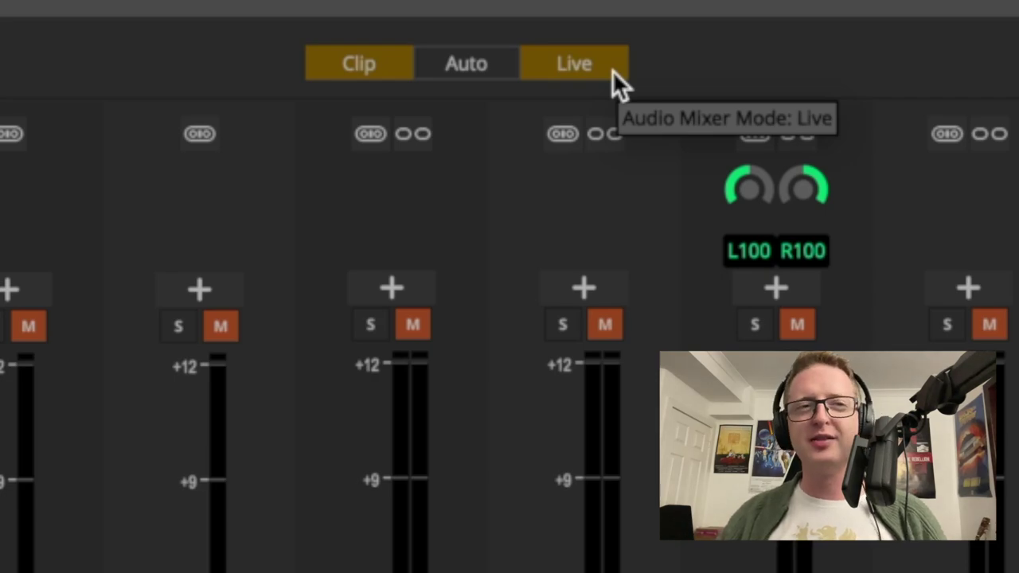
click(610, 71)
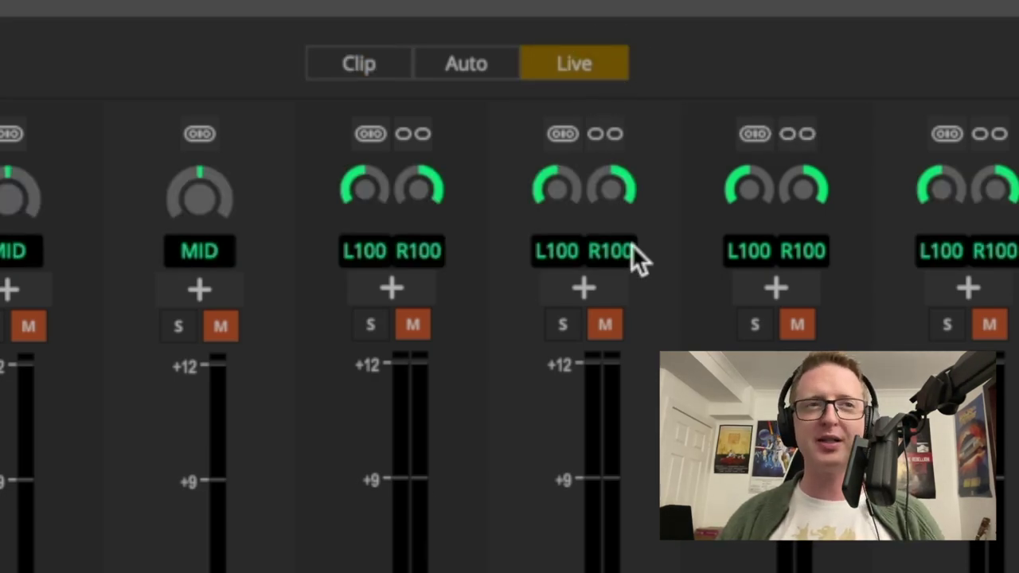
click(462, 62)
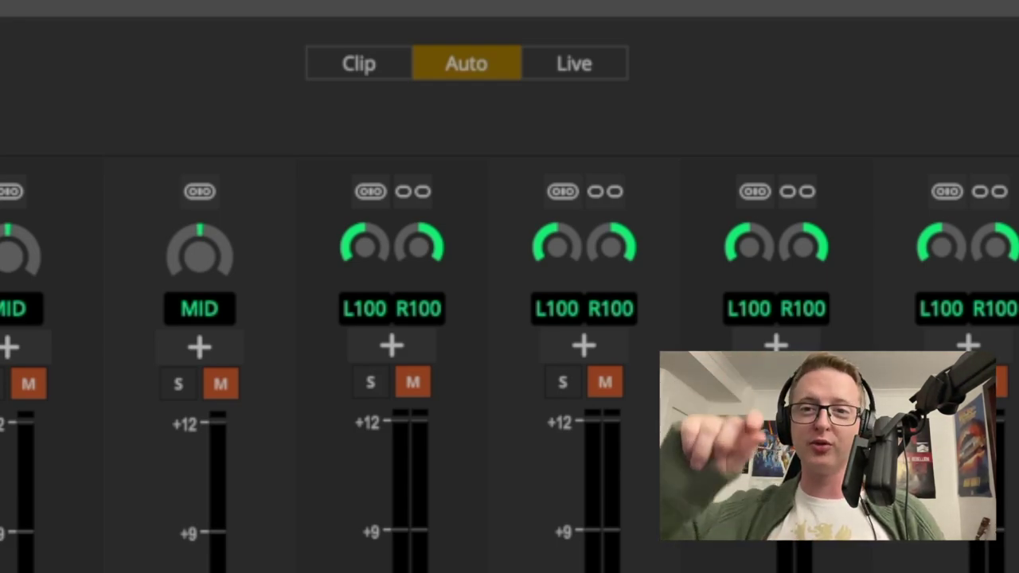
click(391, 51)
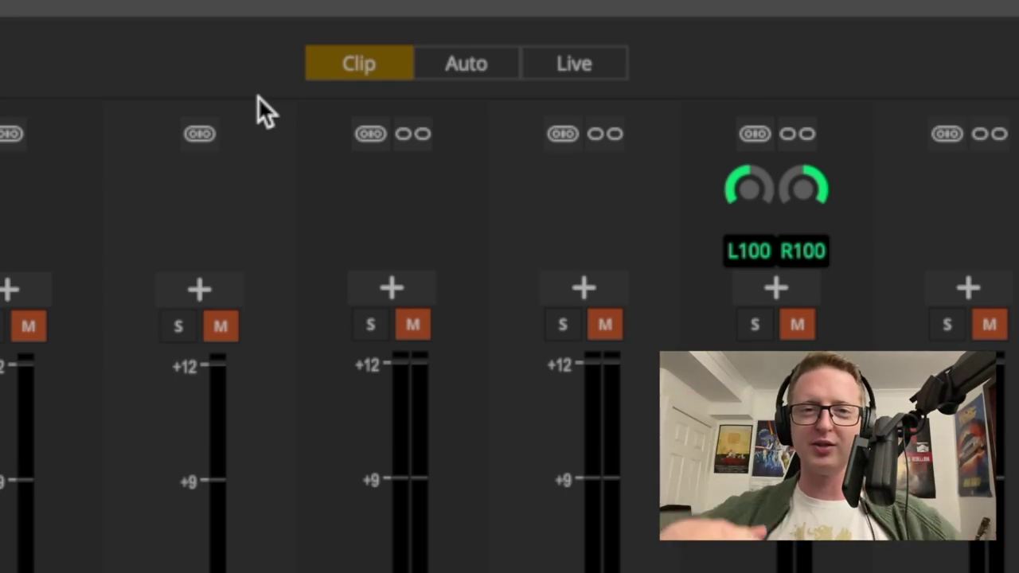
click(464, 74)
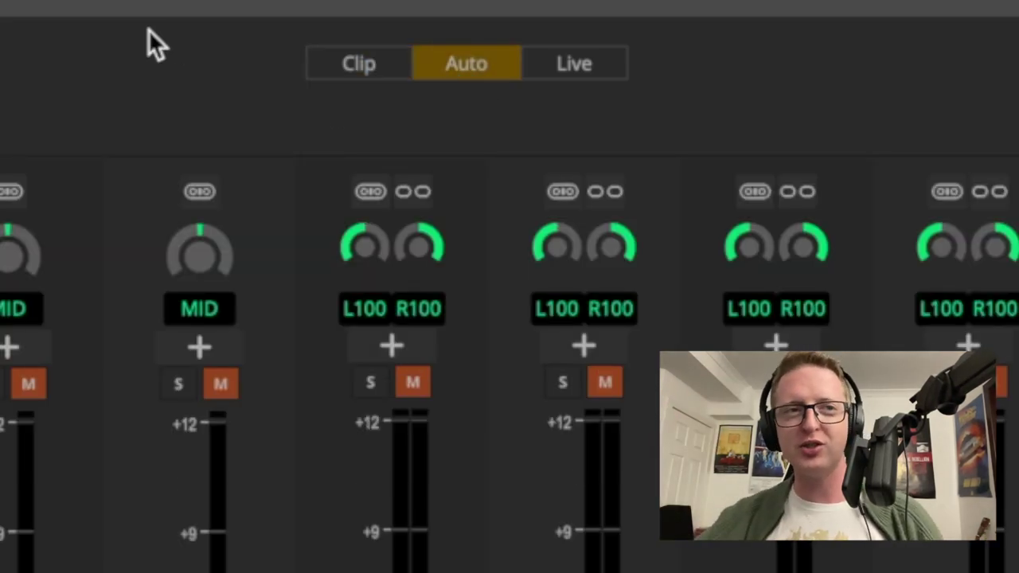
click(587, 66)
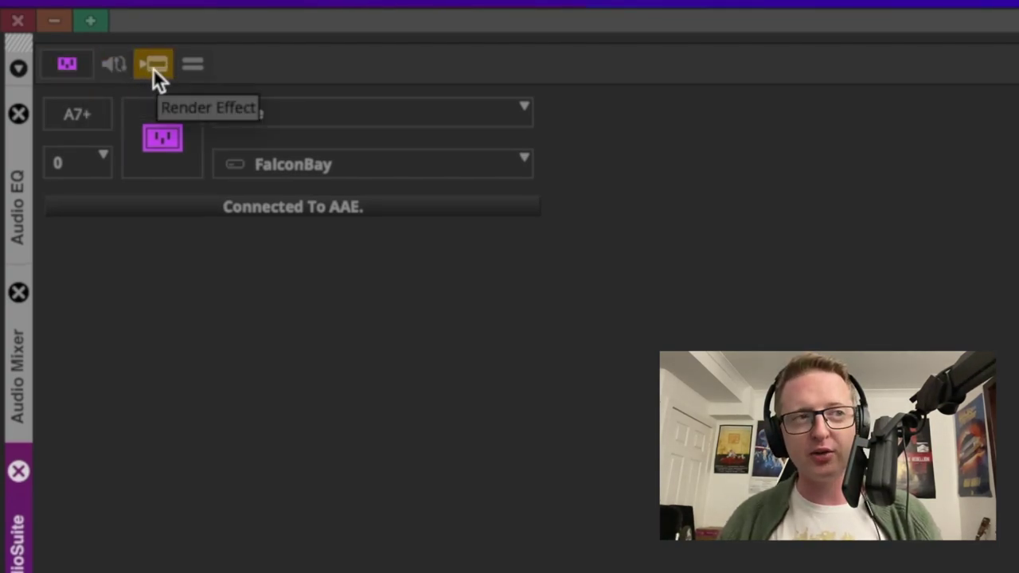
Examine the AudioSuite window's global commands for setting, rendering and removing plug-ins on tracks.
click(194, 64)
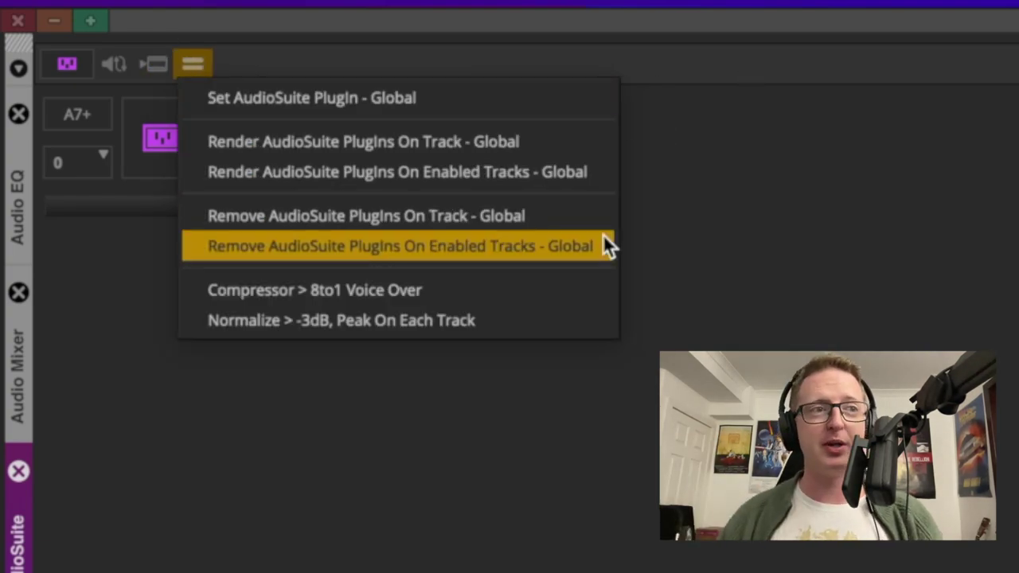
click(715, 245)
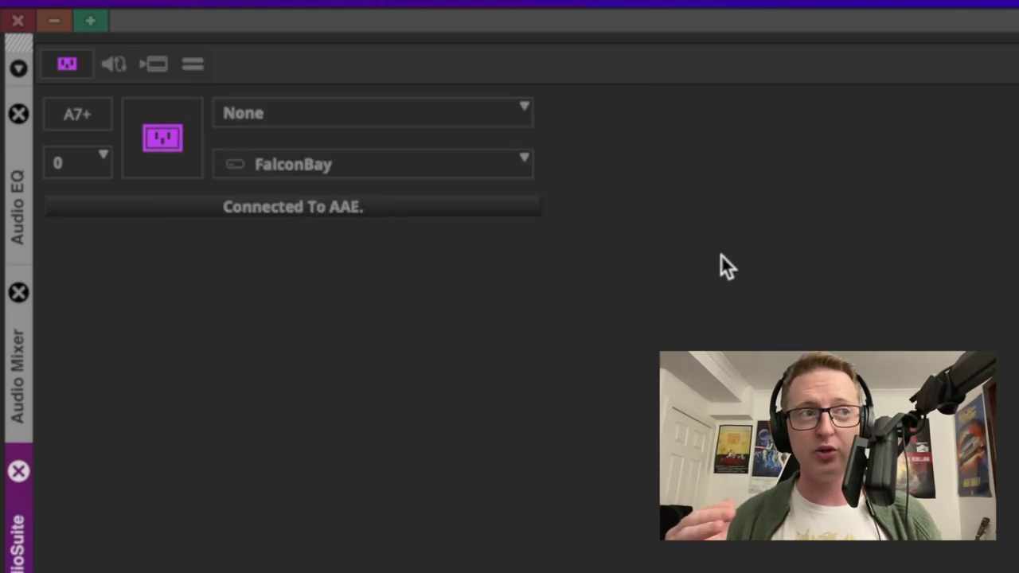
Set the AudioSuite track selection to A1 only and choose FalconBay as its target drive.
click(77, 119)
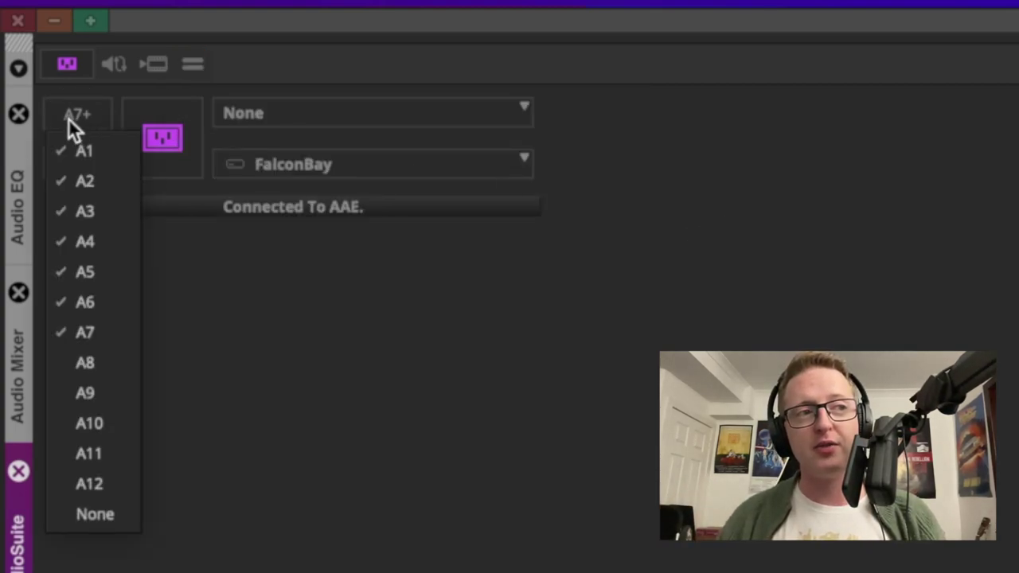
click(99, 143)
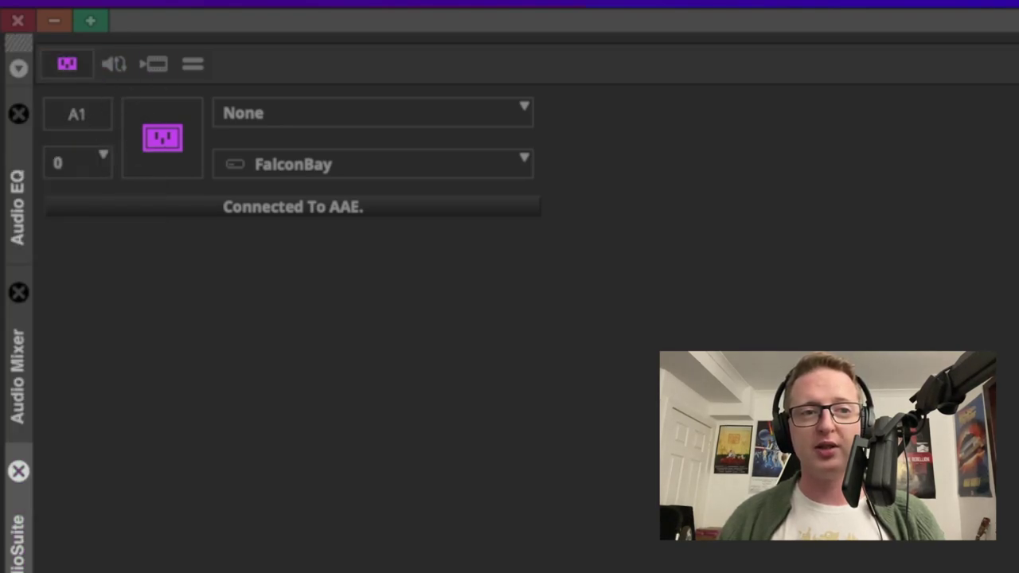
click(96, 163)
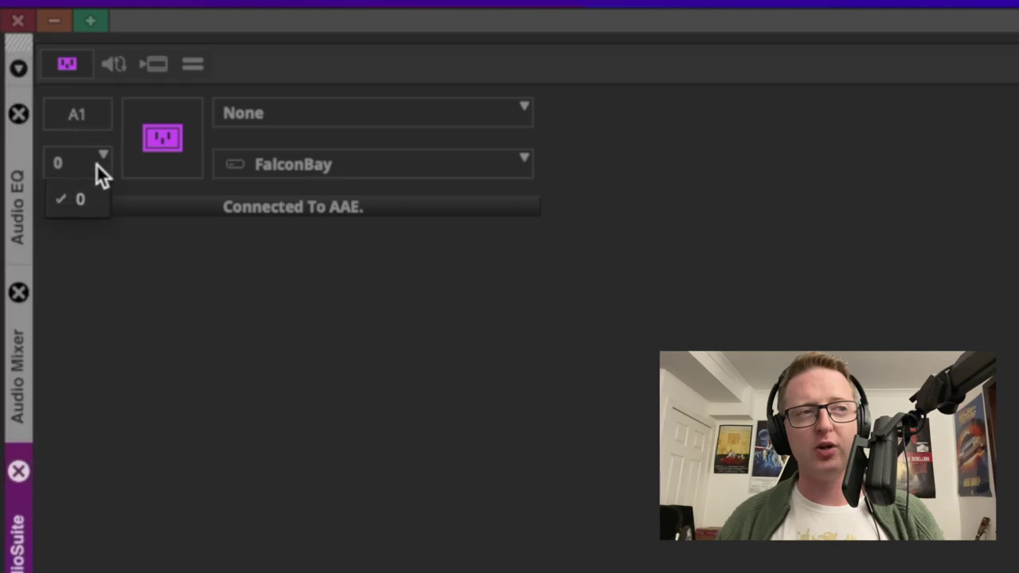
click(242, 181)
click(321, 164)
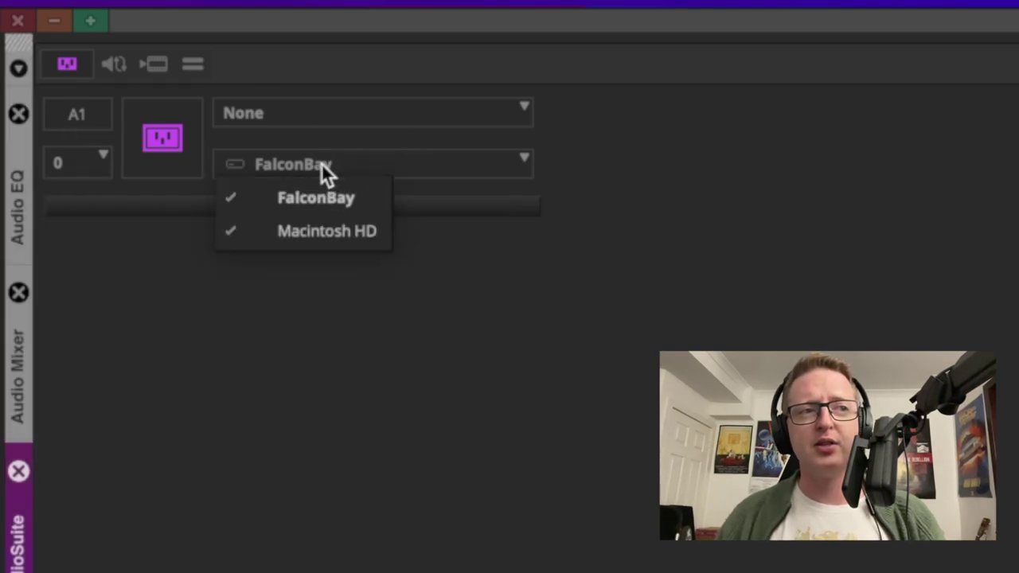
click(351, 197)
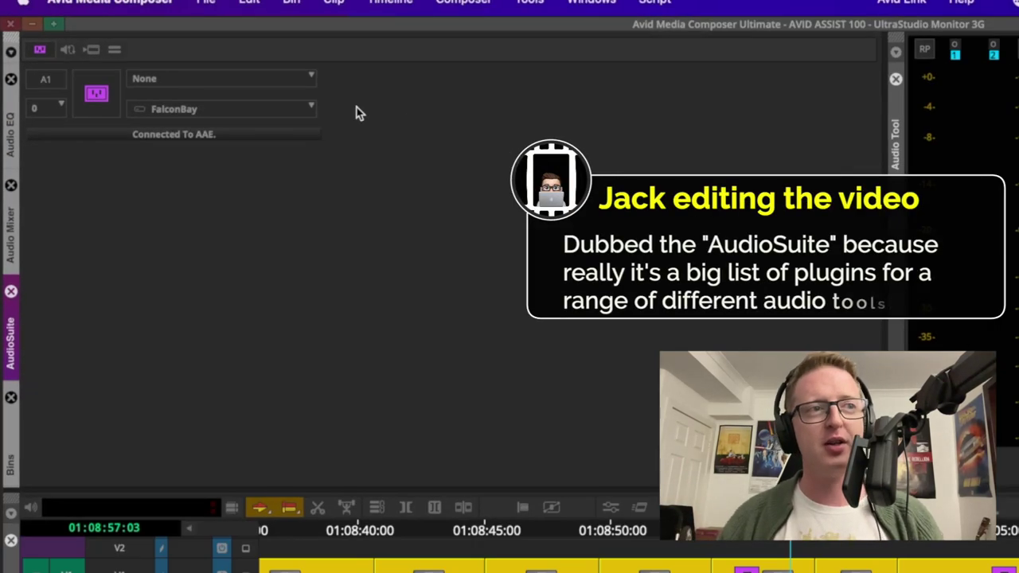
Assign the EQ3 7-Band plug-in to track A1 in AudioSuite and open its effect dialog.
click(274, 81)
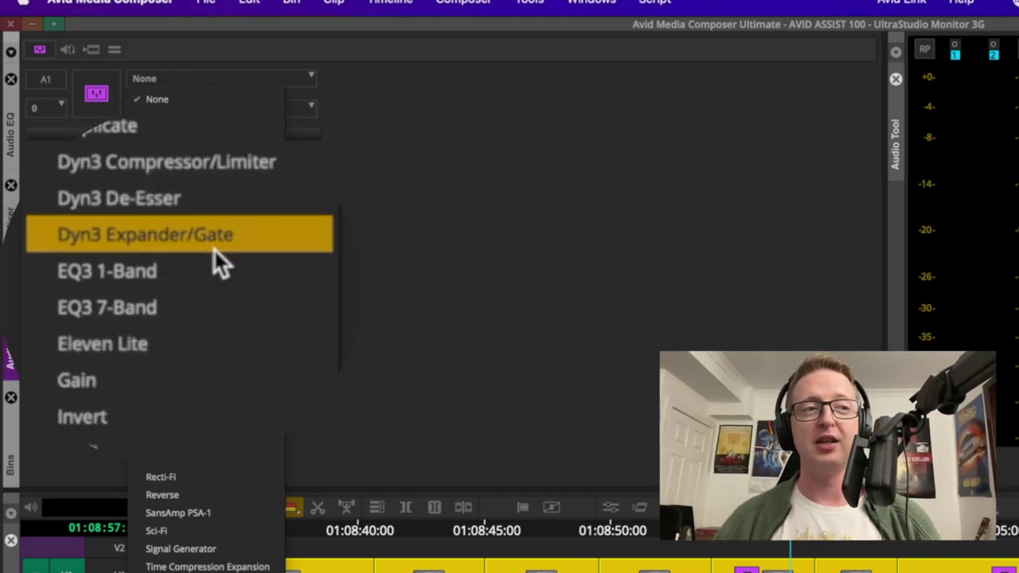
click(216, 300)
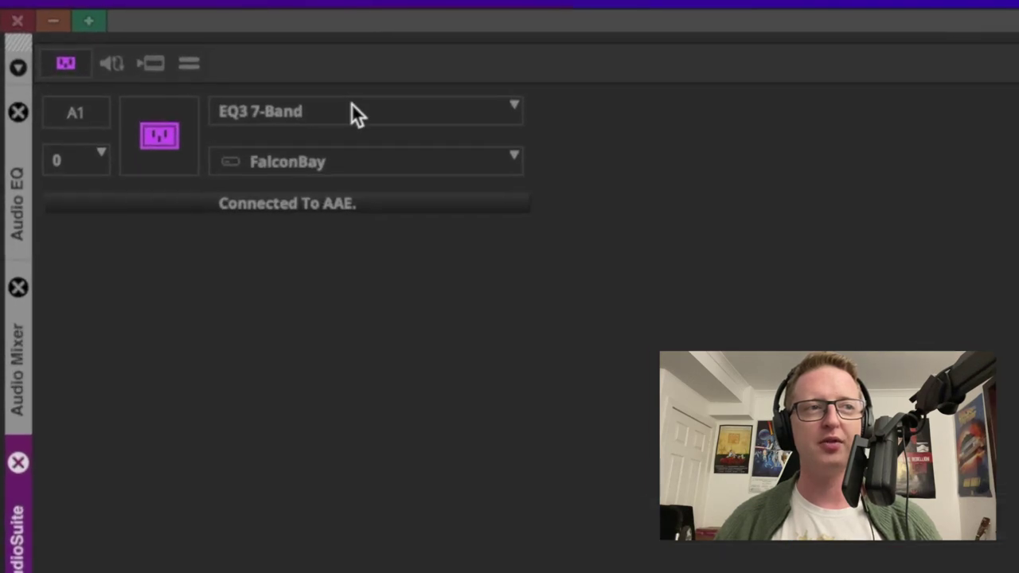
click(178, 142)
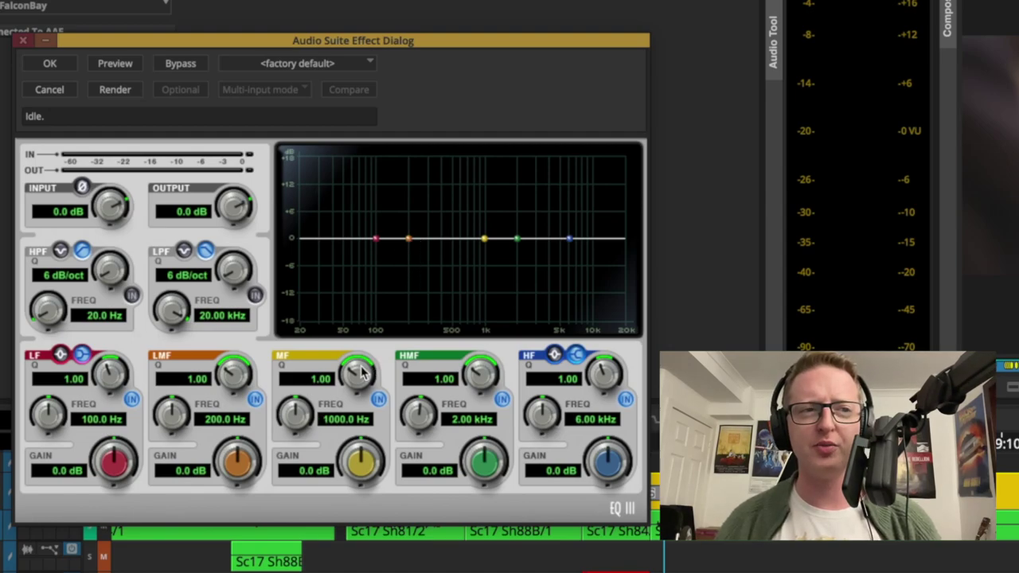
Shape the EQ with cuts of -11 dB at 239.1 Hz, -10.6 dB at 1.48 kHz, -18 dB at 2.12 kHz and -12 dB at 7.56 kHz.
mouse_move(365, 371)
mouse_down()
mouse_move(402, 361)
mouse_move(354, 386)
mouse_up()
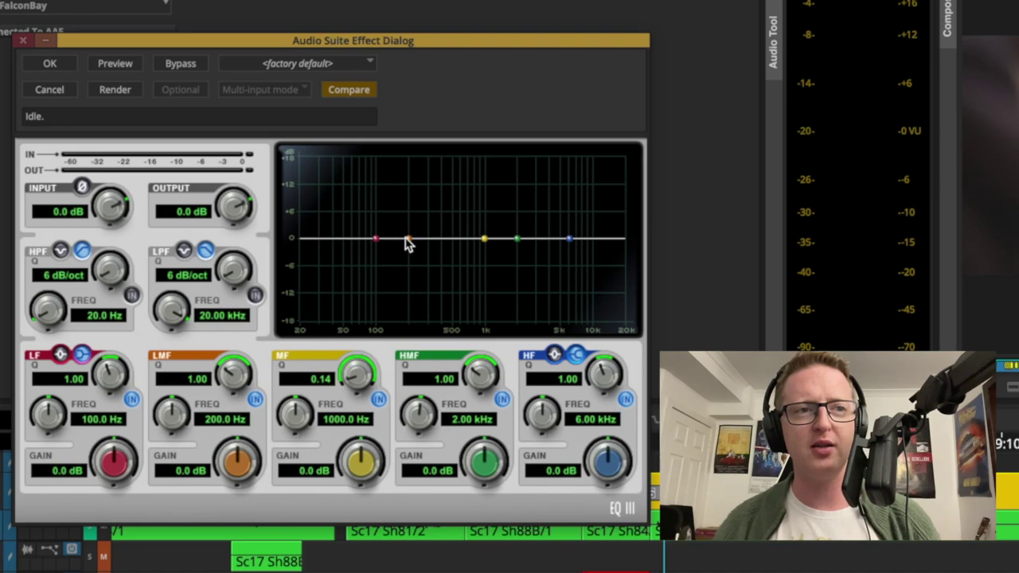
drag(407, 241, 414, 249)
mouse_move(413, 280)
mouse_down()
mouse_move(421, 220)
mouse_move(416, 288)
mouse_up()
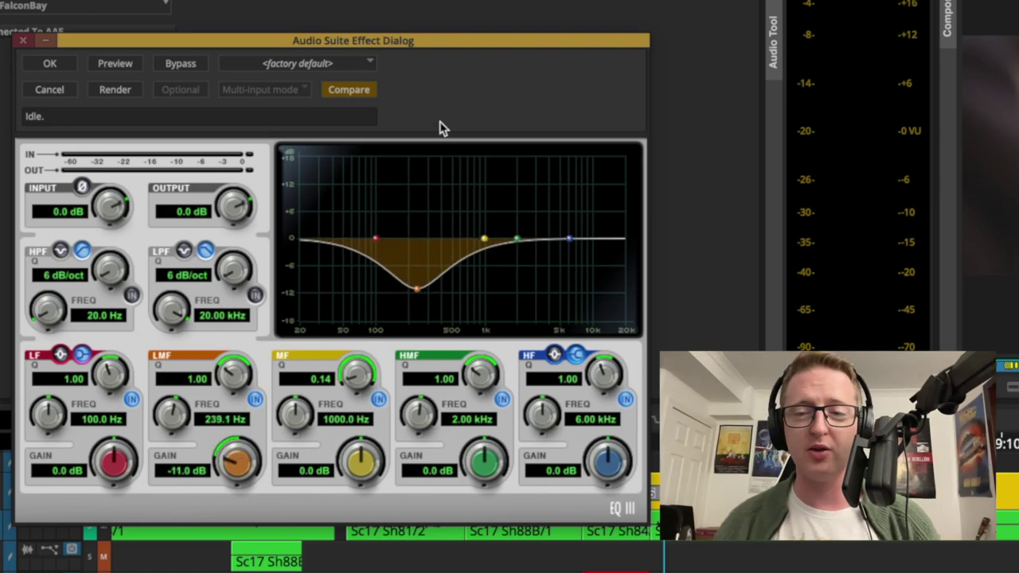
drag(485, 240, 502, 271)
drag(570, 239, 578, 295)
drag(495, 273, 504, 292)
drag(523, 237, 522, 330)
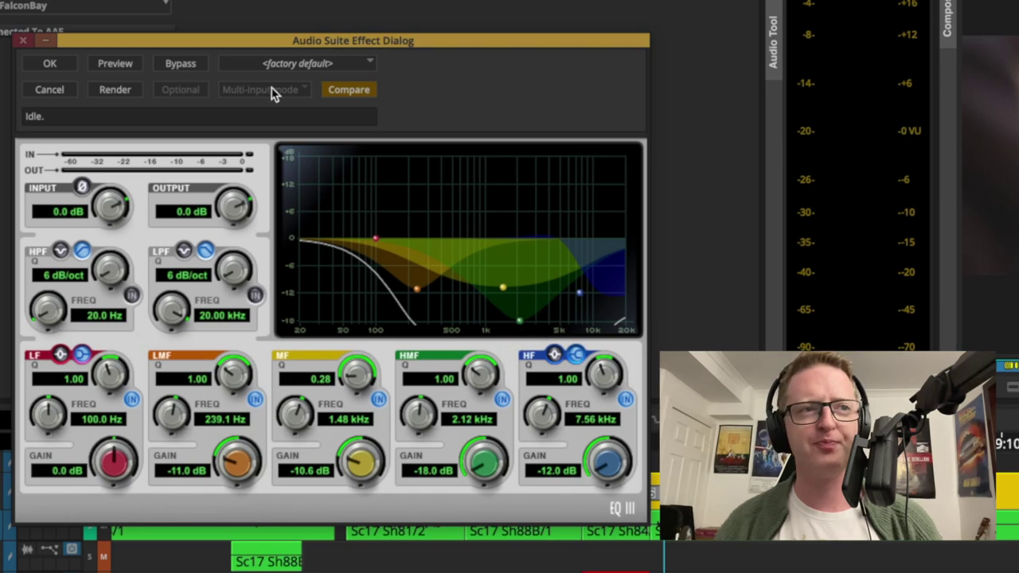
Preview the EQ3 7-Band curve on the A1 clip, starting and stopping playback from the effect dialog.
click(111, 69)
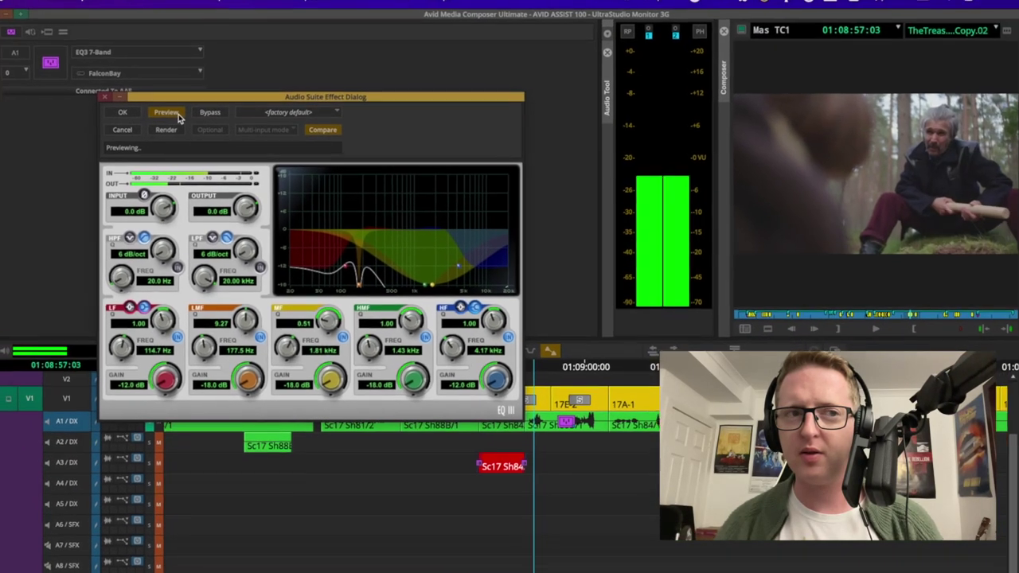
click(131, 68)
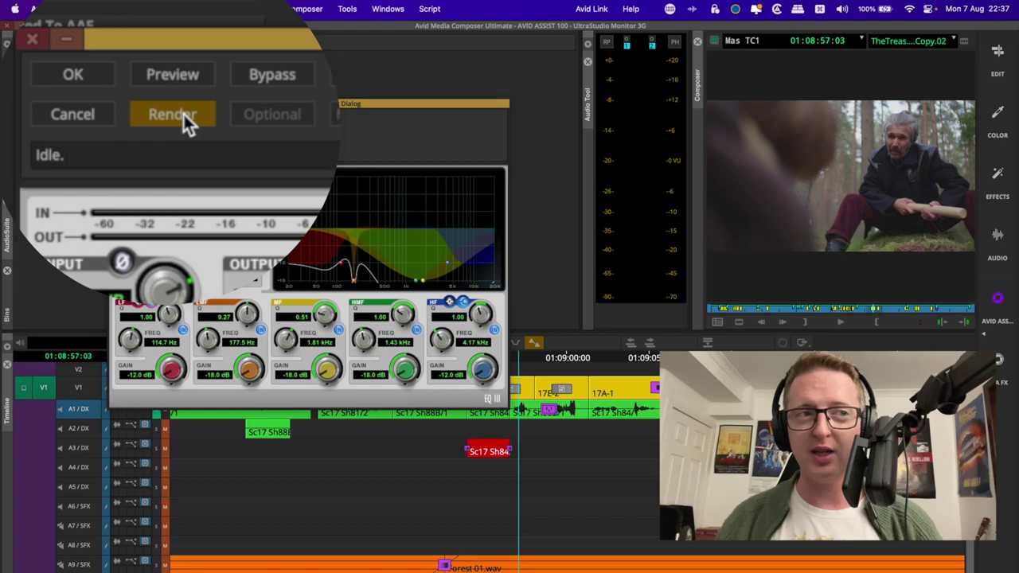
click(182, 111)
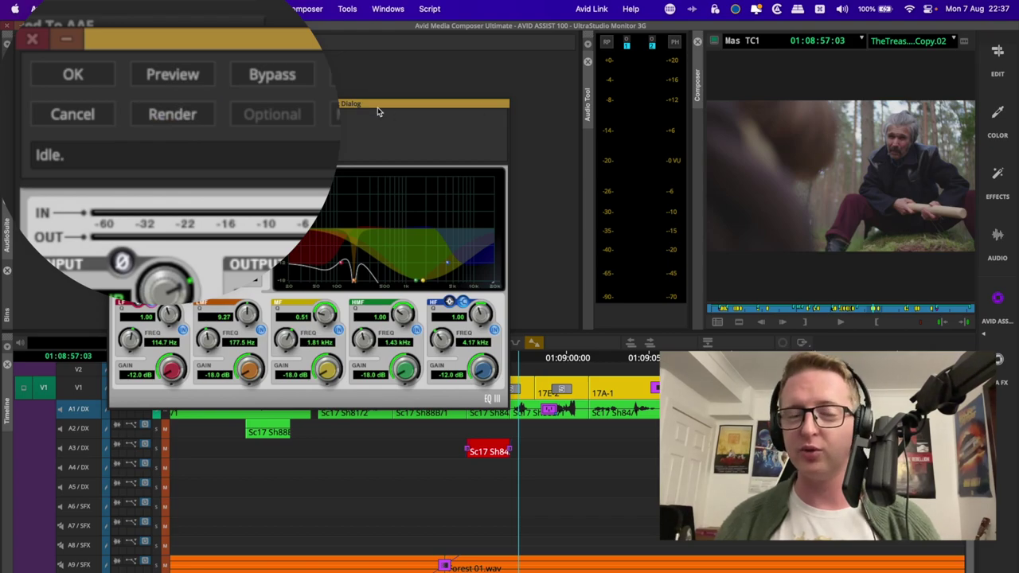
click(182, 120)
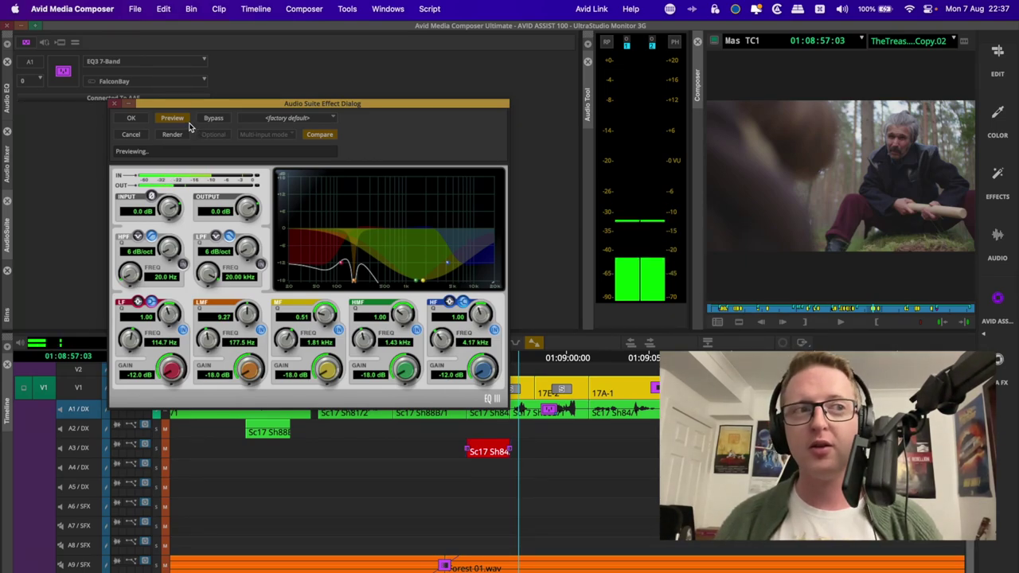
click(182, 120)
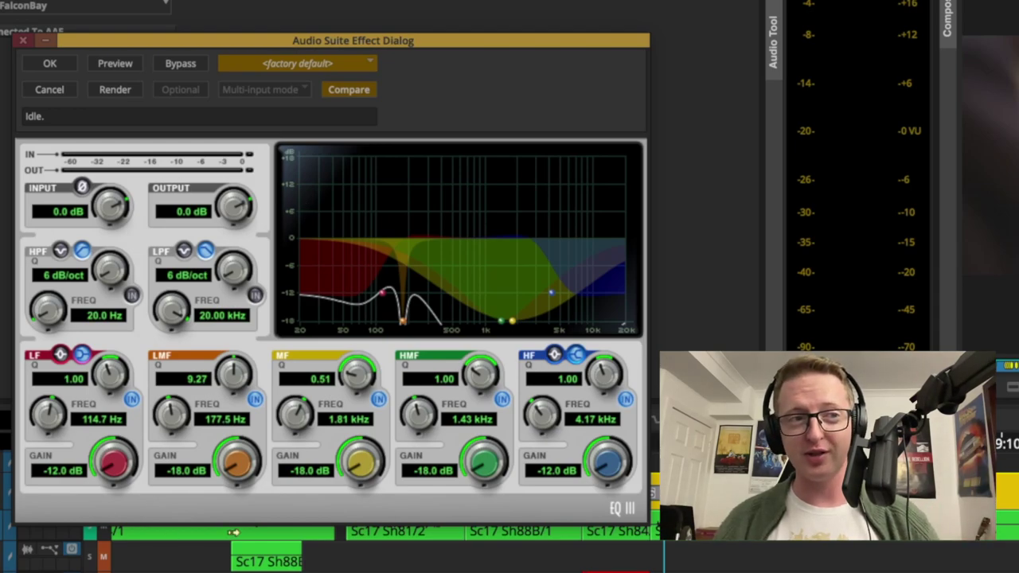
Examine the EQ3 7-Band plug-in presets, including the Vocals category, and cancel the effect dialog.
click(364, 66)
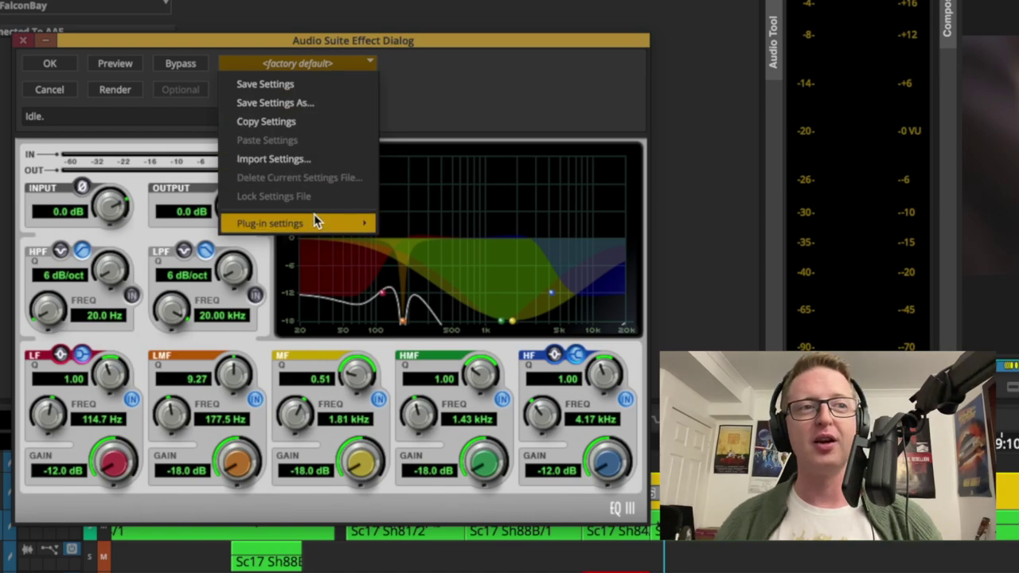
mouse_move(294, 231)
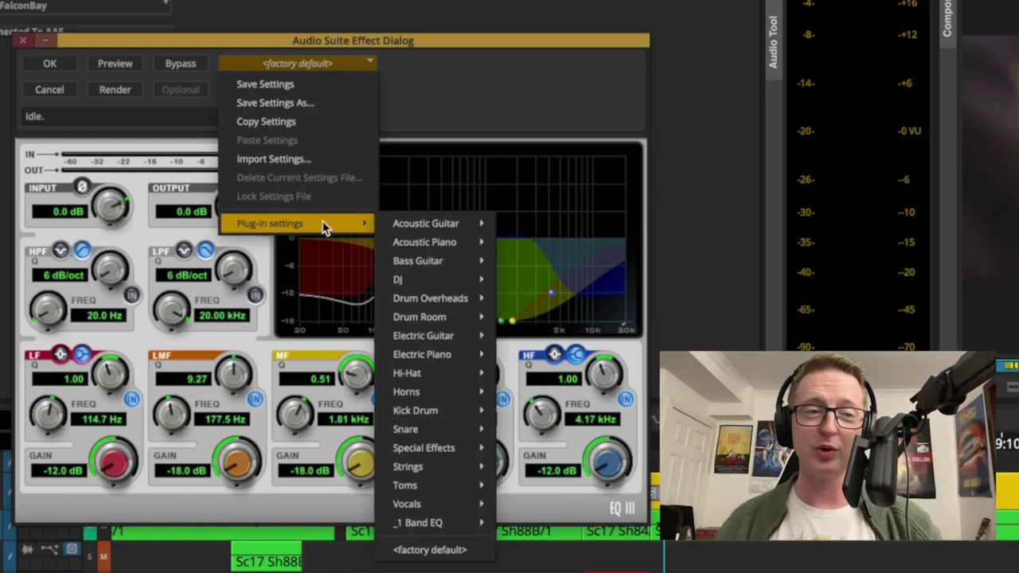
mouse_move(458, 512)
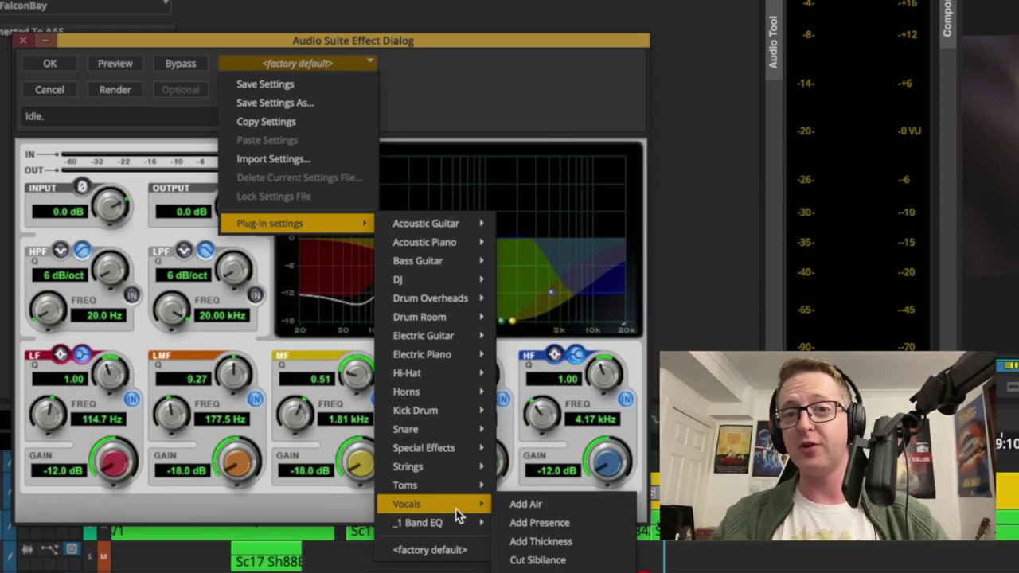
key(Escape)
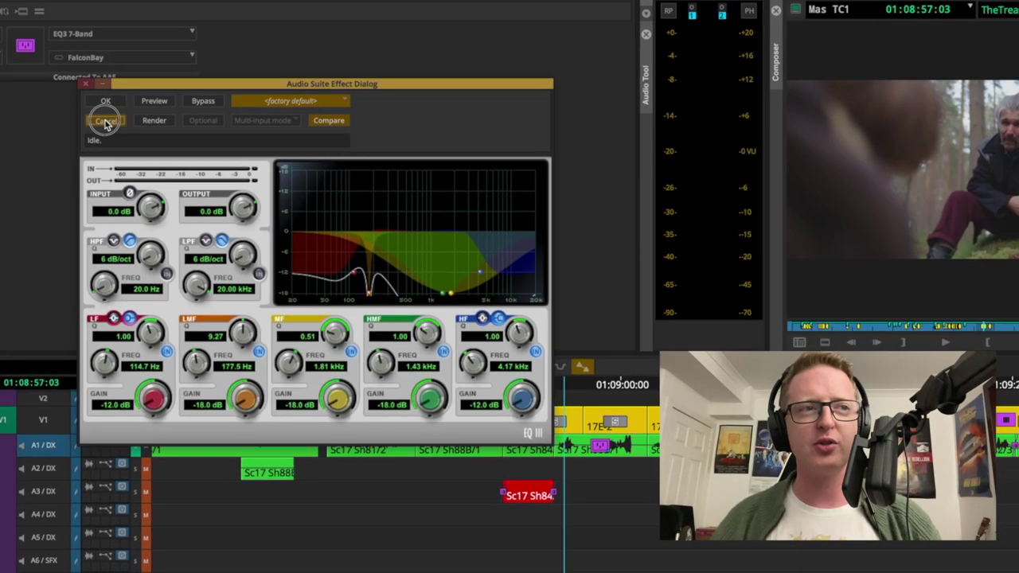
click(54, 94)
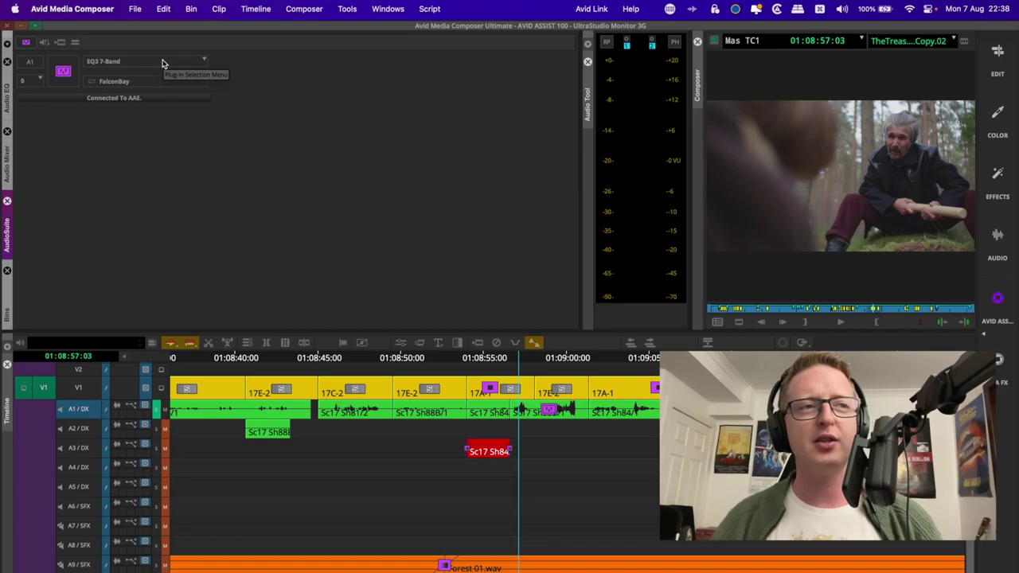
Clear the EQ3 7-Band plug-in from A1, assign D-Verb instead, and open its effect dialog away from the AudioSuite controls.
click(162, 62)
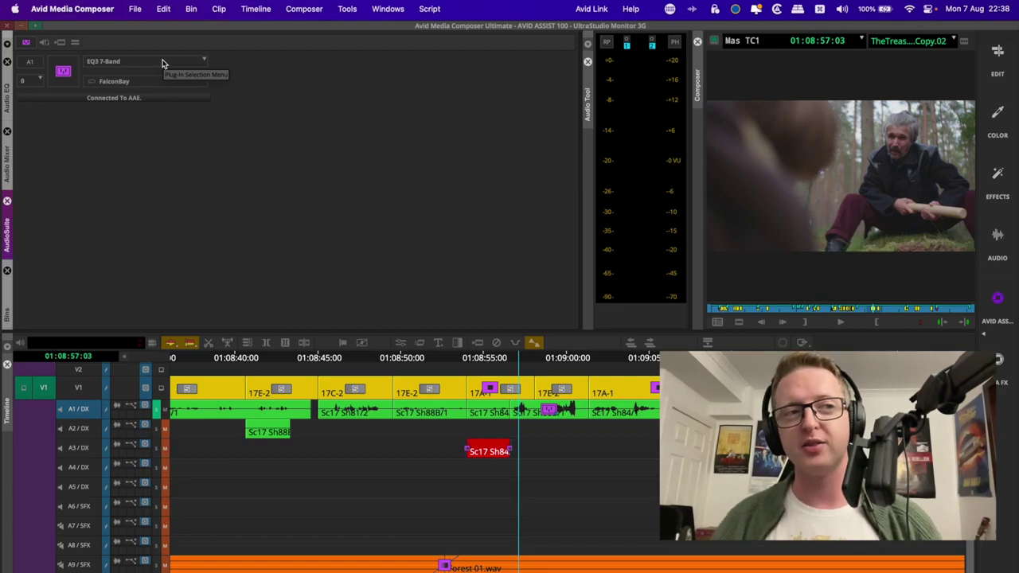
click(164, 64)
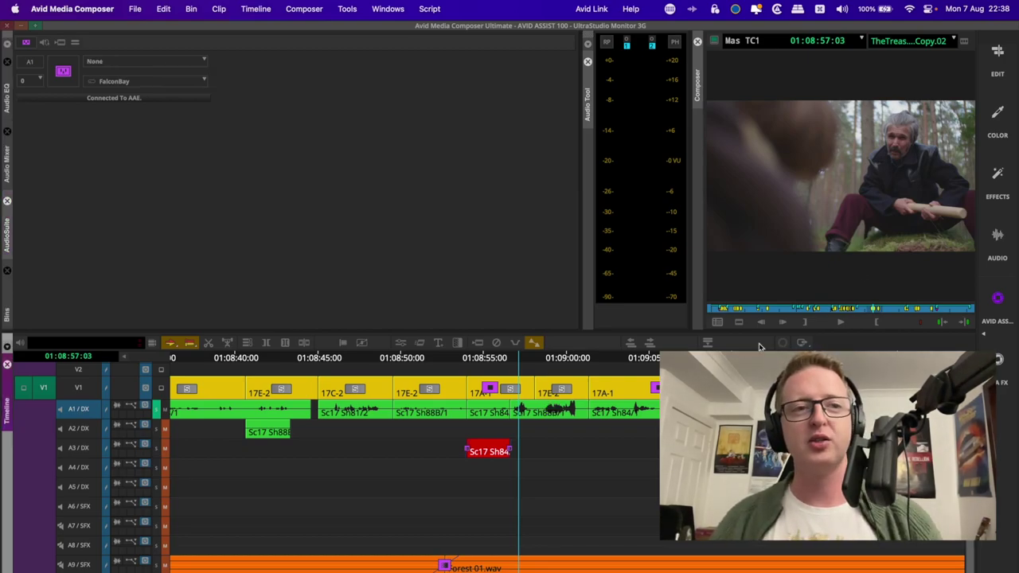
click(189, 62)
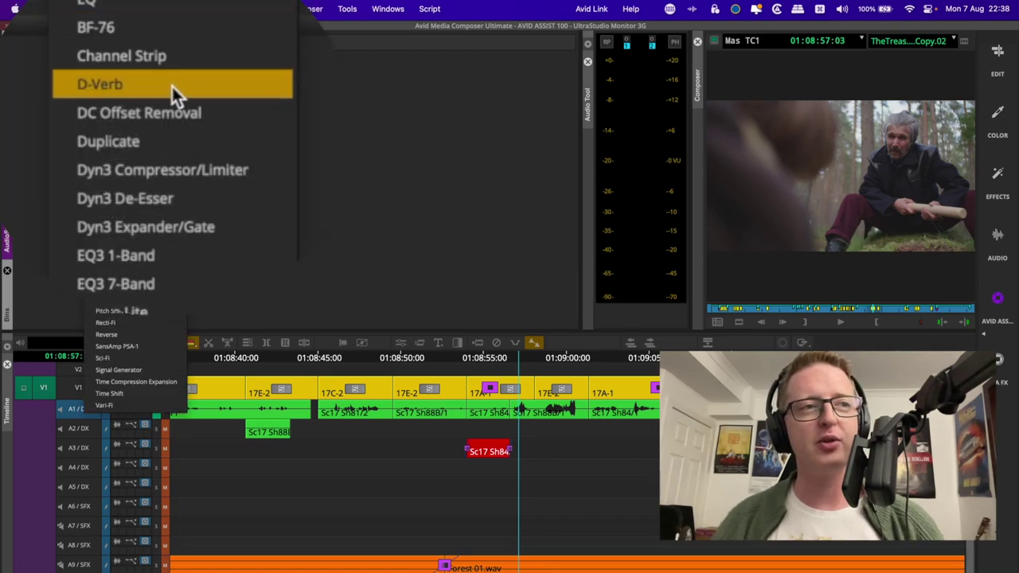
click(137, 89)
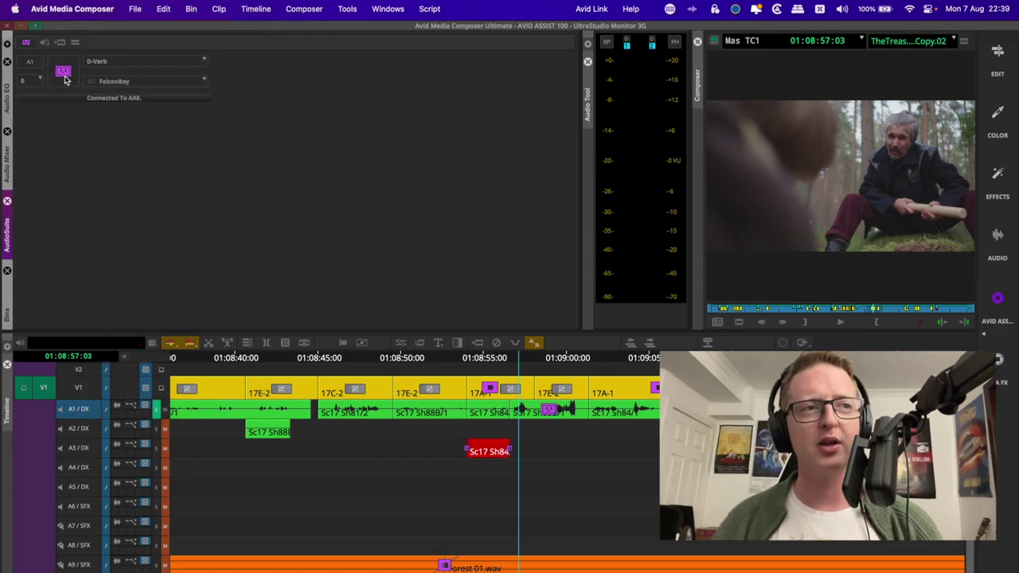
click(61, 70)
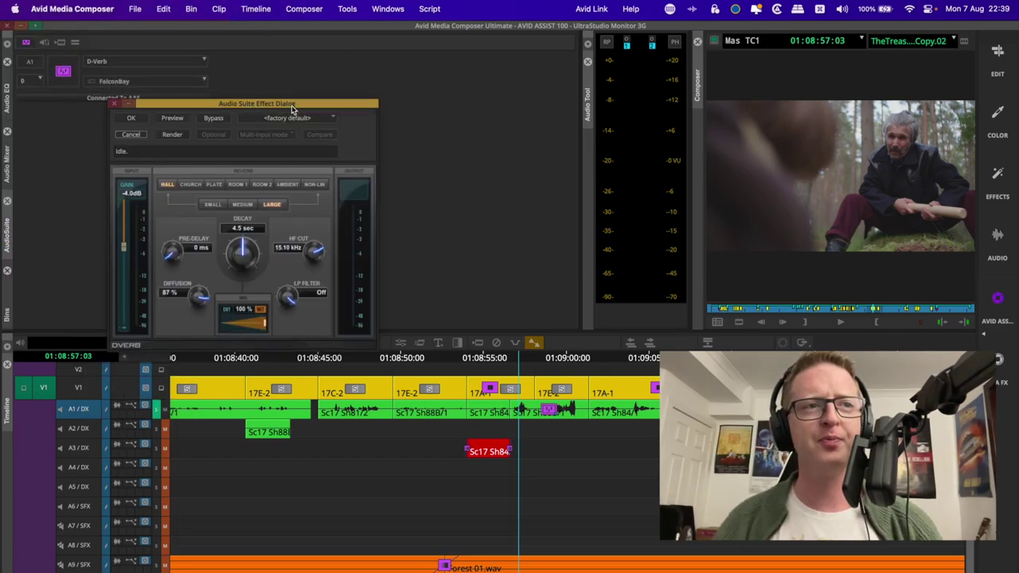
drag(294, 107, 471, 67)
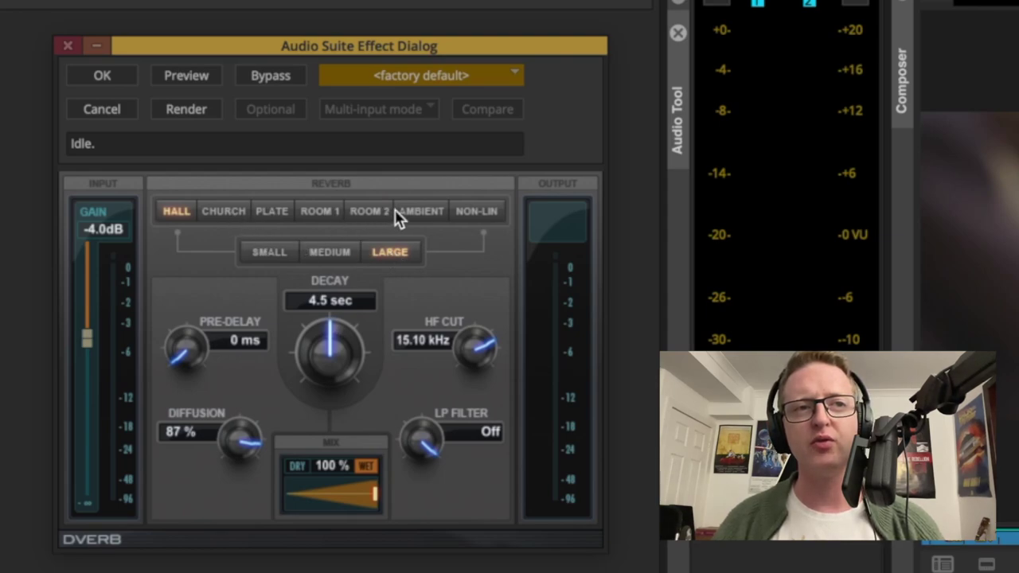
Set the D-Verb reverb type to Church and preview it on the A1 clip.
click(227, 215)
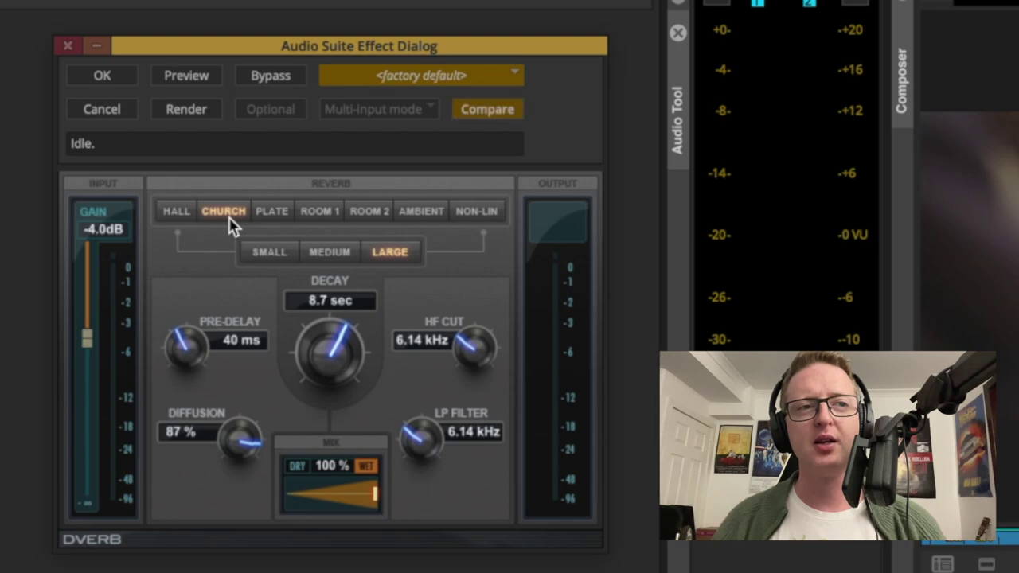
click(201, 80)
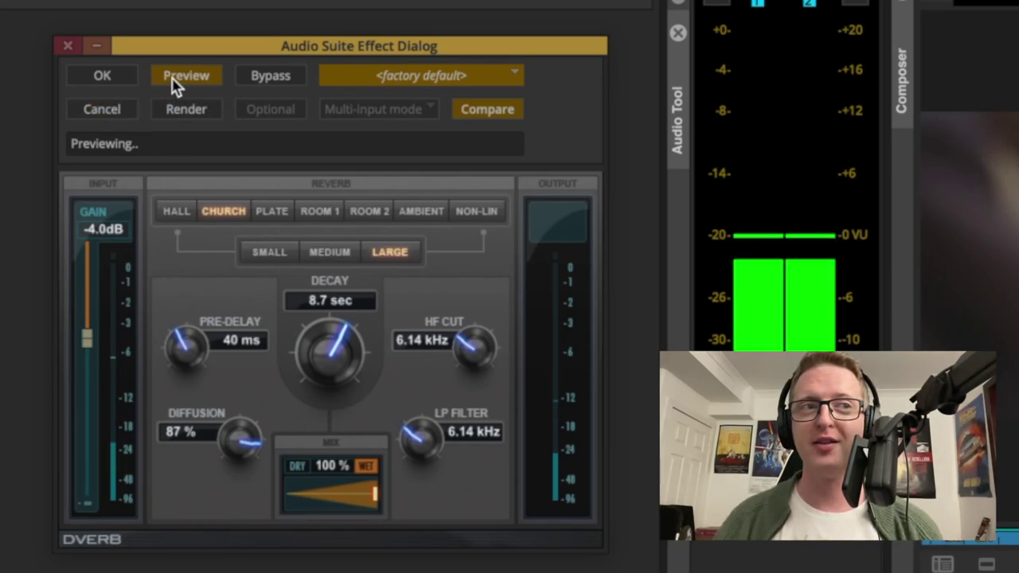
click(176, 84)
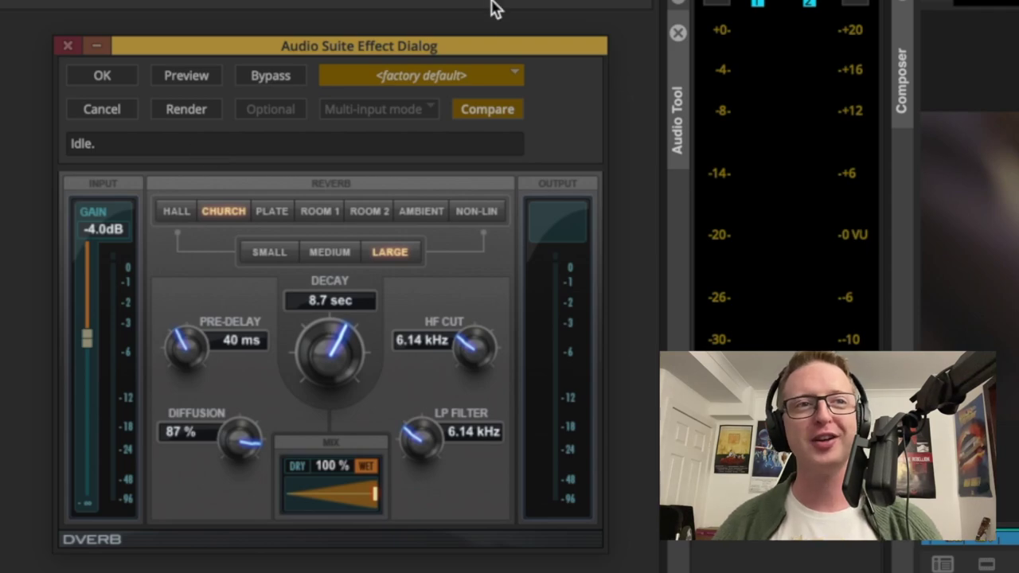
Load D-Verb's Short Plate preset and preview it on the A1 clip.
click(516, 77)
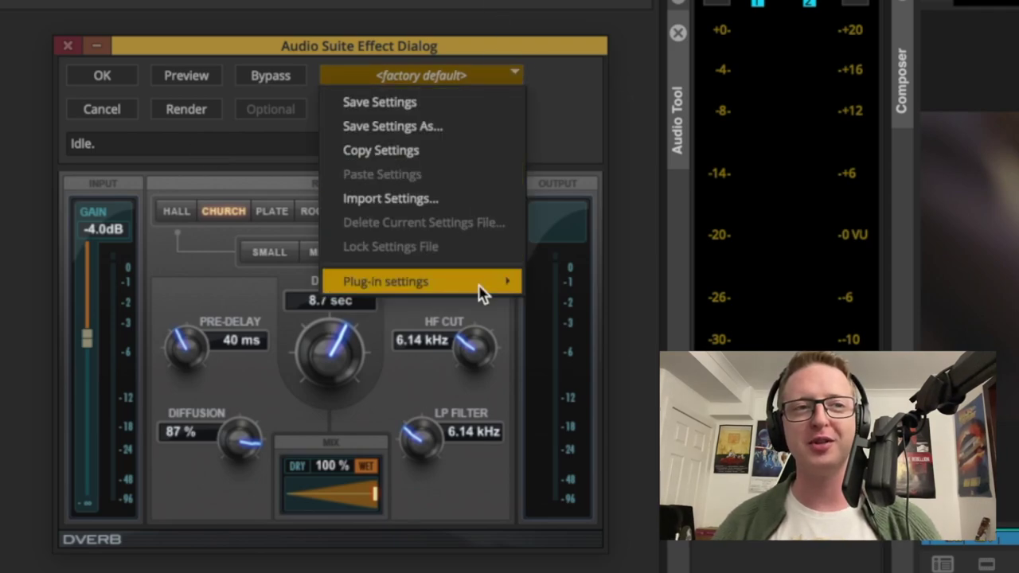
mouse_move(483, 291)
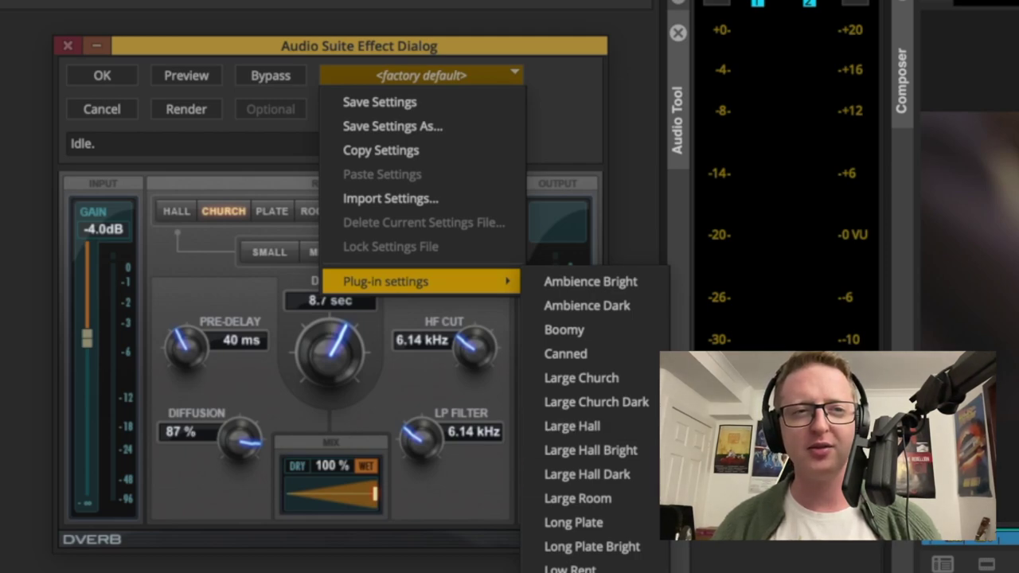
click(592, 569)
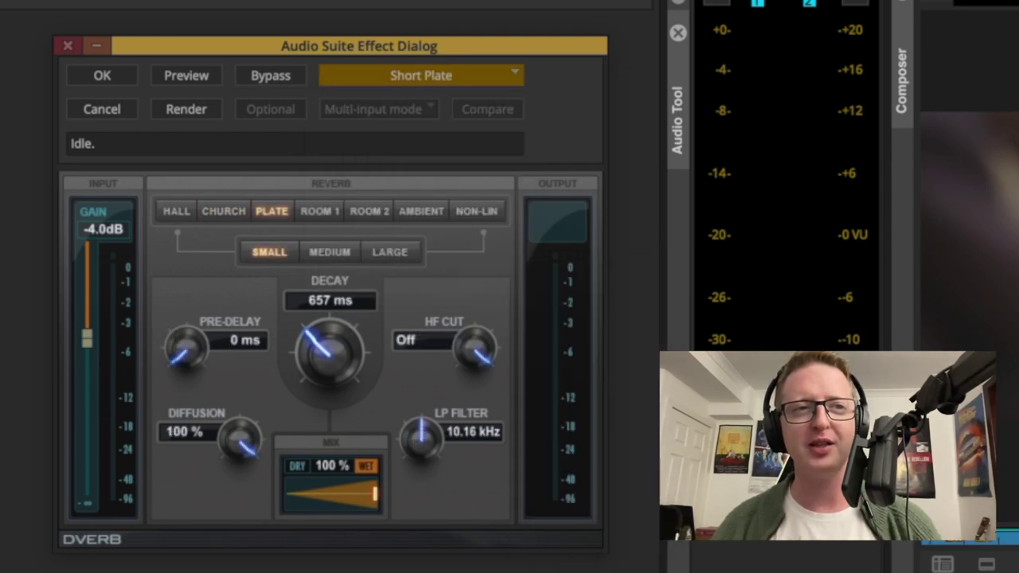
click(198, 81)
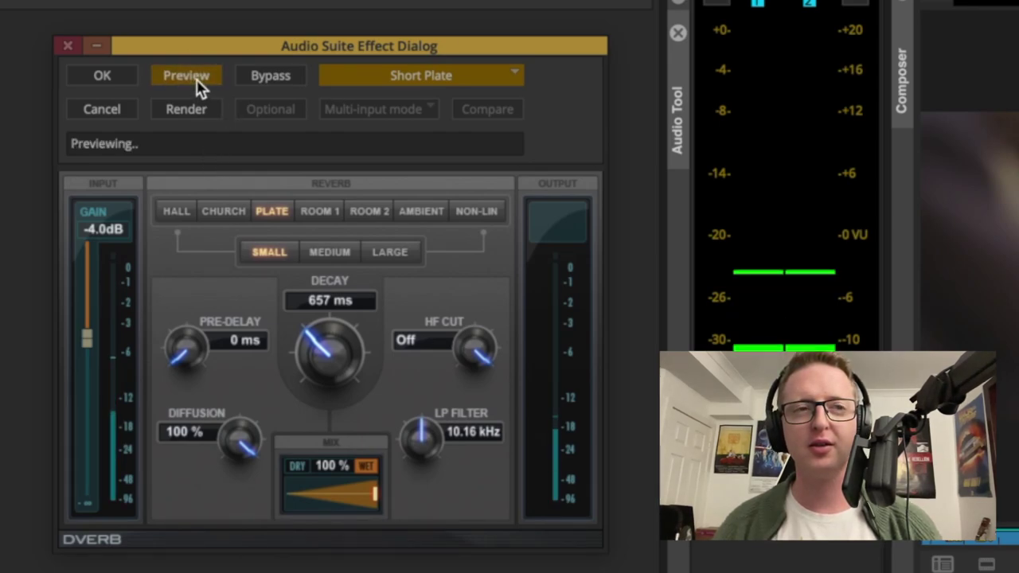
Load the Alien Talk 1 factory preset in the Sci-Fi plug-in, preview it, and accept the settings.
click(420, 74)
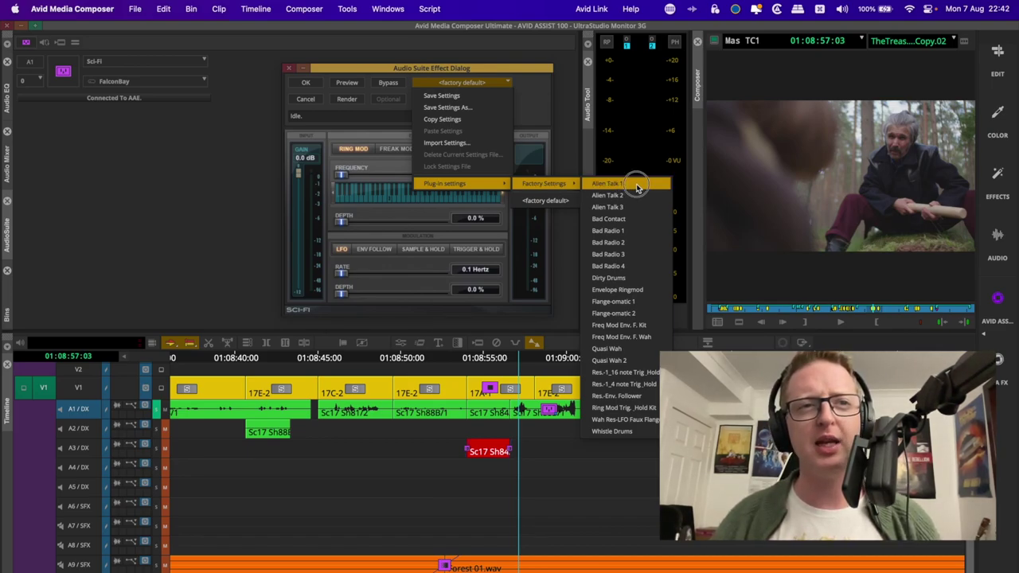
click(637, 186)
click(359, 85)
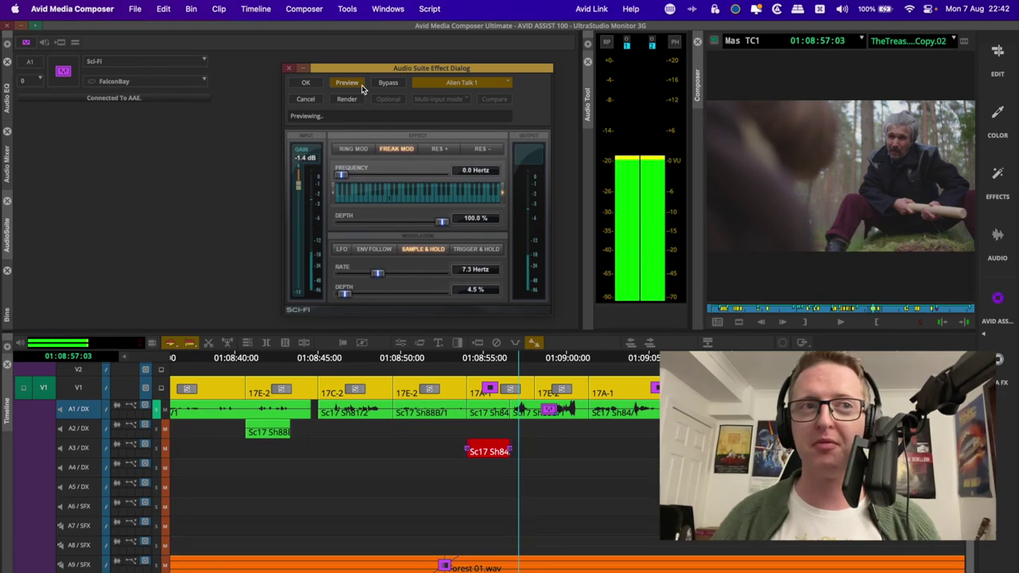
click(347, 86)
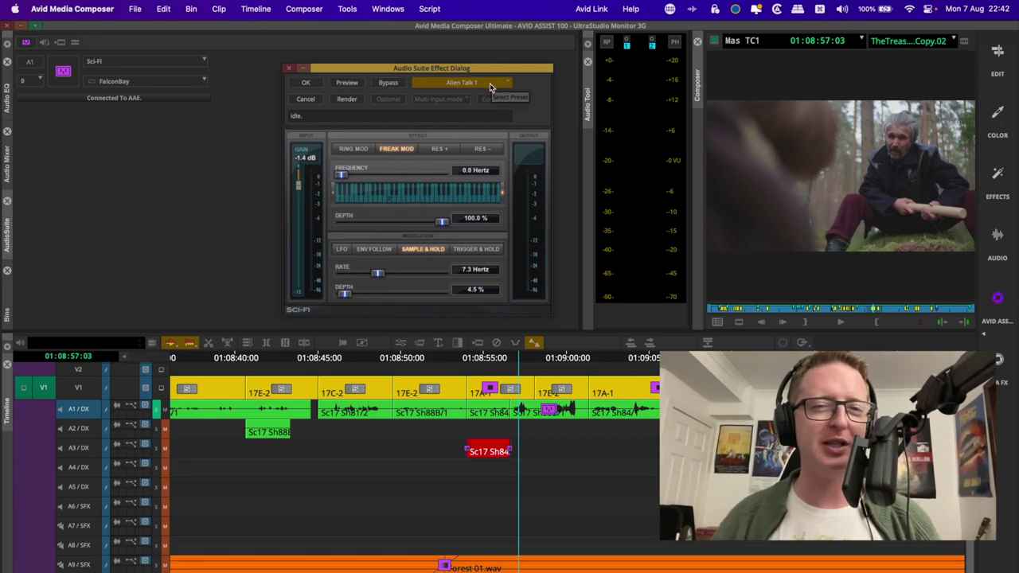
click(305, 82)
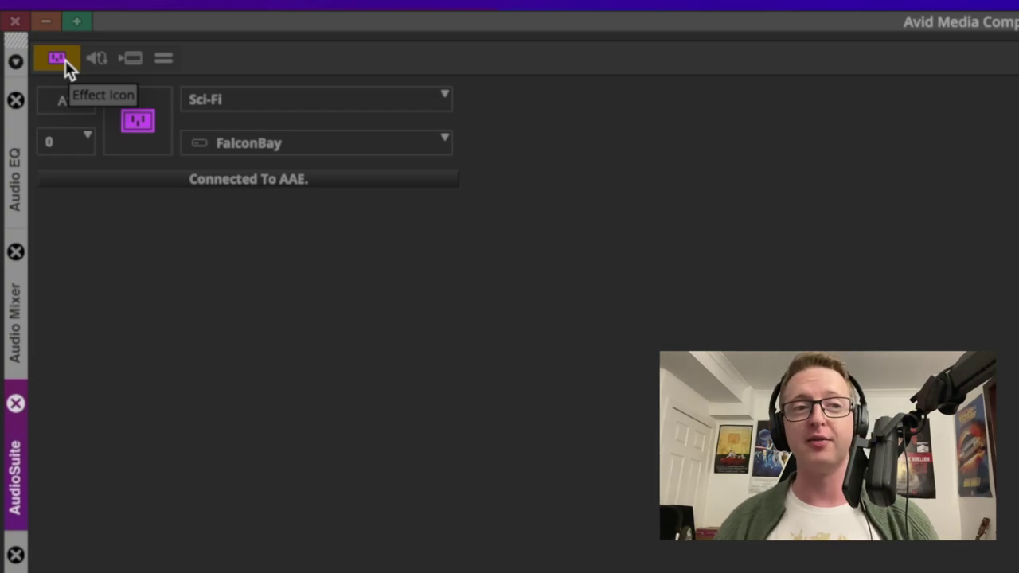
Apply the Sci-Fi effect from the AudioSuite window to the A1 dialogue clip around 01:08:59:13 in the timeline.
drag(60, 56, 434, 308)
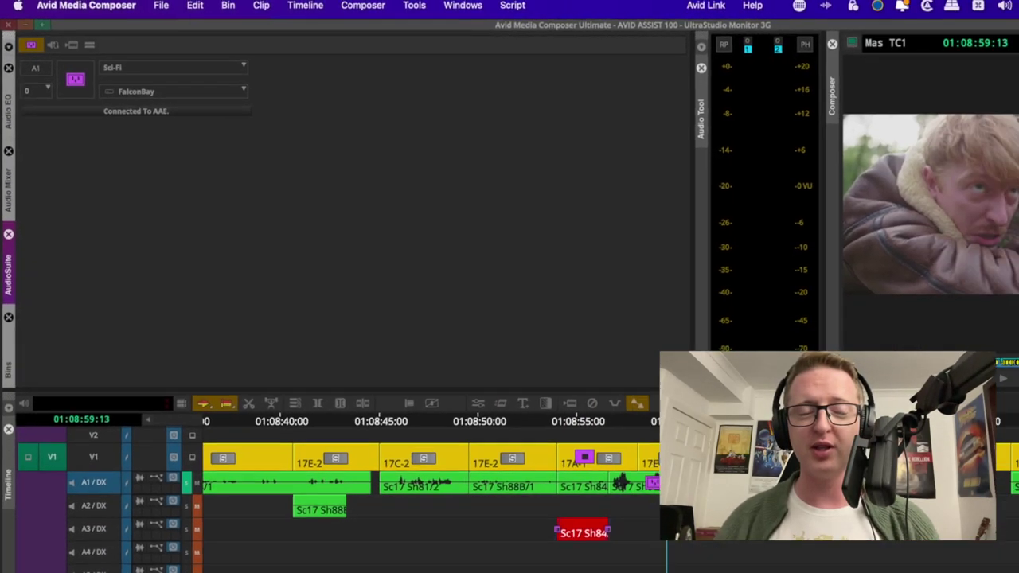
mouse_move(198, 156)
mouse_down()
mouse_move(608, 439)
mouse_move(649, 412)
mouse_up()
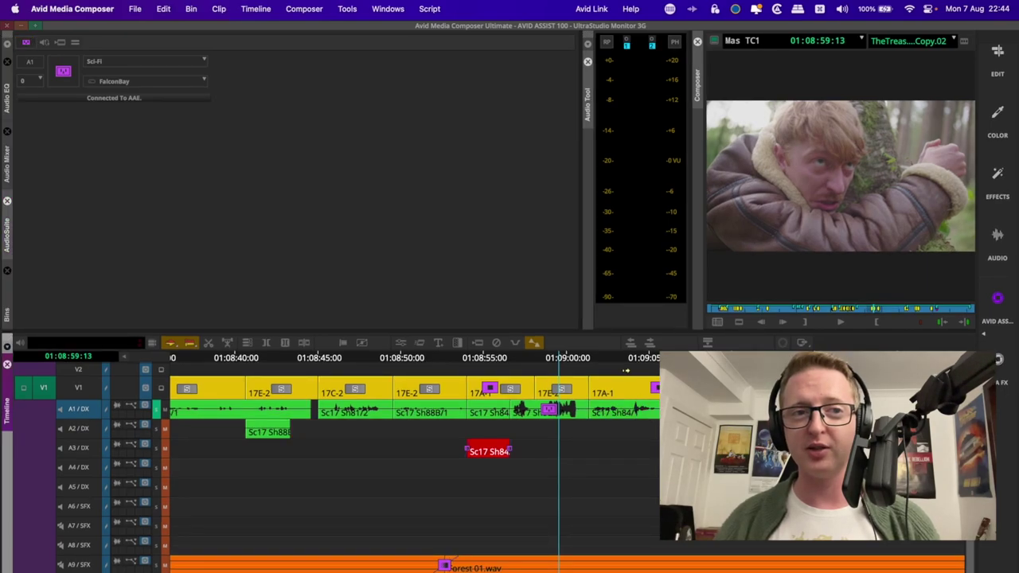
Render the AudioSuite effect on track A1 to the FalconBay drive using the Application processing option, and play the sequence.
click(638, 360)
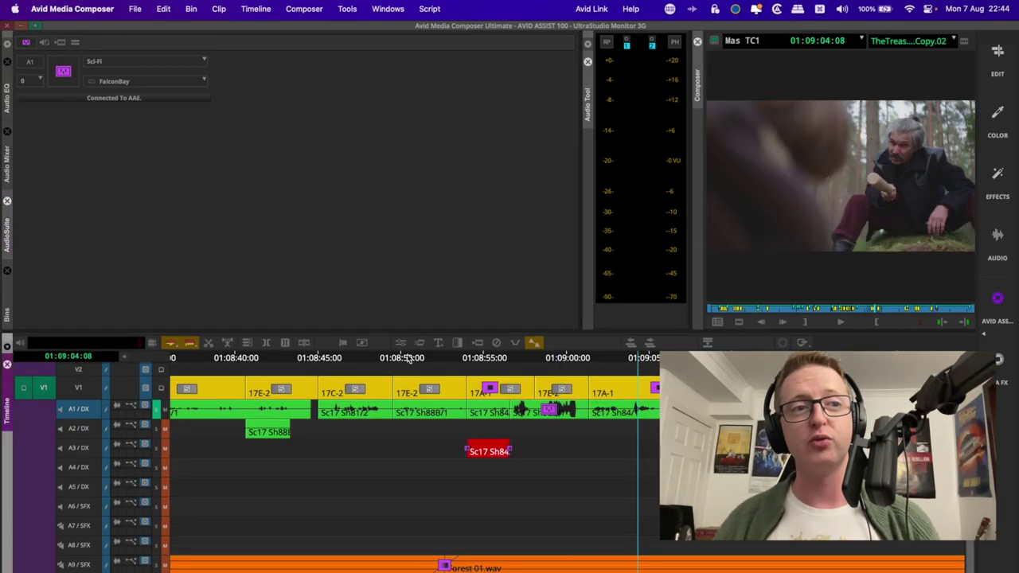
click(478, 345)
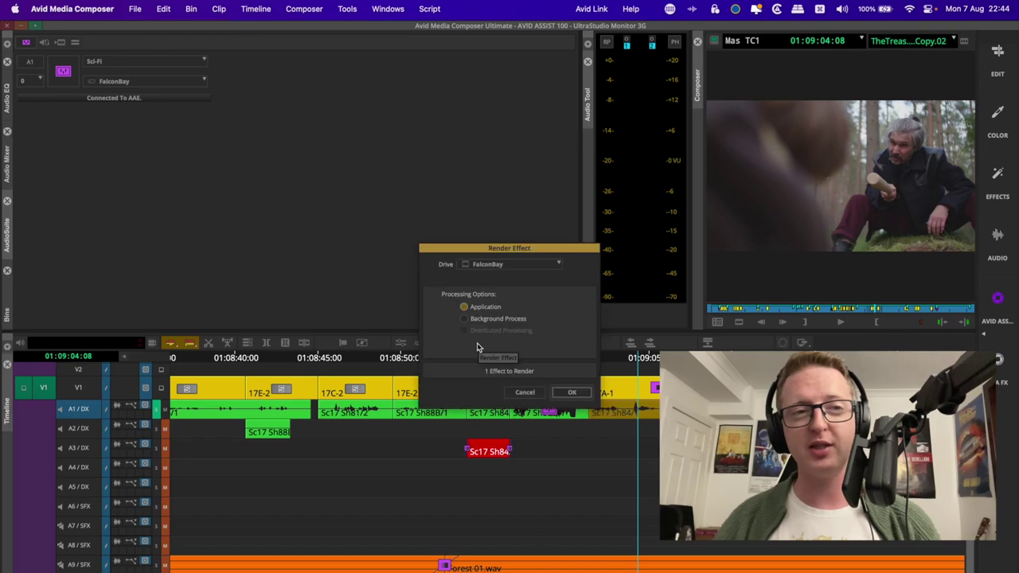
click(570, 391)
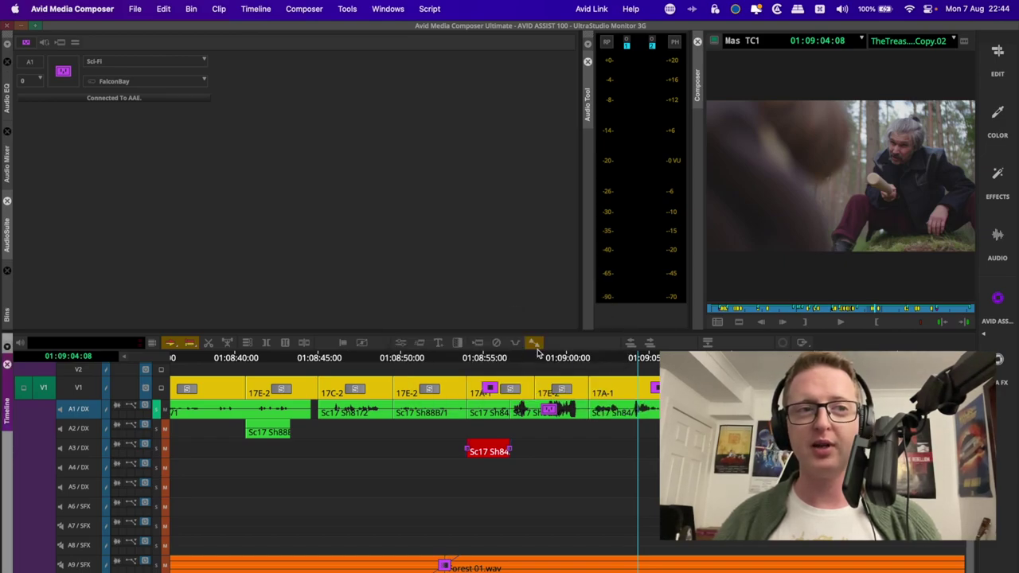
click(762, 207)
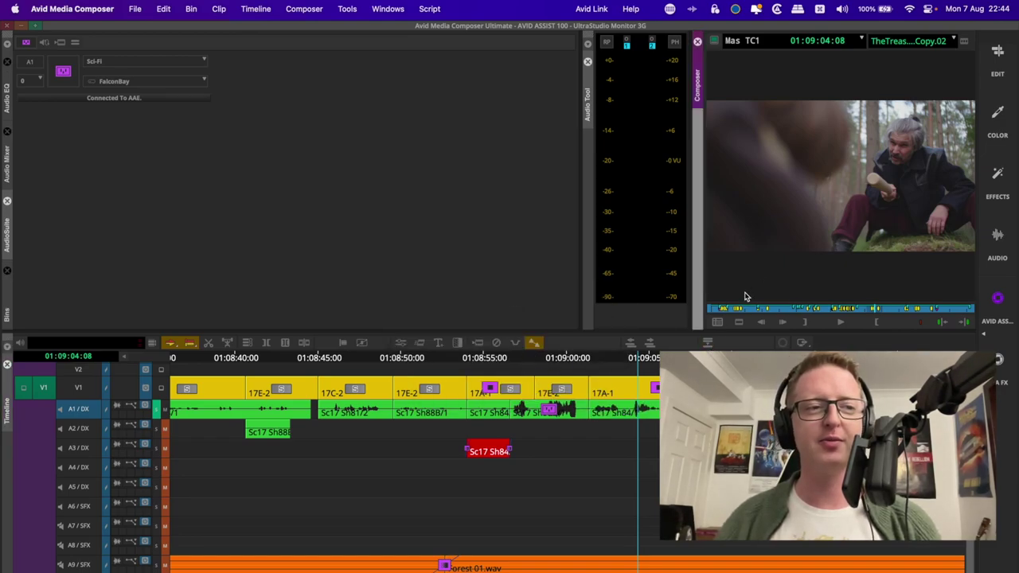
key(space)
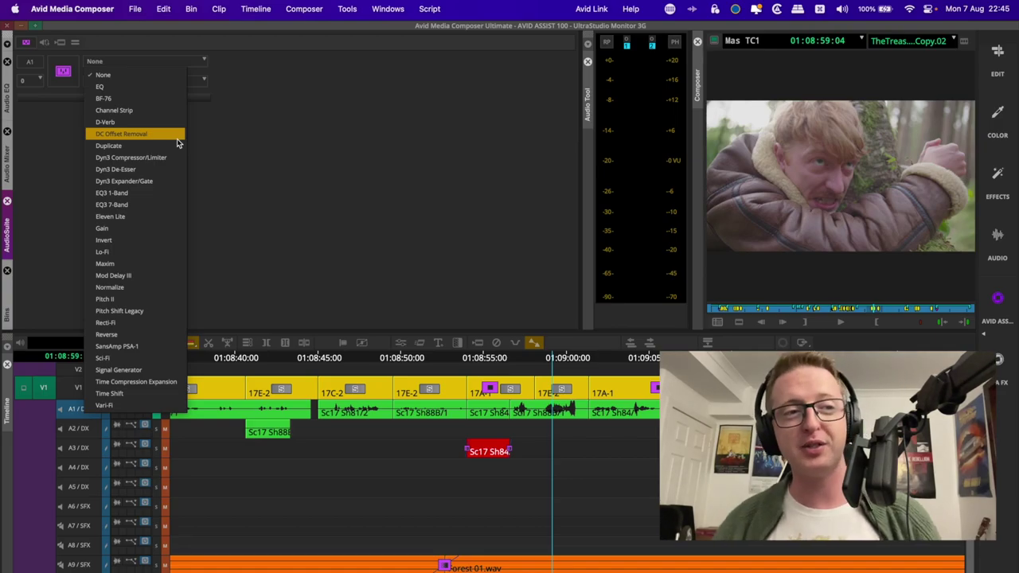
Choose the Time Compression Expansion plug-in for the A1 clip, set its ratio to 0.515:1, render it and accept the settings.
click(145, 383)
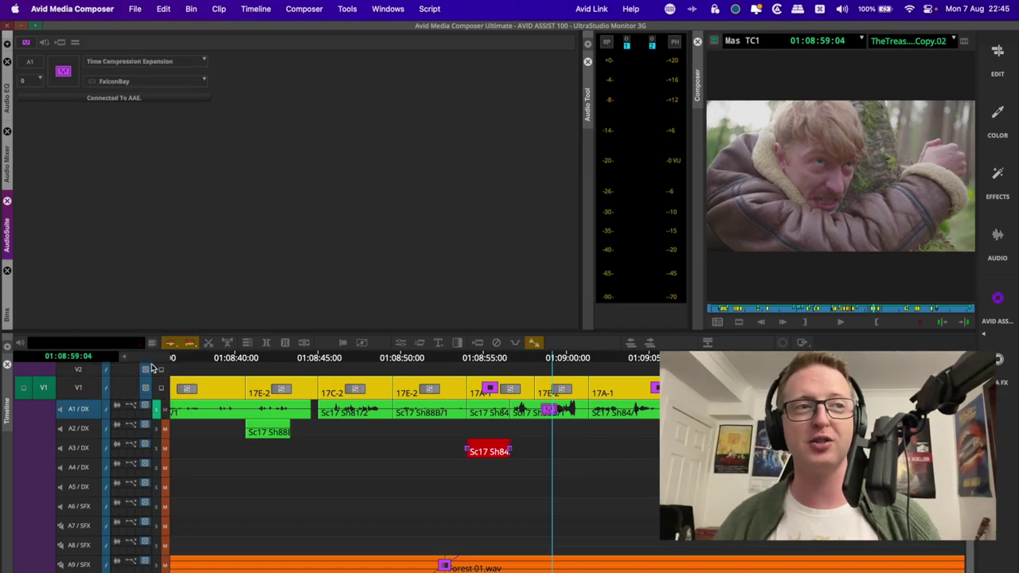
click(63, 71)
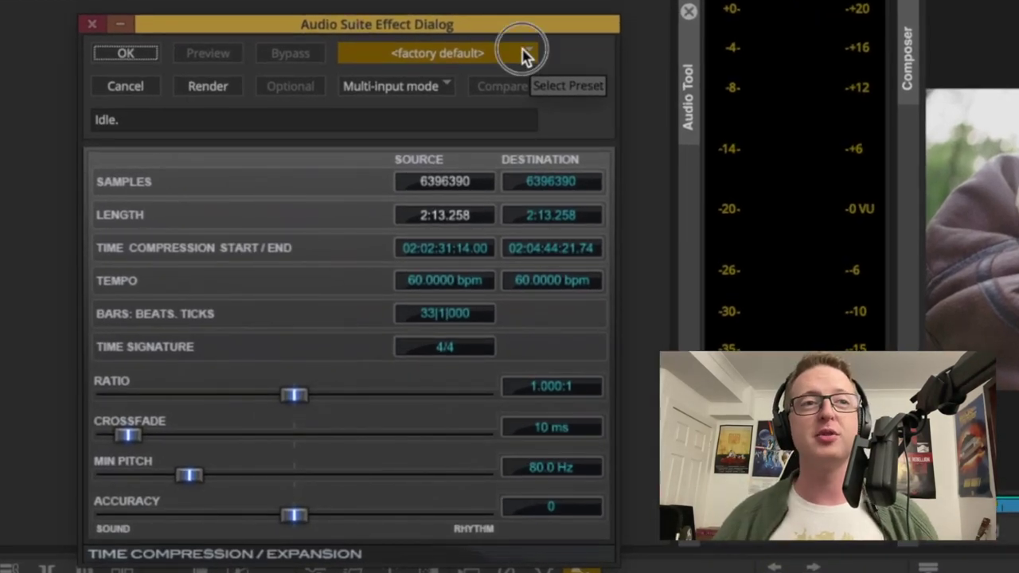
click(293, 396)
drag(293, 398, 204, 410)
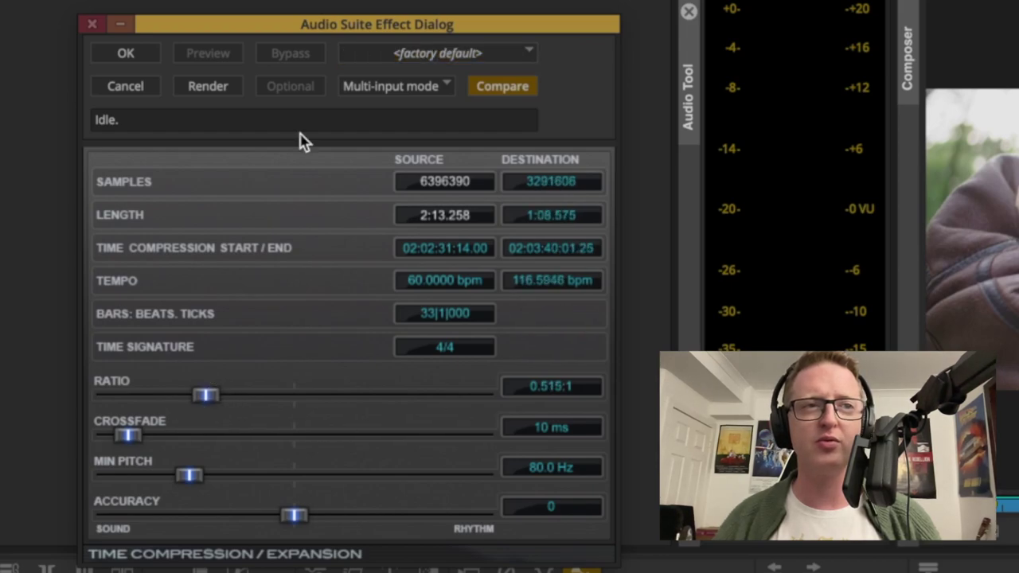
click(206, 89)
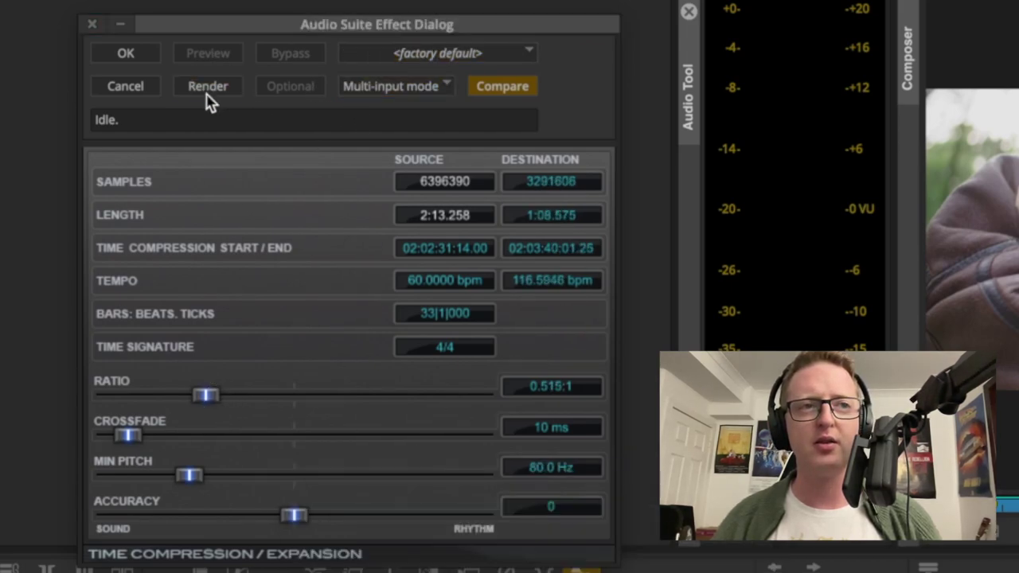
click(146, 60)
Play back the time-compressed A1 clip from its beginning in the timeline.
key(space)
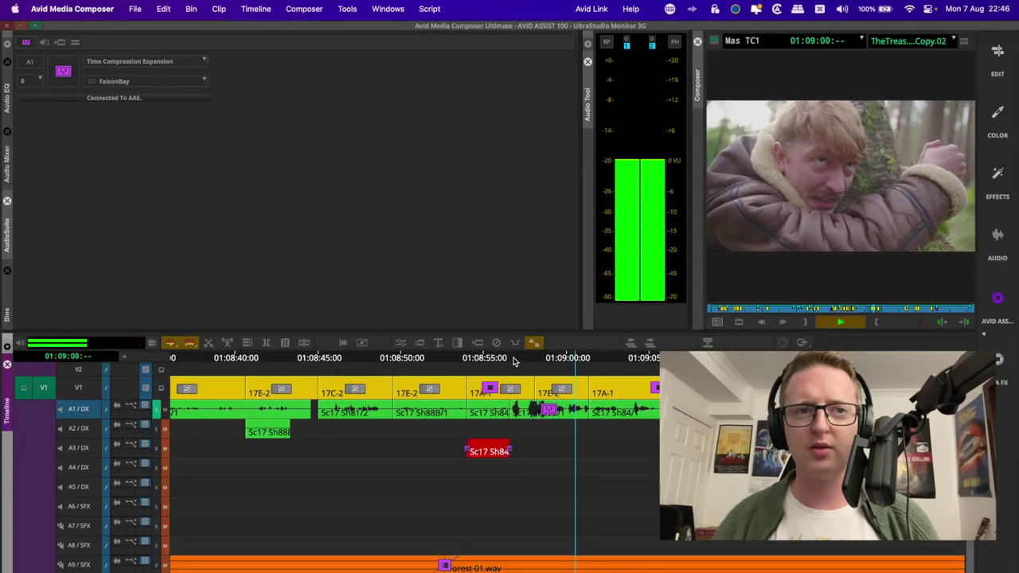
click(512, 359)
key(space)
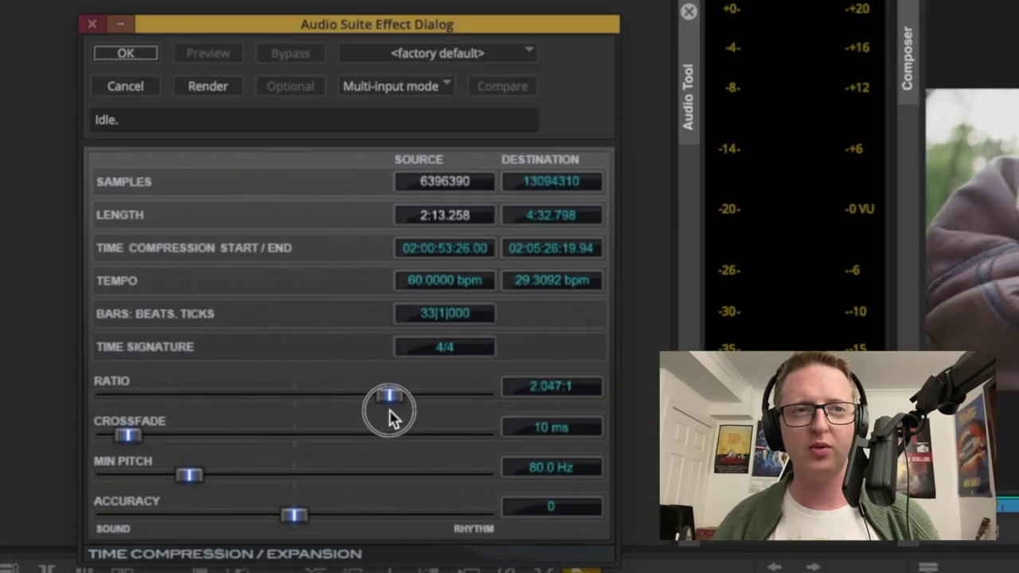
Set the Time Compression Expansion ratio to 2.011:1 for the A1 clip, render it and accept the settings.
drag(388, 422, 387, 417)
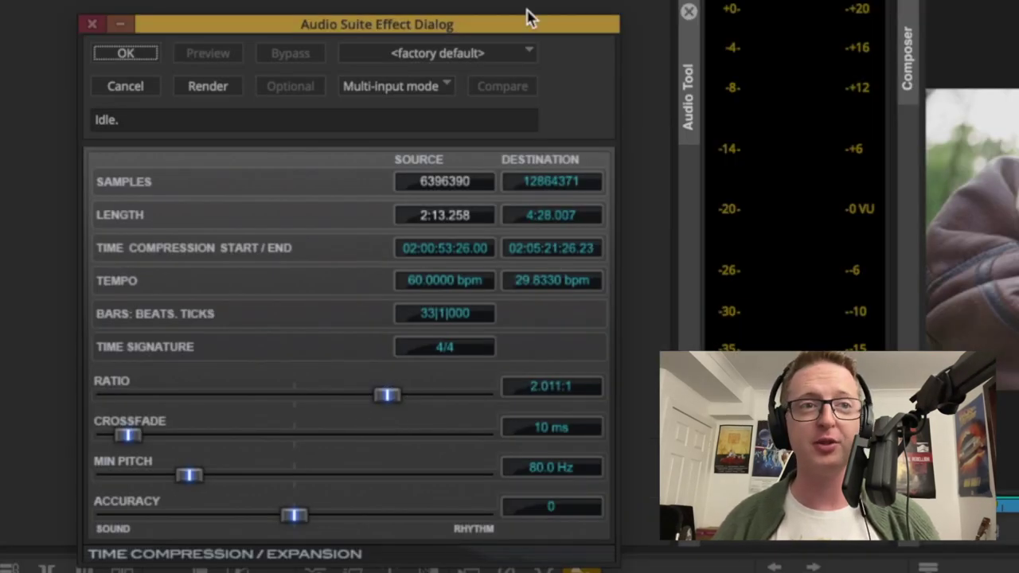
click(199, 88)
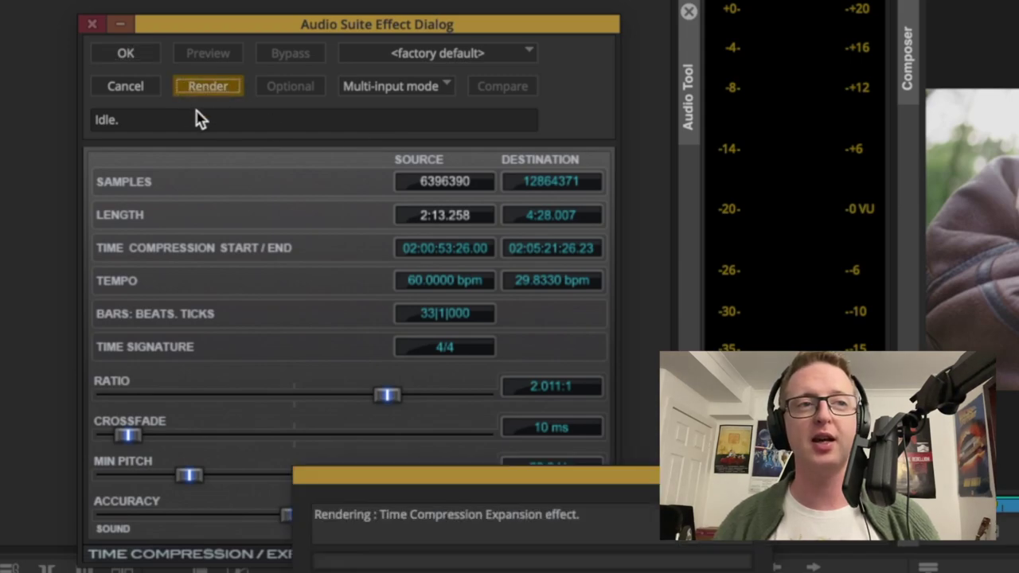
click(126, 54)
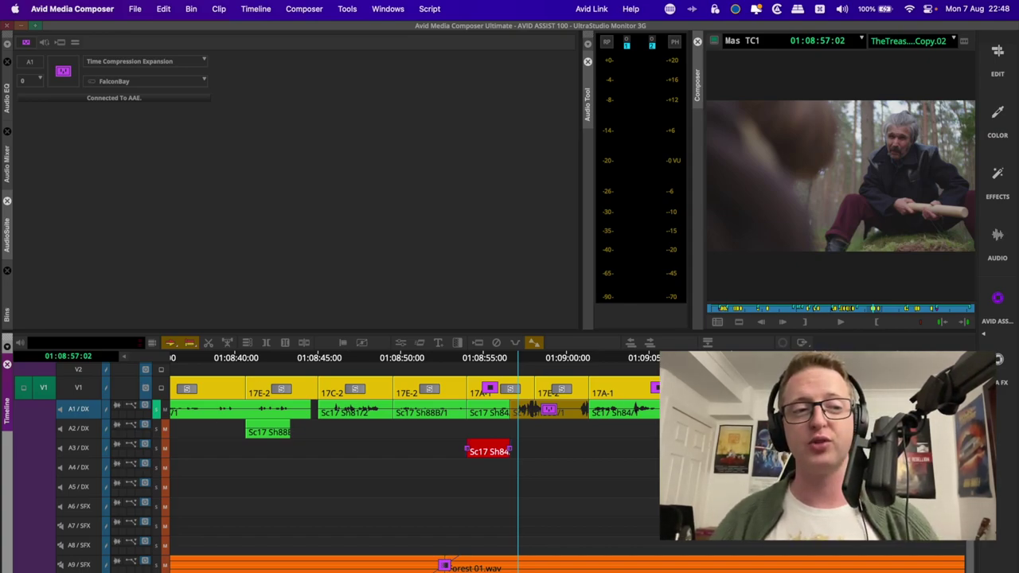
Move the playhead to the very start of the sequence at 00:59:30:00.
click(912, 224)
key(super+slash)
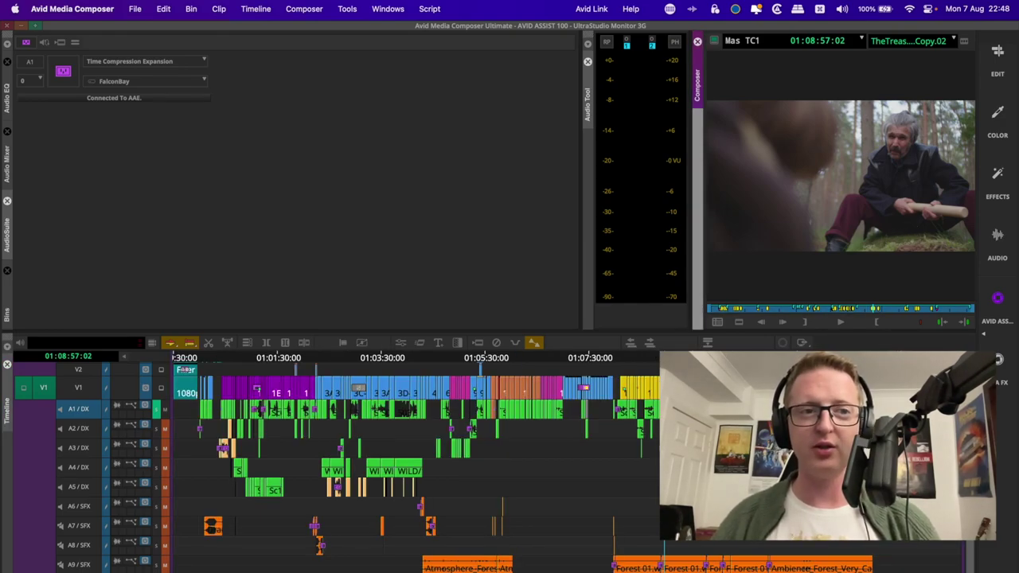
click(114, 482)
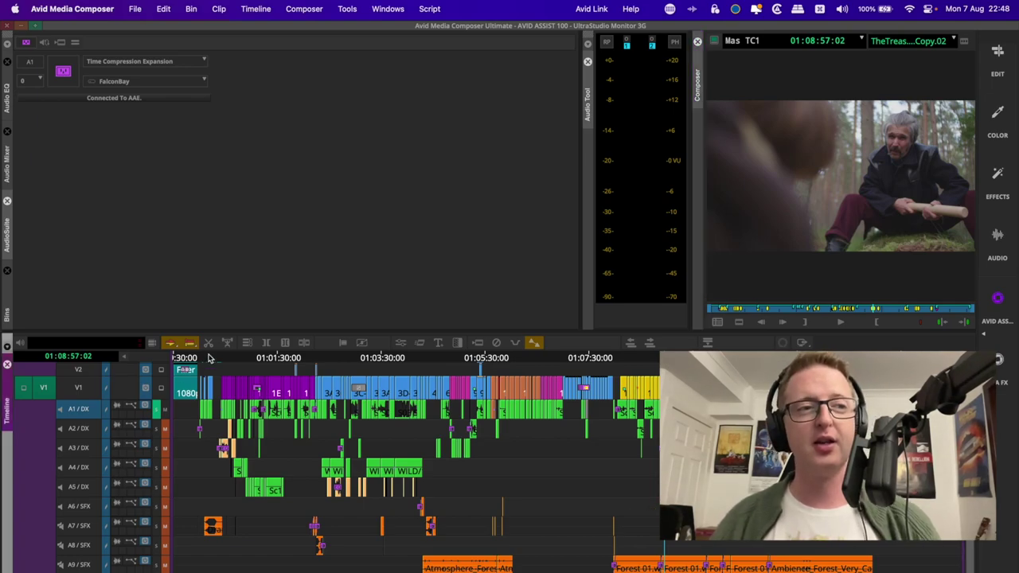
key(Home)
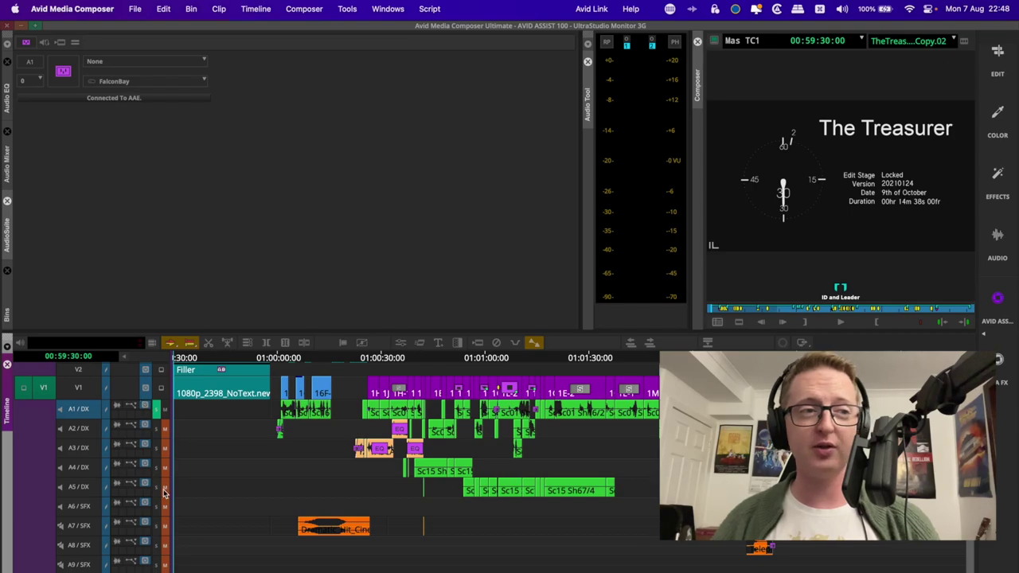
Open the Audio Track Effect Tool and add the Mono->Stereo D-Verb reverb to insert a of track A1, using the Large Church preset.
click(79, 470)
click(347, 9)
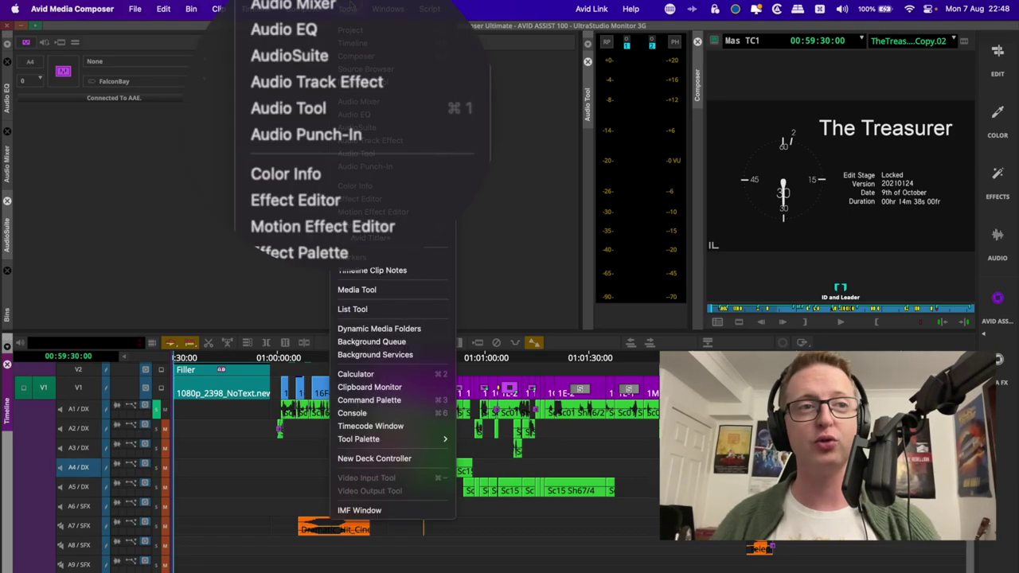
click(361, 85)
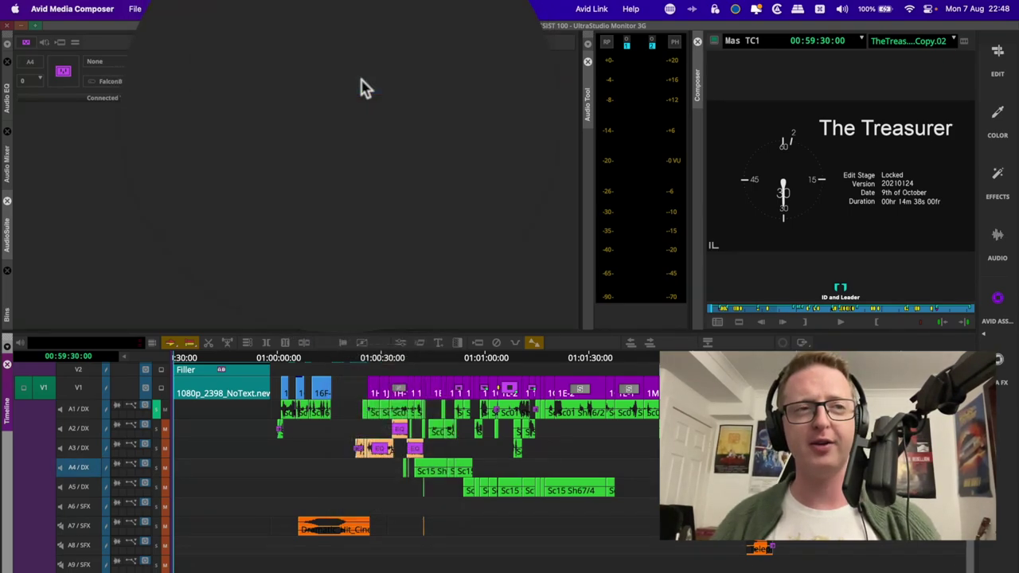
click(606, 329)
mouse_move(606, 387)
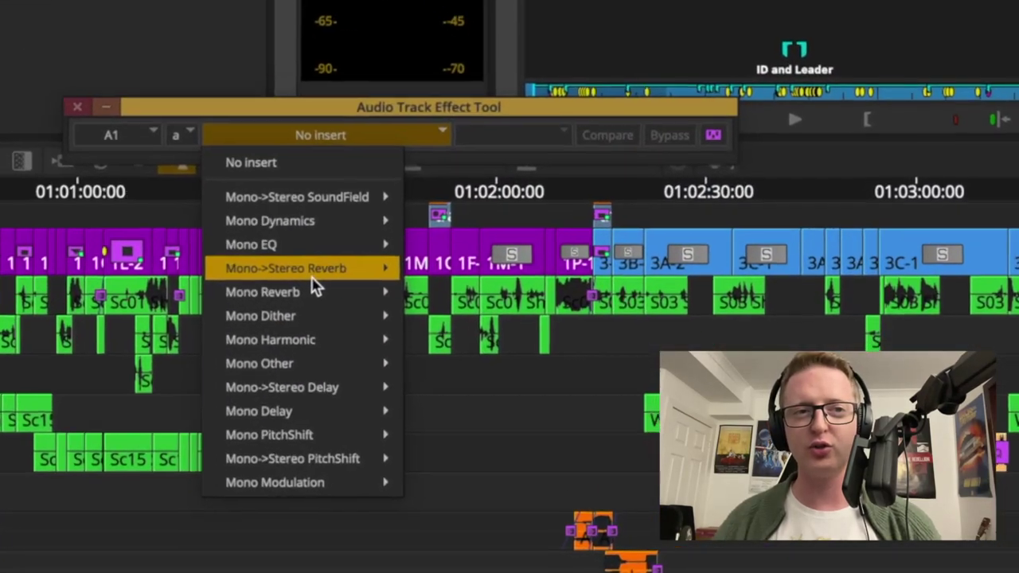
mouse_move(454, 331)
click(449, 255)
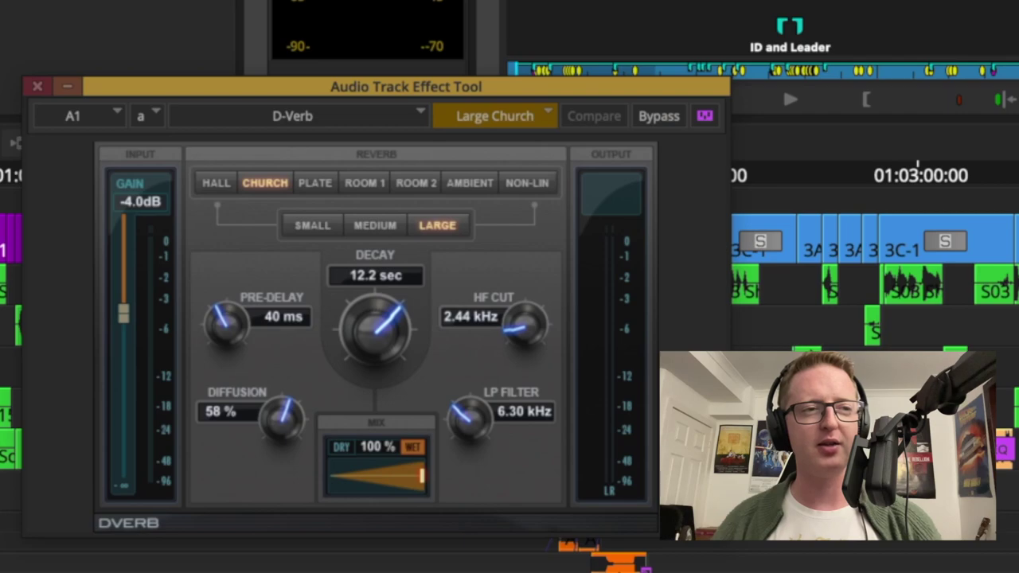
Keep A1 as the track for the D-Verb insert and close the Audio Track Effect Tool.
click(118, 121)
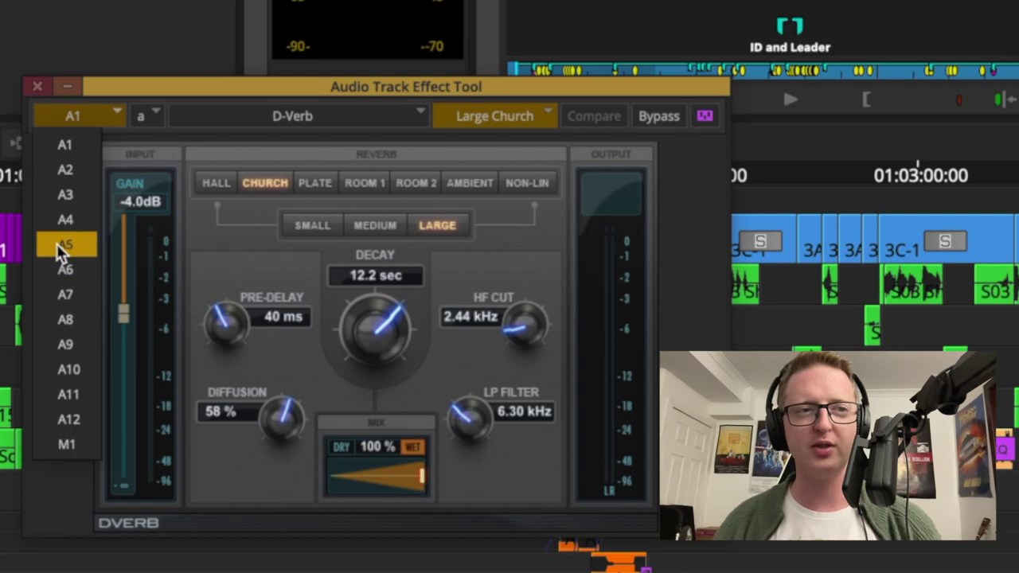
click(72, 146)
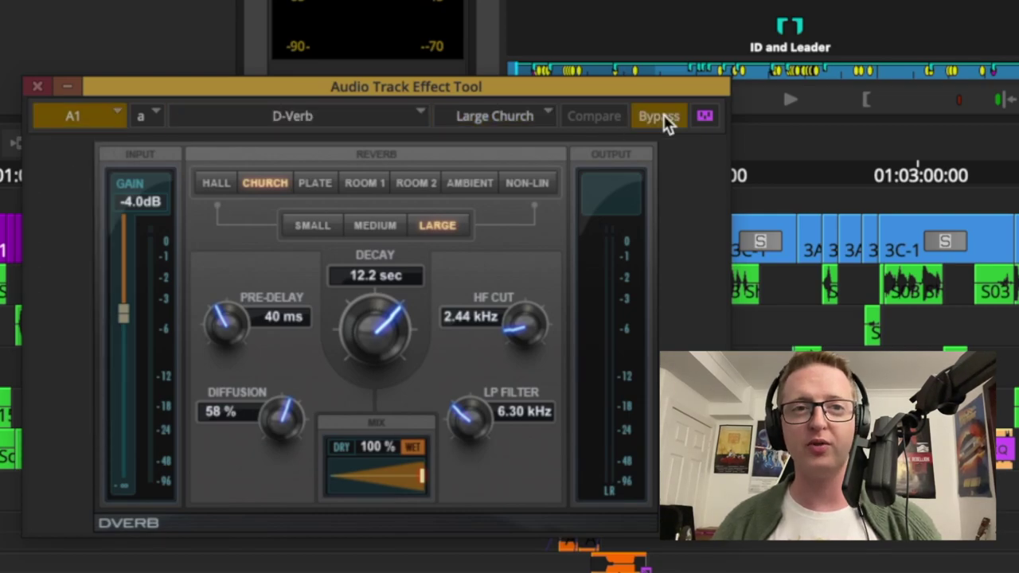
click(38, 86)
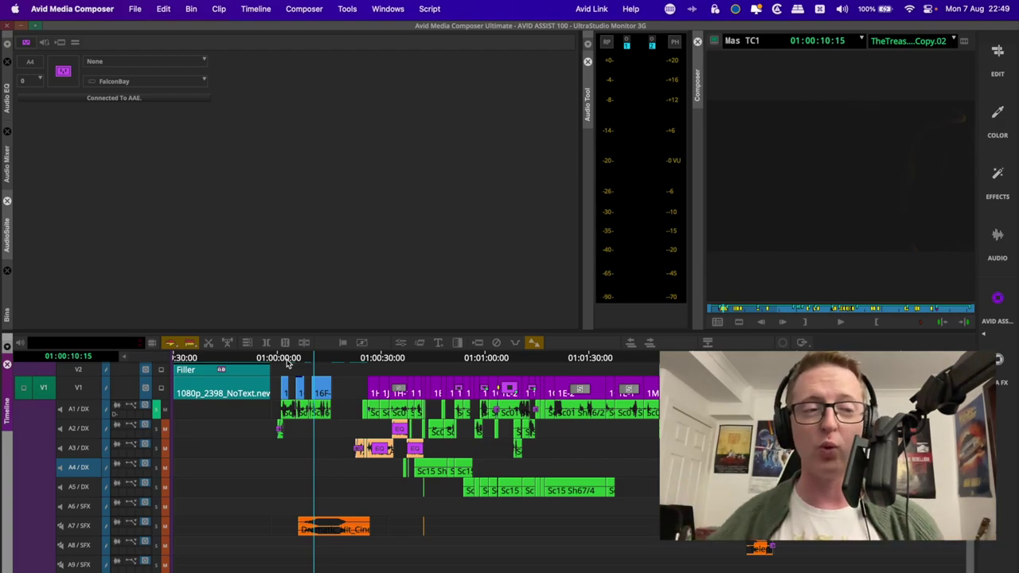
Play the A1 dialogue from about 01:00:10:15 with the D-Verb track effect, and return to the start of the sequence.
key(space)
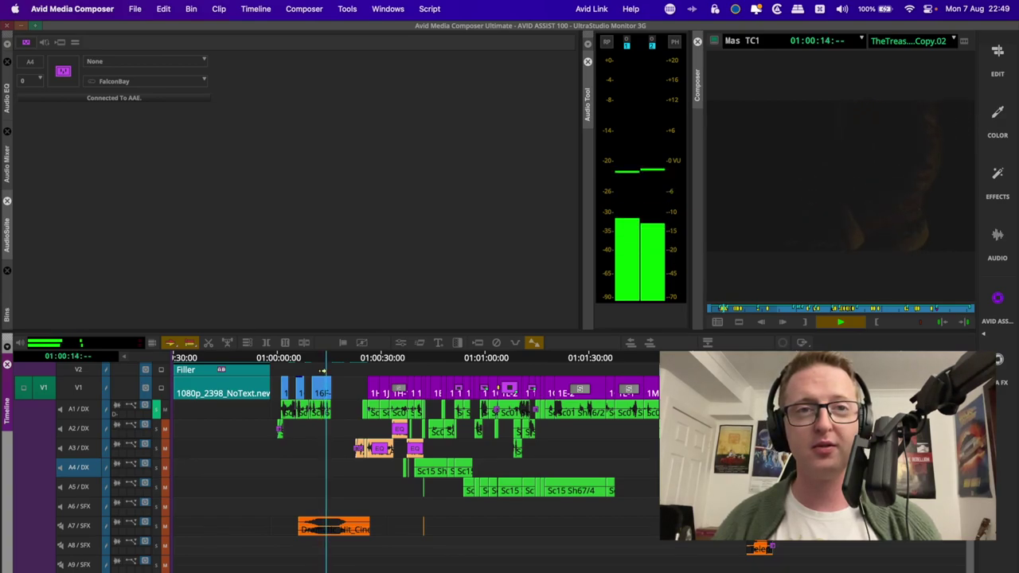
key(space)
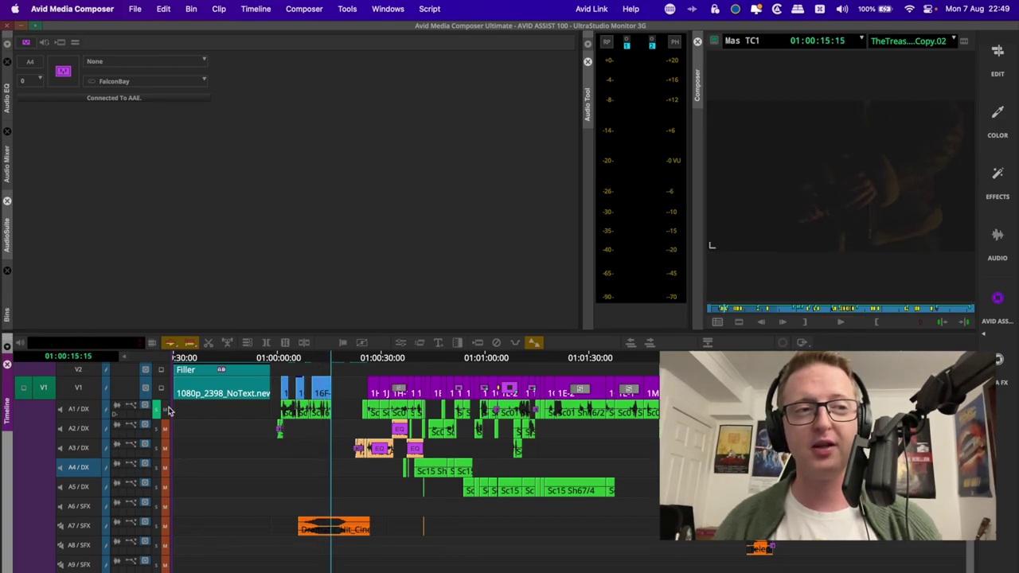
key(Home)
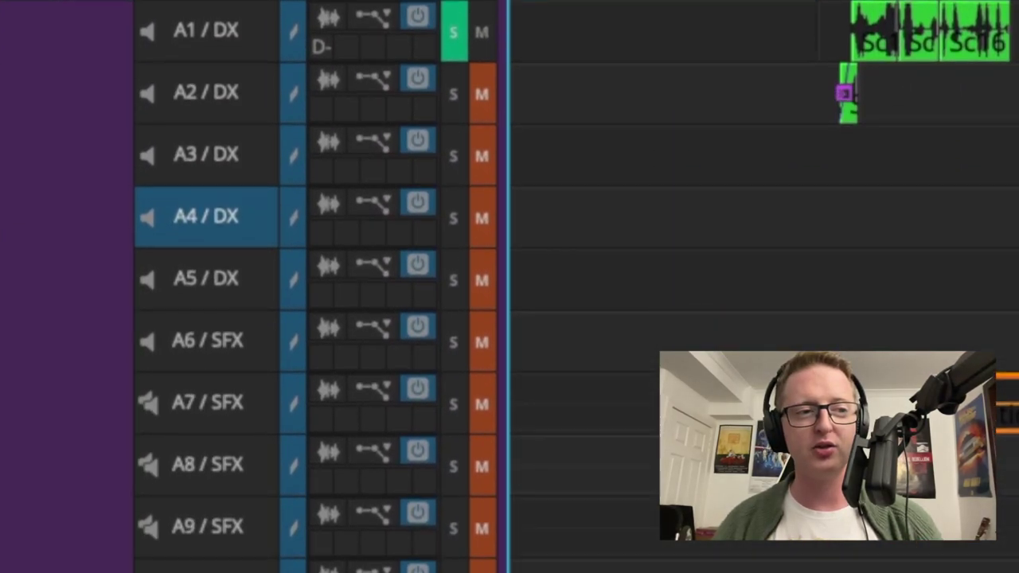
Hide the timeline's Track Control Panel and show it again.
click(26, 562)
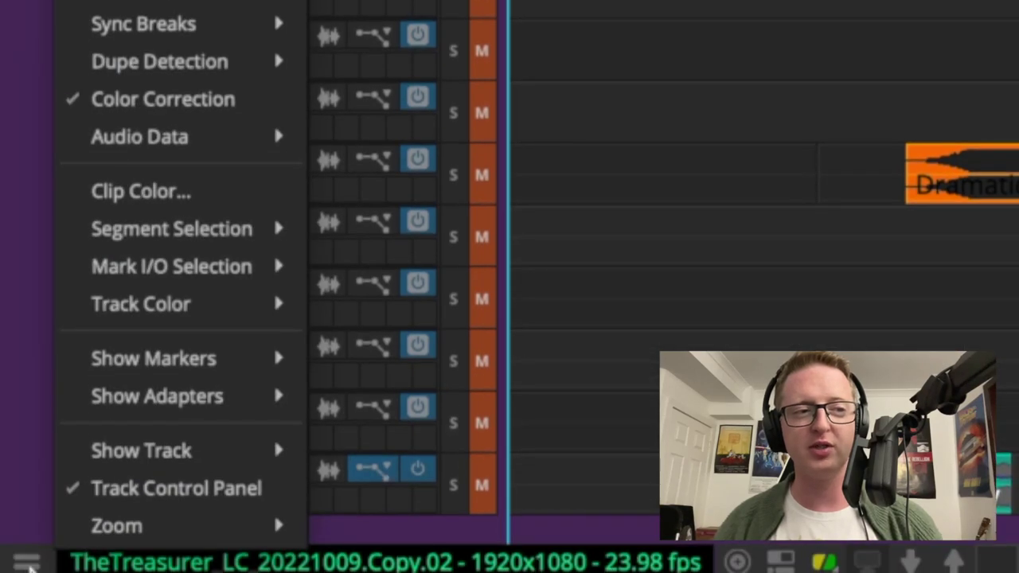
click(195, 494)
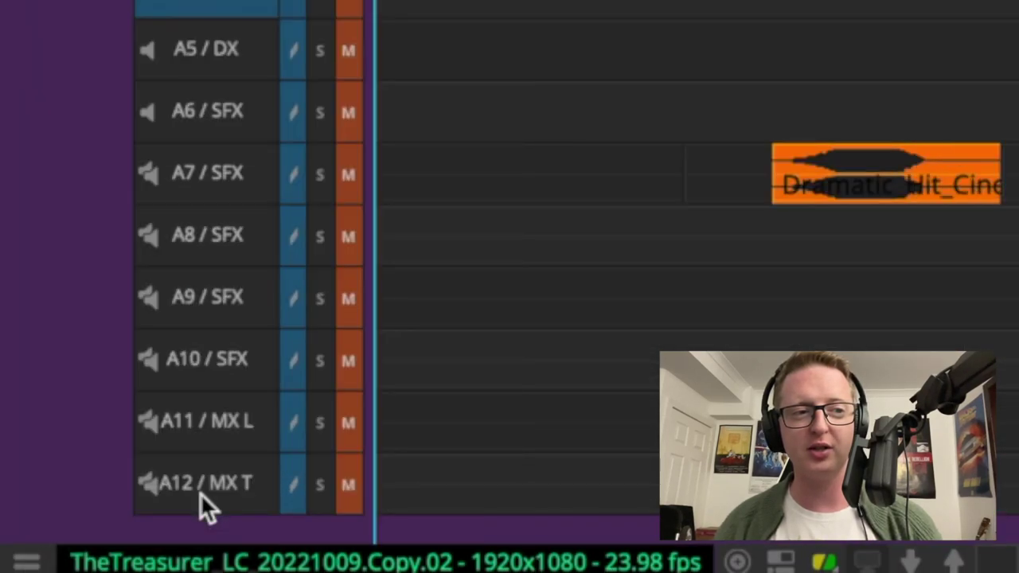
click(26, 562)
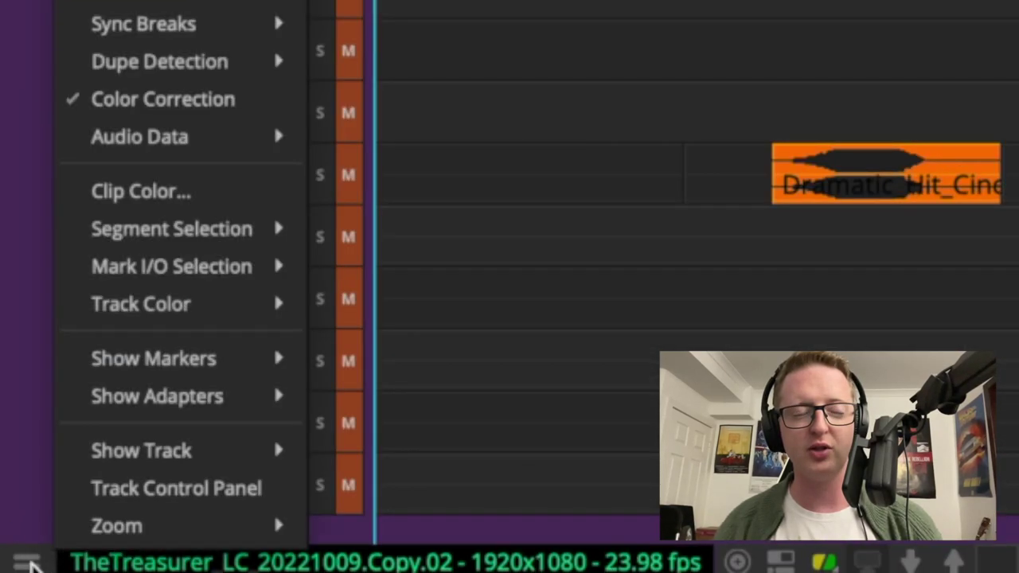
click(198, 486)
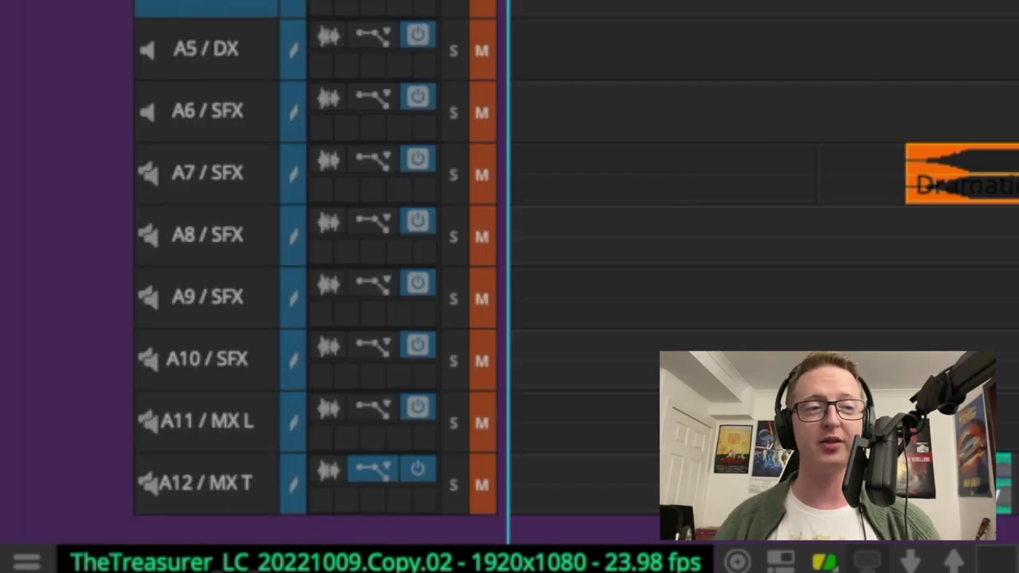
Open the Audio Track Effect Tool from the track insert slots of A2 and A10, closing it each time without adding an effect.
click(478, 529)
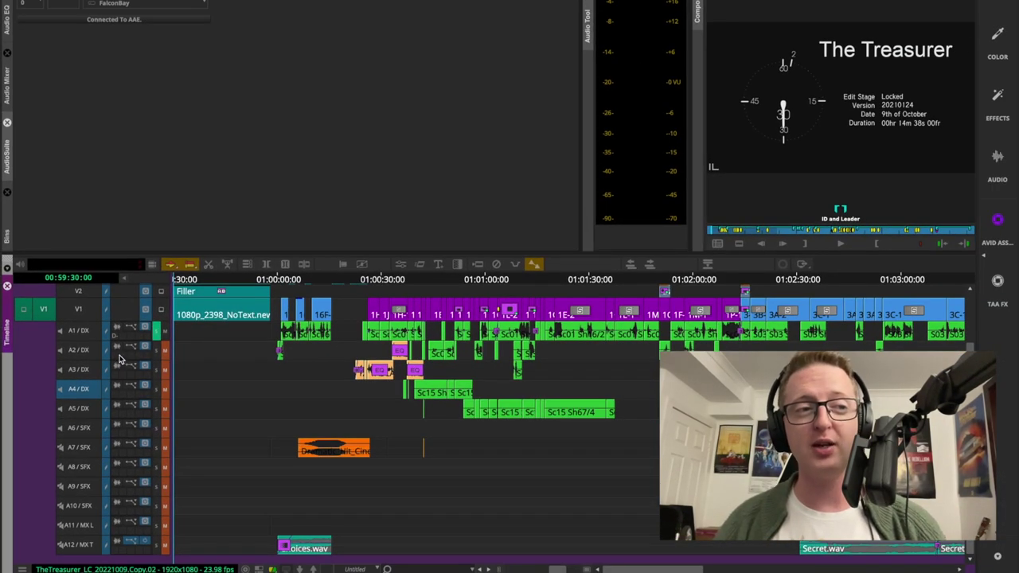
click(117, 357)
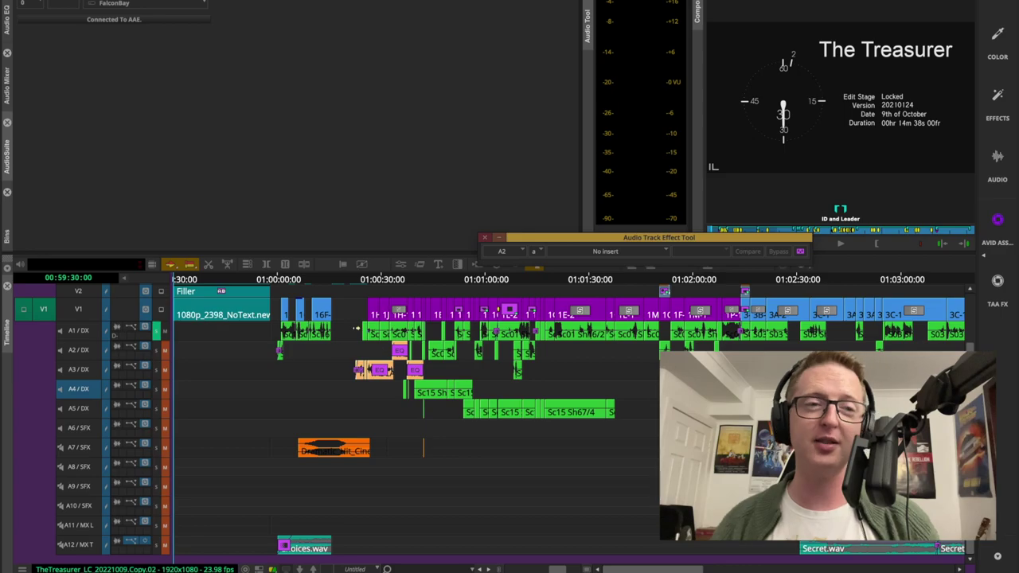
click(483, 239)
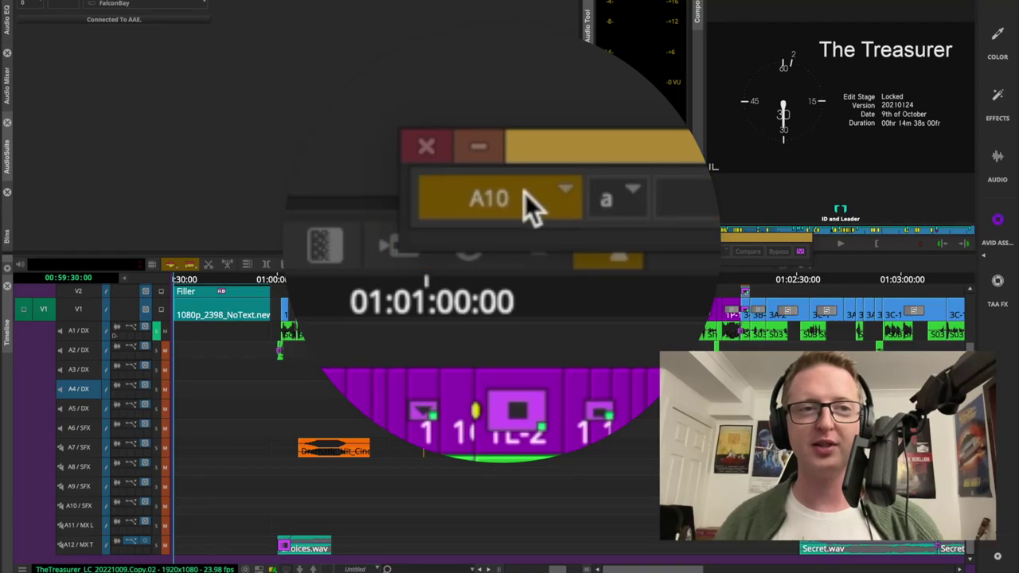
click(685, 199)
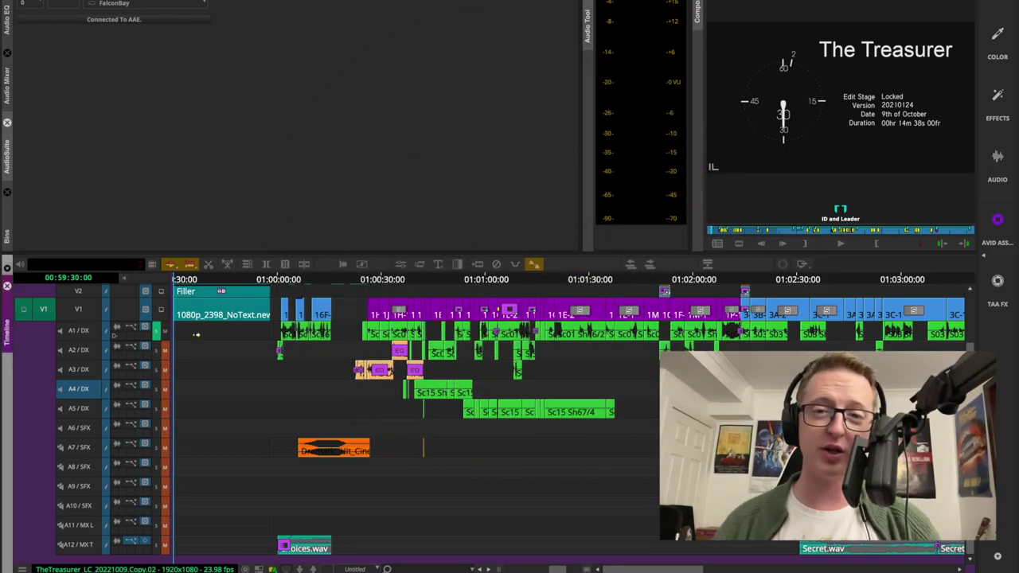
Remove the D-Verb track effect from A1 by setting its insert to No insert.
click(115, 337)
click(737, 274)
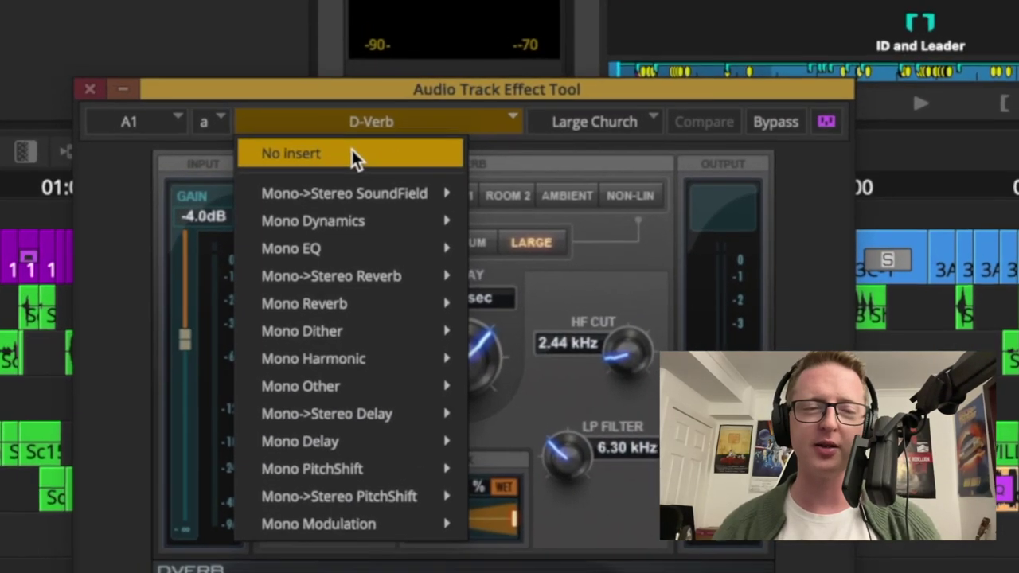
click(327, 150)
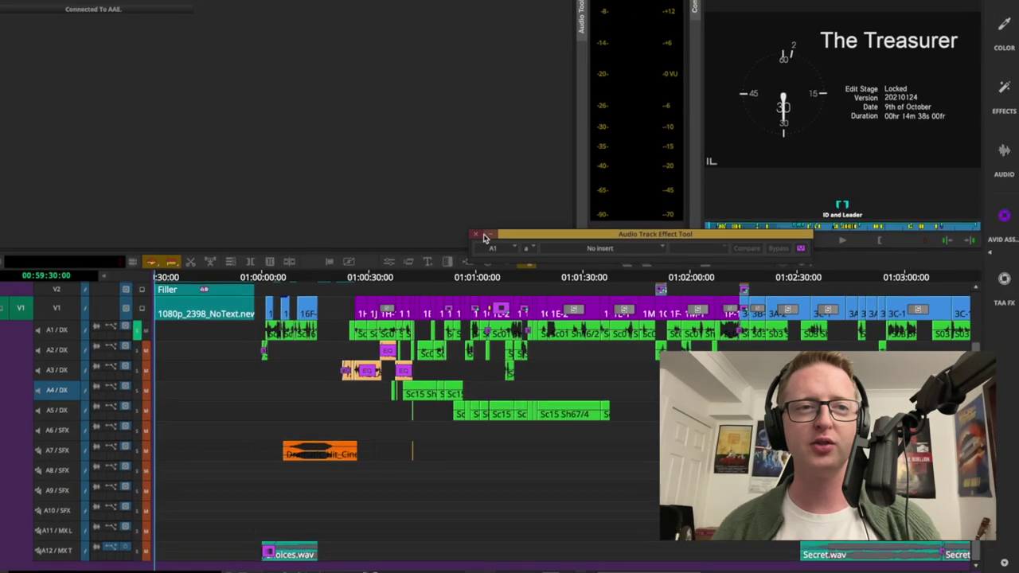
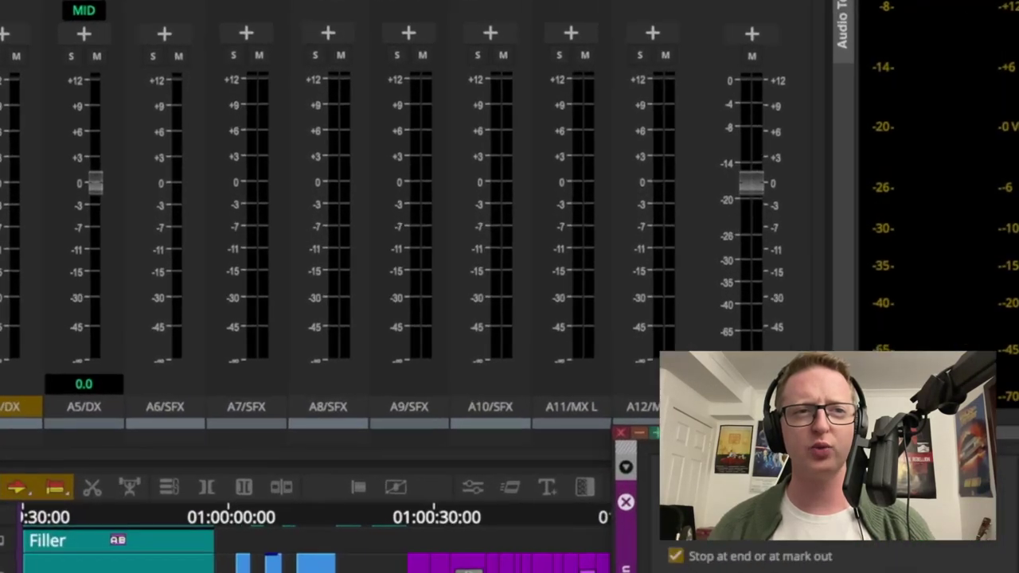
Place the Punch-in tool over the Audio Mixer and set its input source to MacBook Pro Microphone.
drag(577, 318, 317, 143)
drag(301, 66, 288, 40)
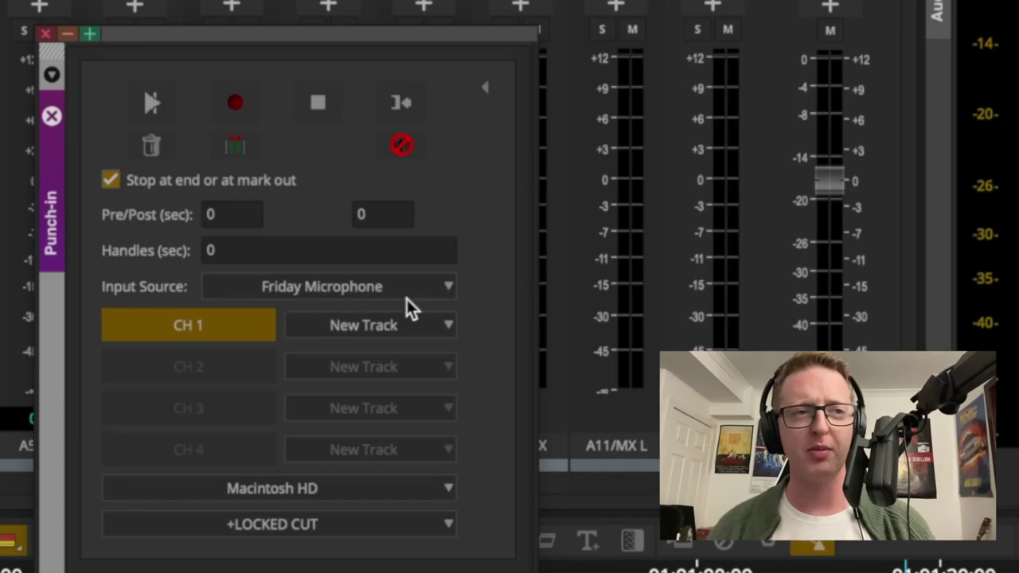
click(443, 289)
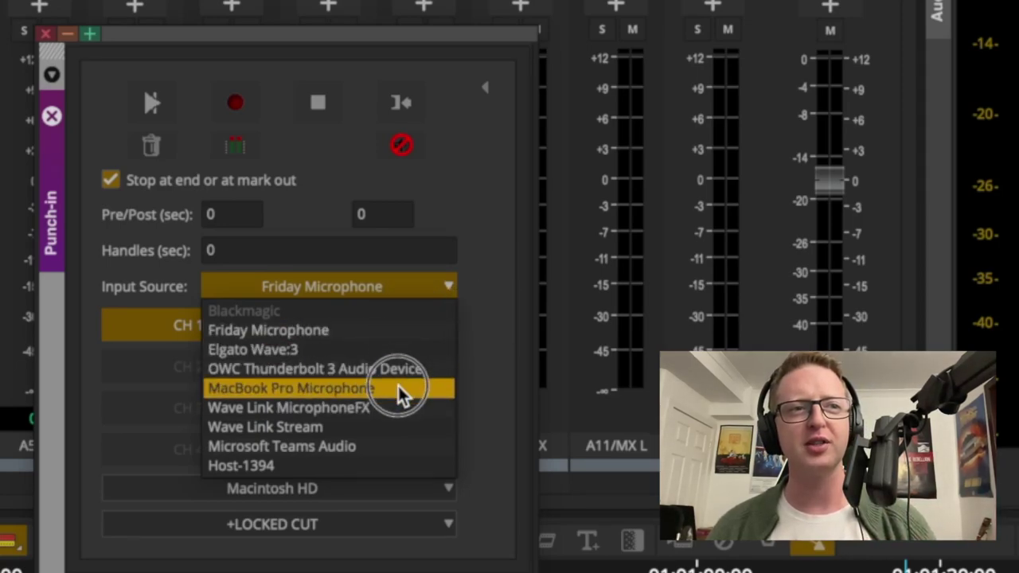
click(339, 390)
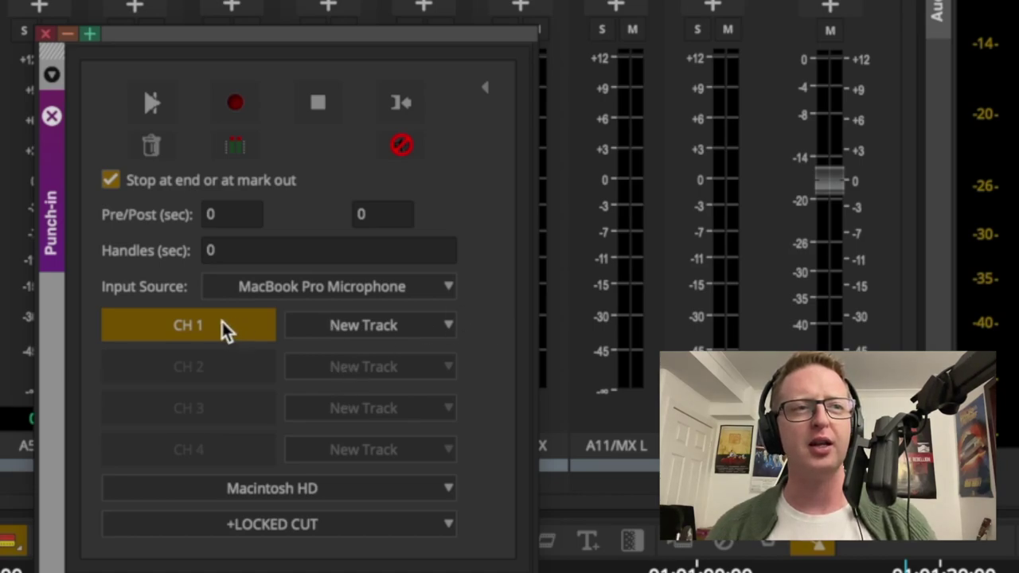
Set the Punch-in recording drive to FalconBay, keeping New Track for CH 1 and +LOCKED CUT as the target bin.
click(434, 333)
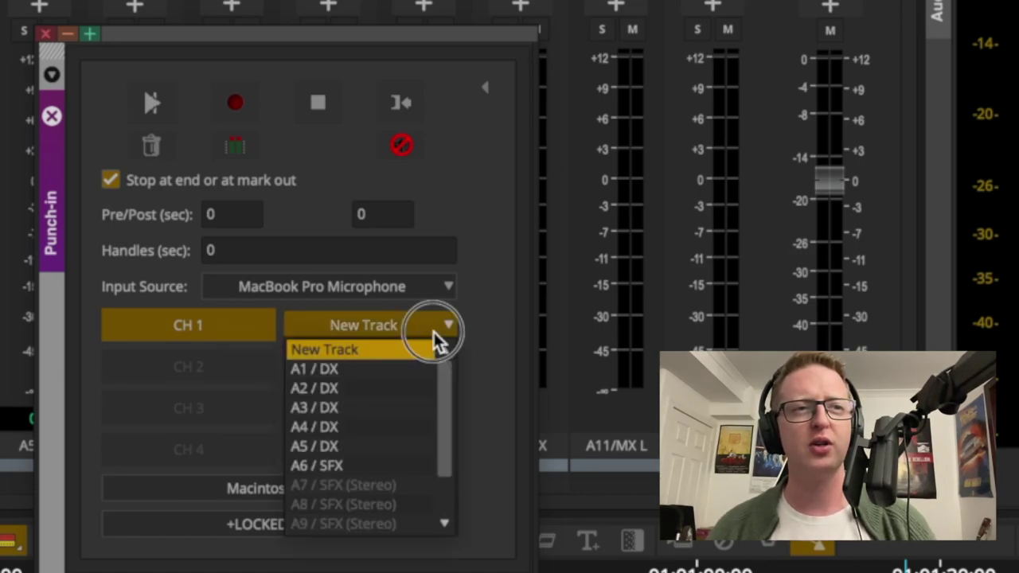
click(492, 326)
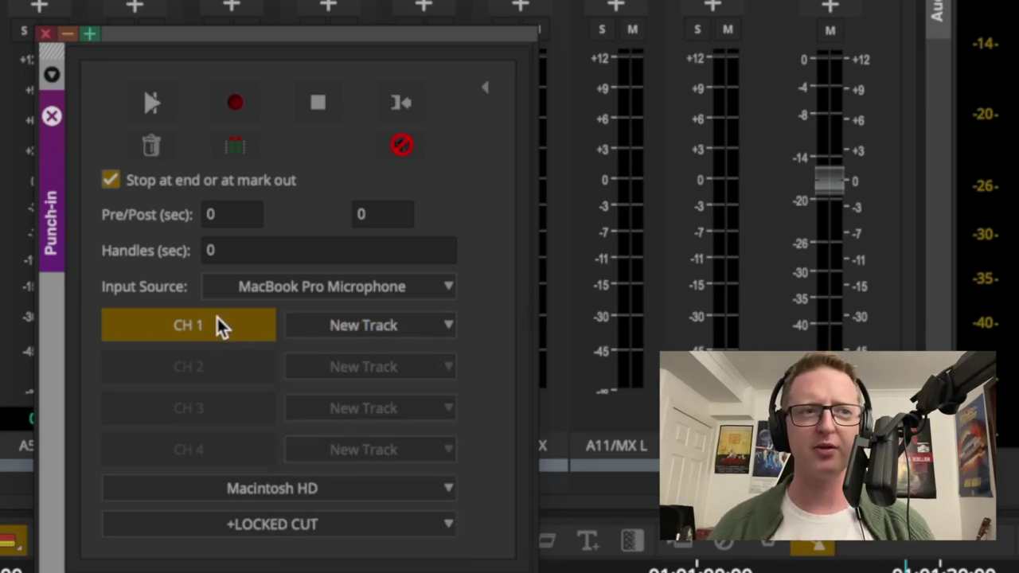
click(392, 490)
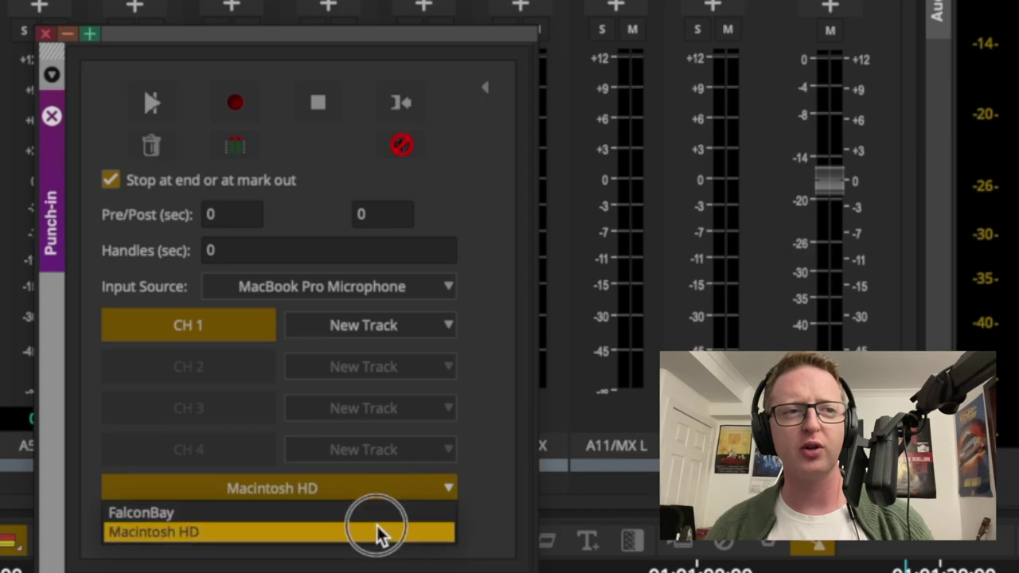
click(387, 514)
click(366, 526)
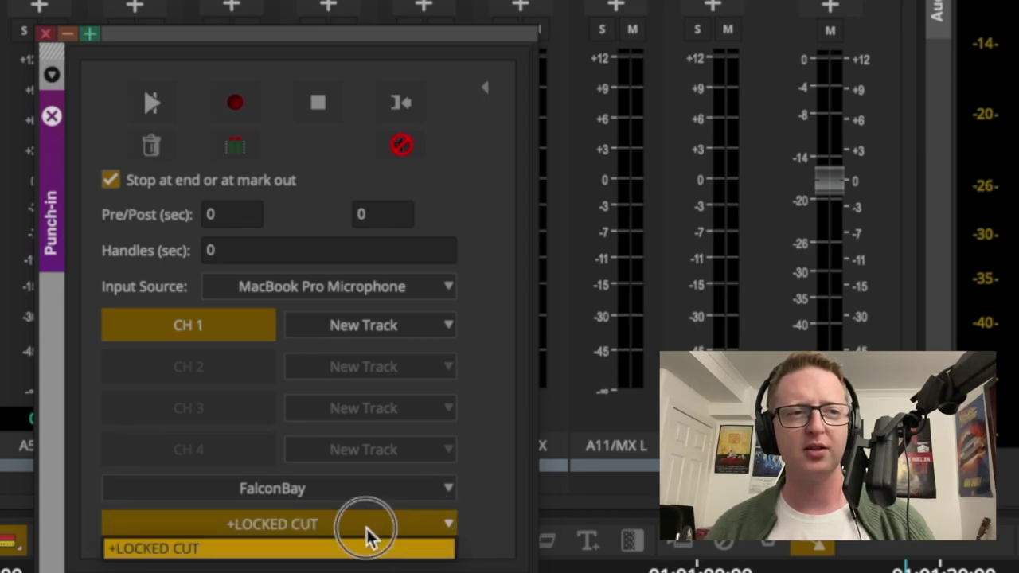
click(489, 514)
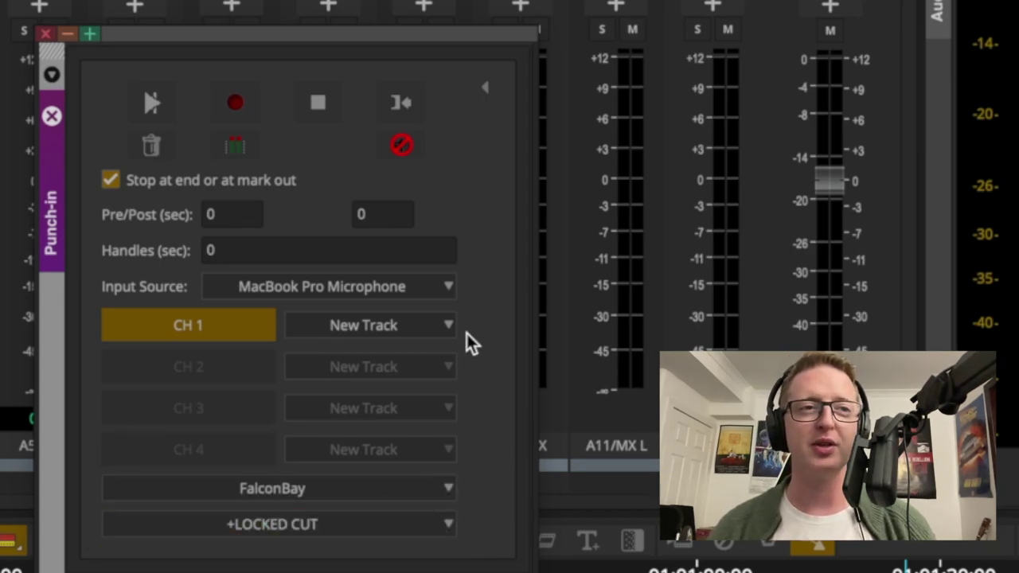
Assign CH 1 to record onto track A2 / DX and expand the Punch-in tool's level meters.
click(393, 328)
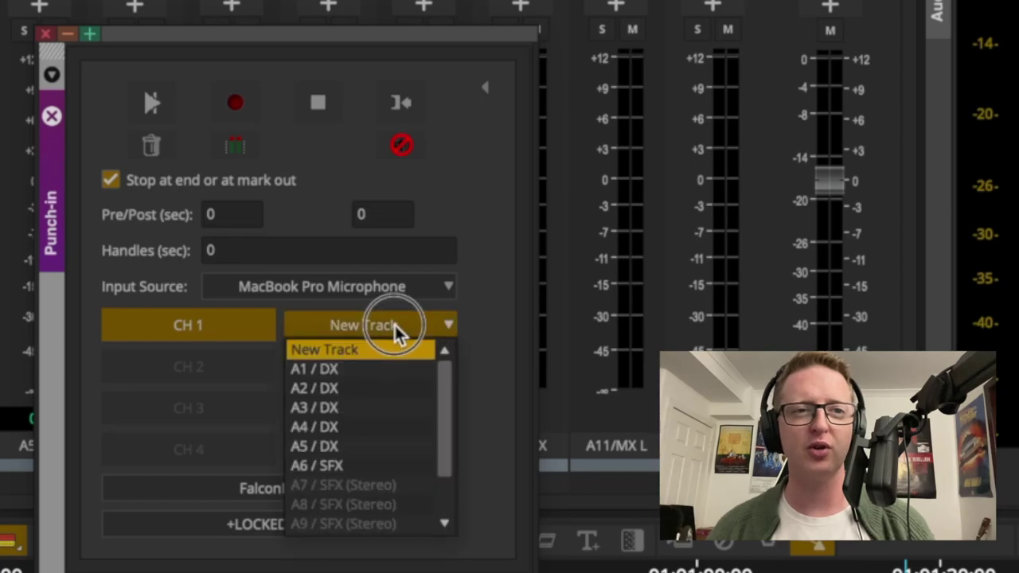
click(401, 390)
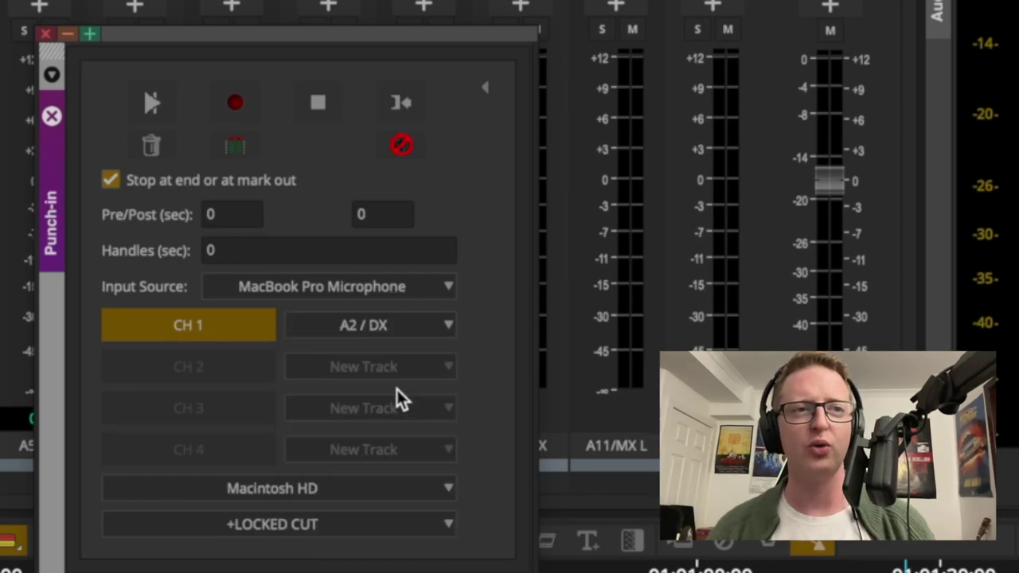
click(485, 87)
click(485, 87)
click(485, 88)
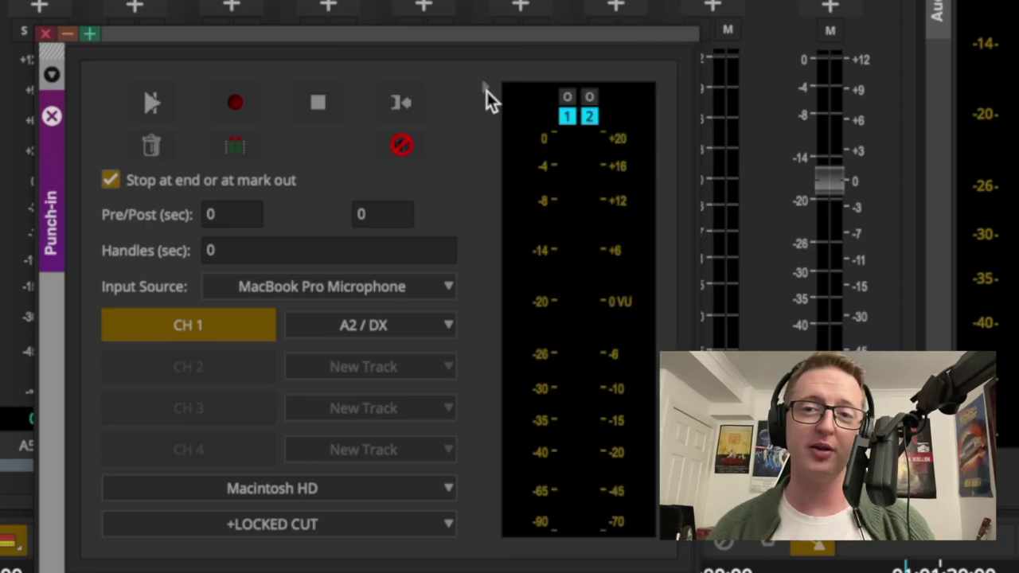
click(485, 87)
click(485, 87)
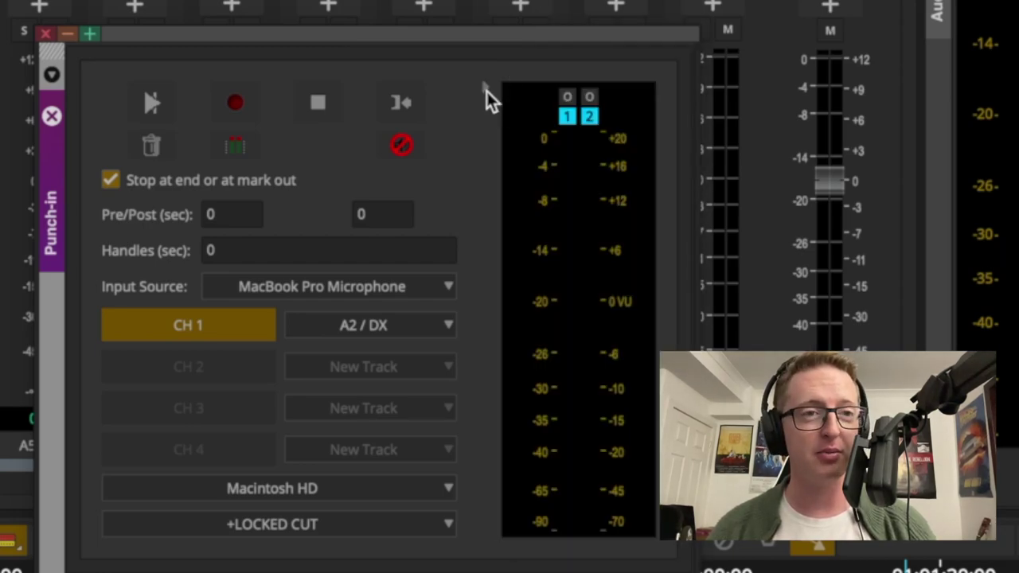
click(485, 88)
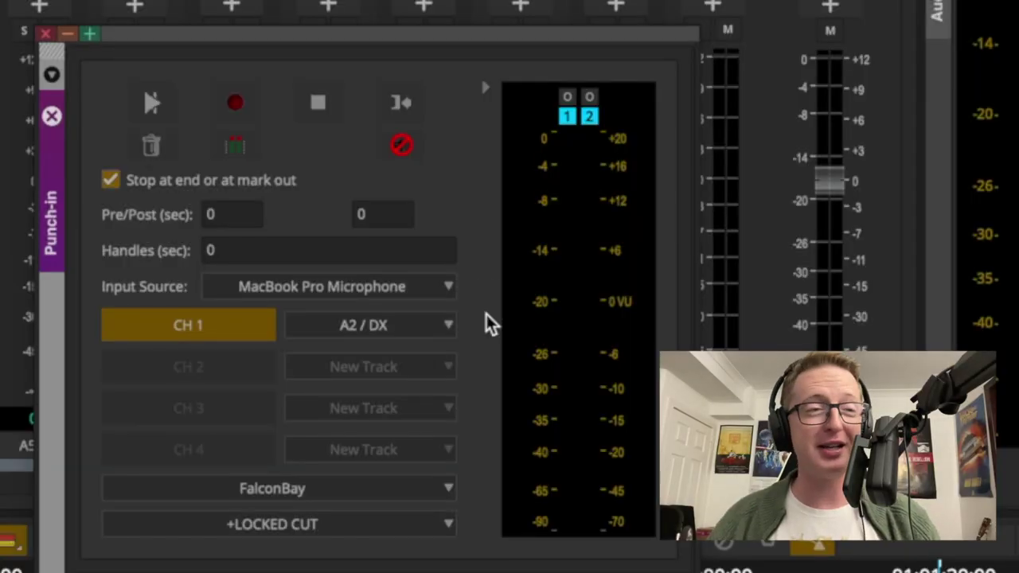
Set the Punch-in pre-roll to 1 second and leave the post-roll at 0.
click(216, 213)
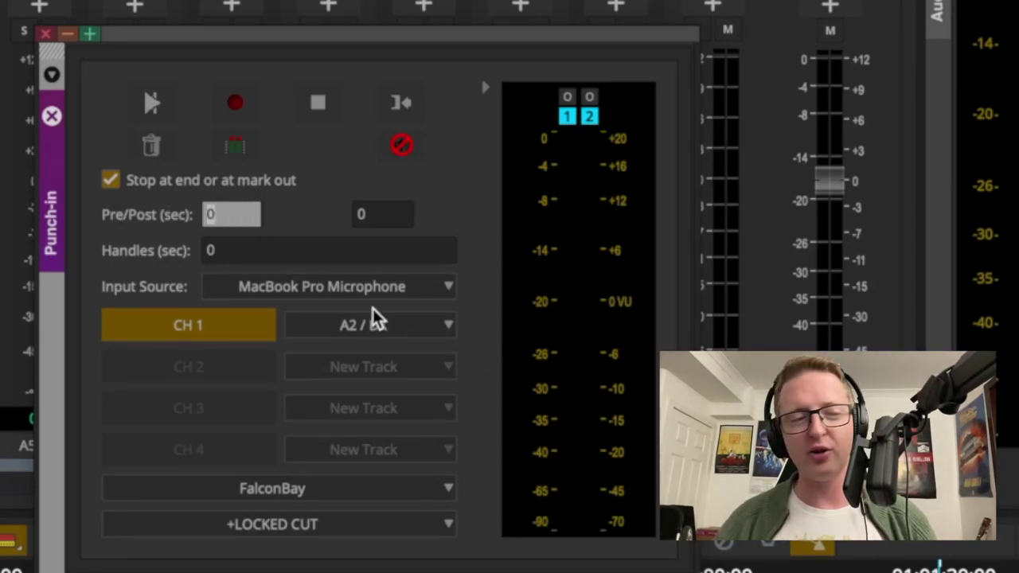
text(1)
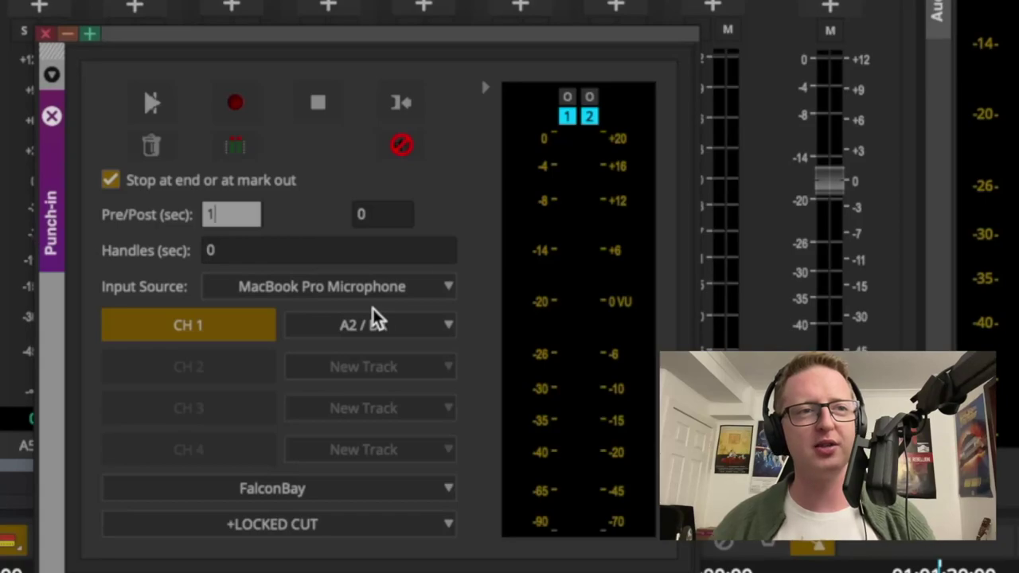
click(382, 213)
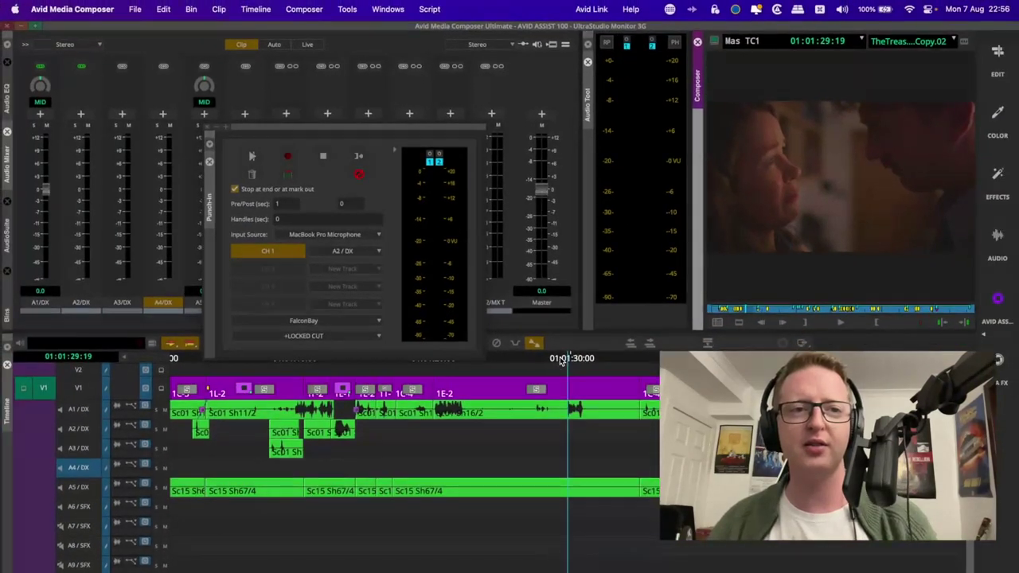
Play the sequence from about 01:01:29:19 and cue the position near 01:01:30:00 for the punch-in recording.
click(562, 360)
key(space)
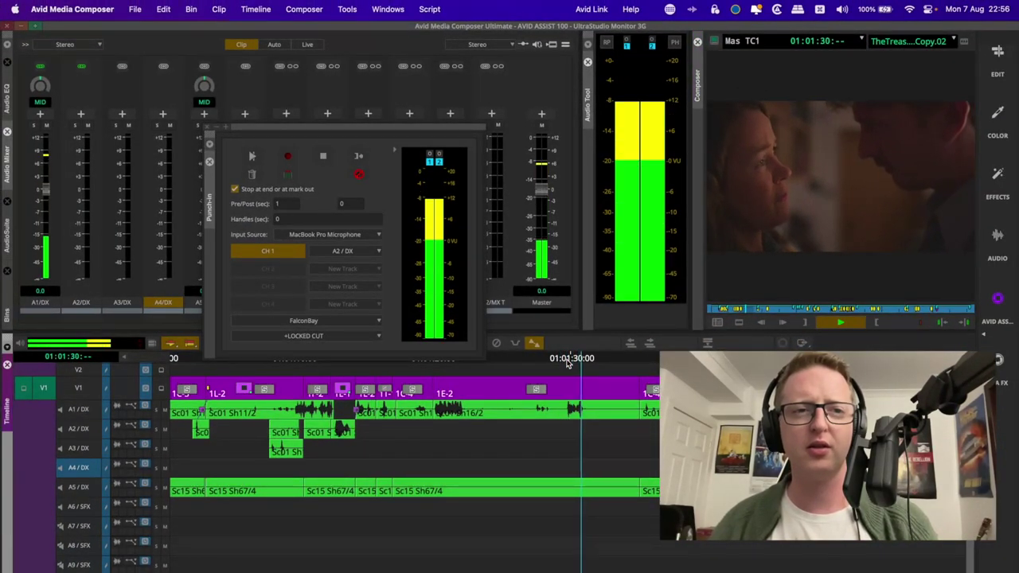
click(567, 363)
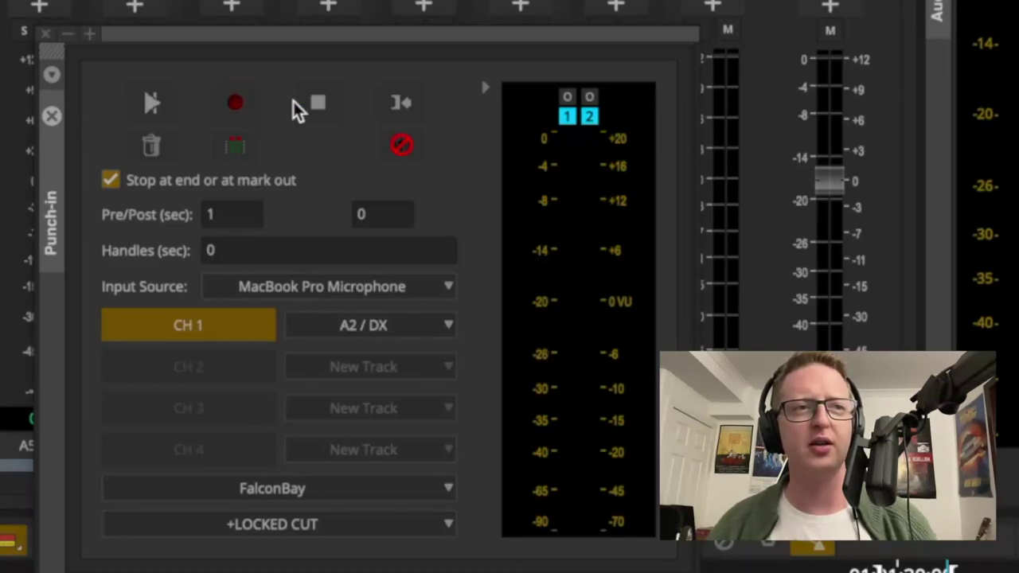
Record microphone input for A2 over the marked range around 01:01:30:00, and close the Punch-in tool.
click(227, 108)
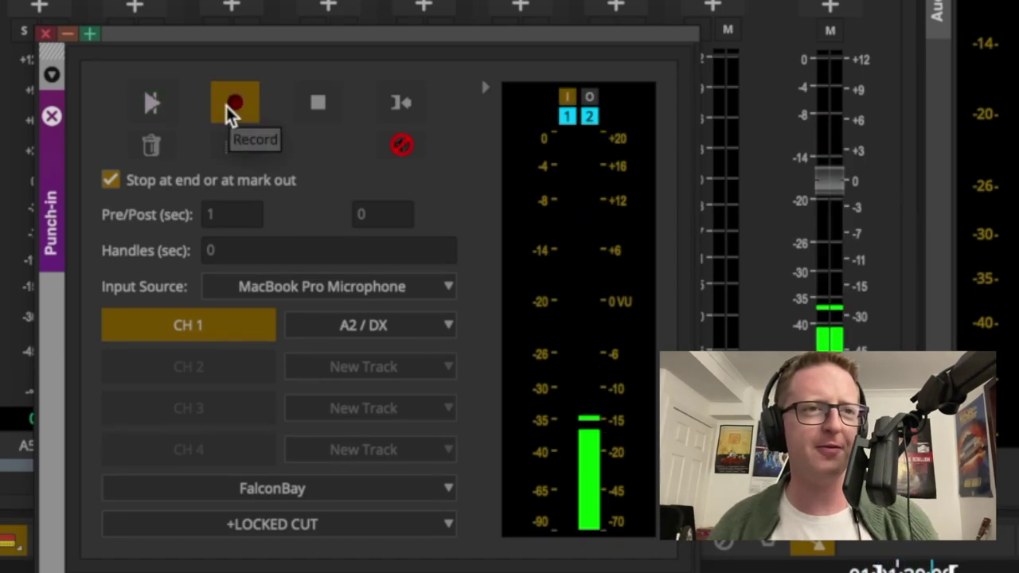
click(227, 106)
click(228, 108)
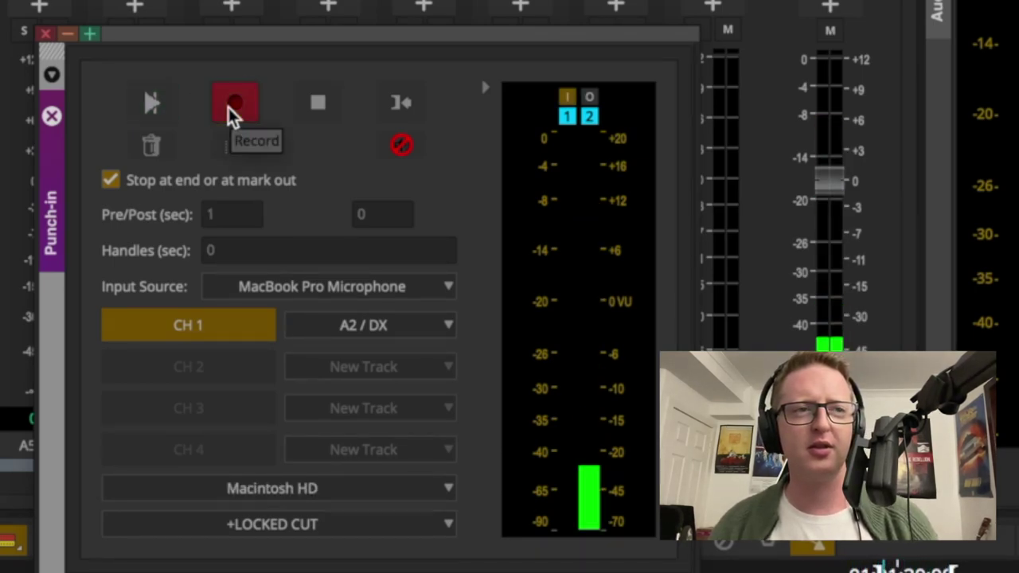
click(236, 109)
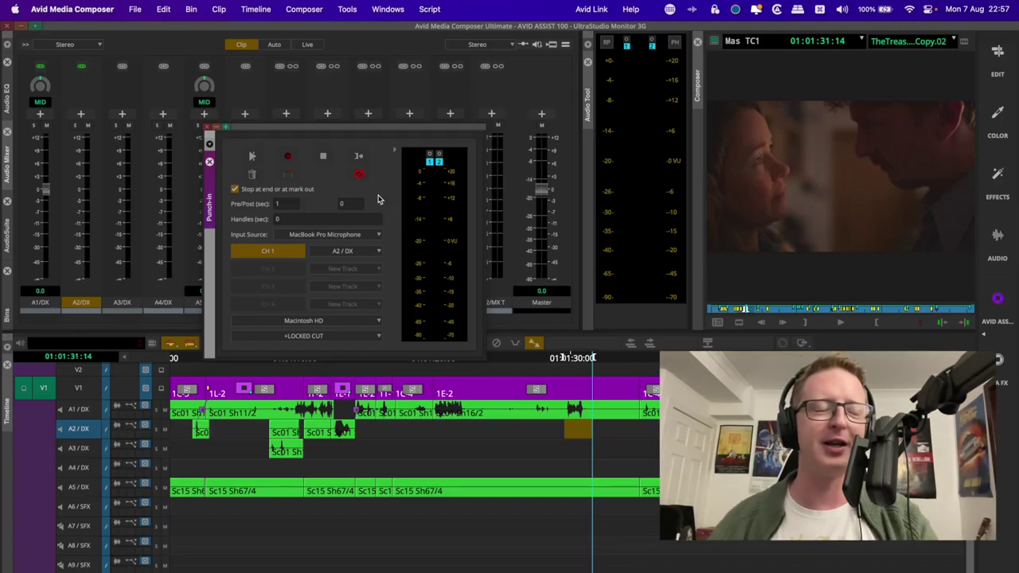
key(super+w)
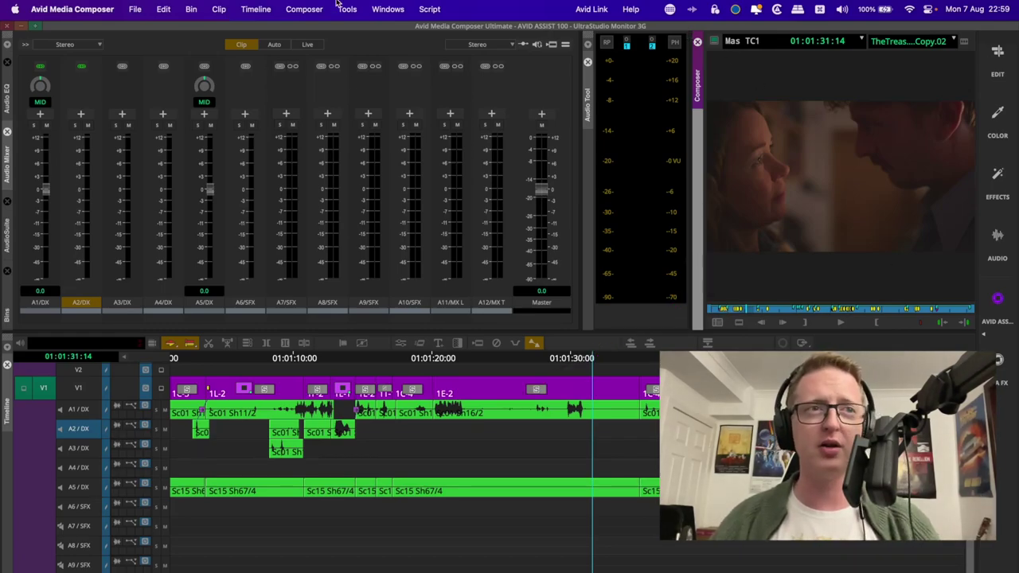
click(304, 9)
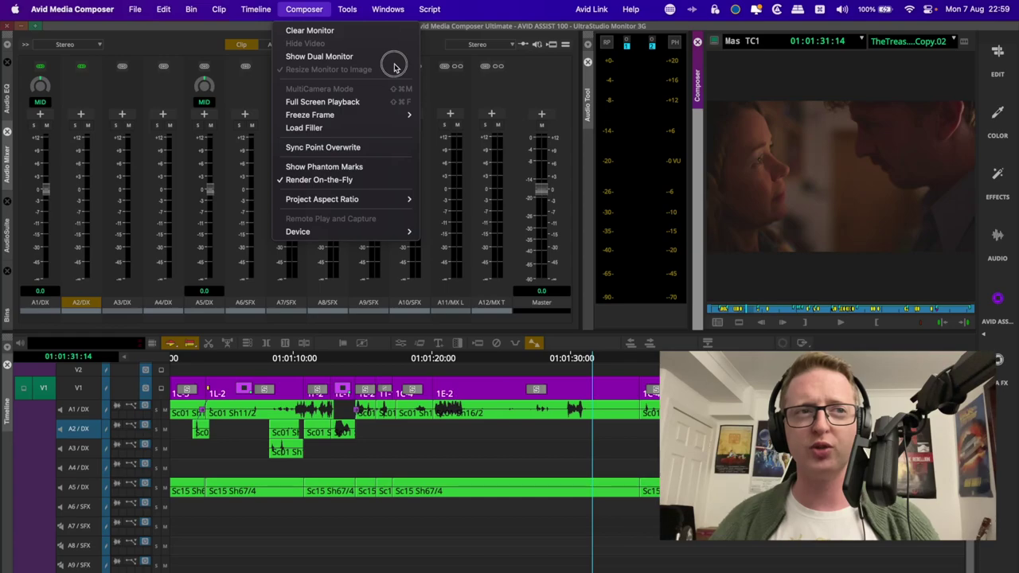
click(758, 65)
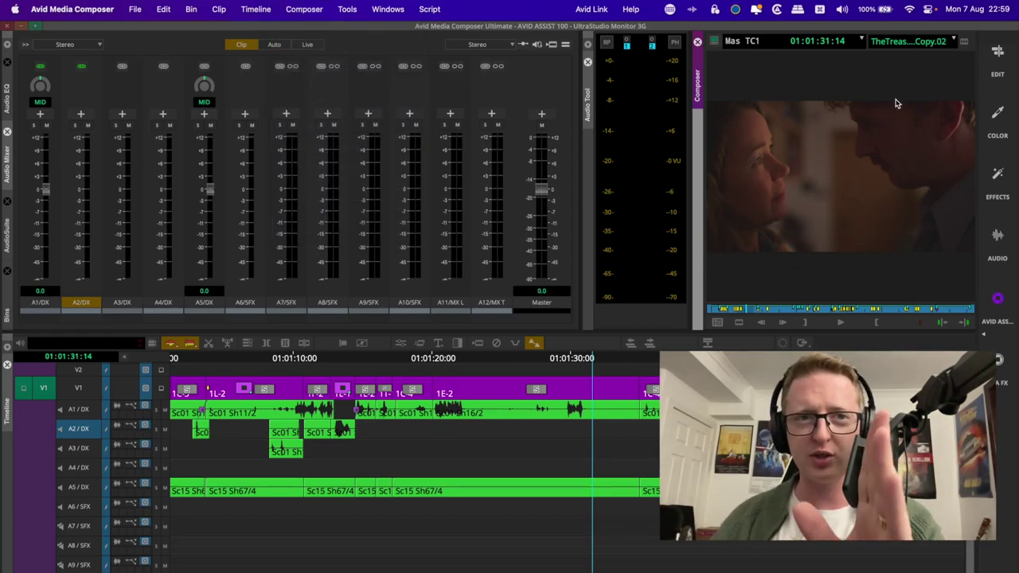
Make the timeline panel slightly shorter, and shrink video tracks V1 to V7 to their smallest height.
drag(748, 332, 772, 341)
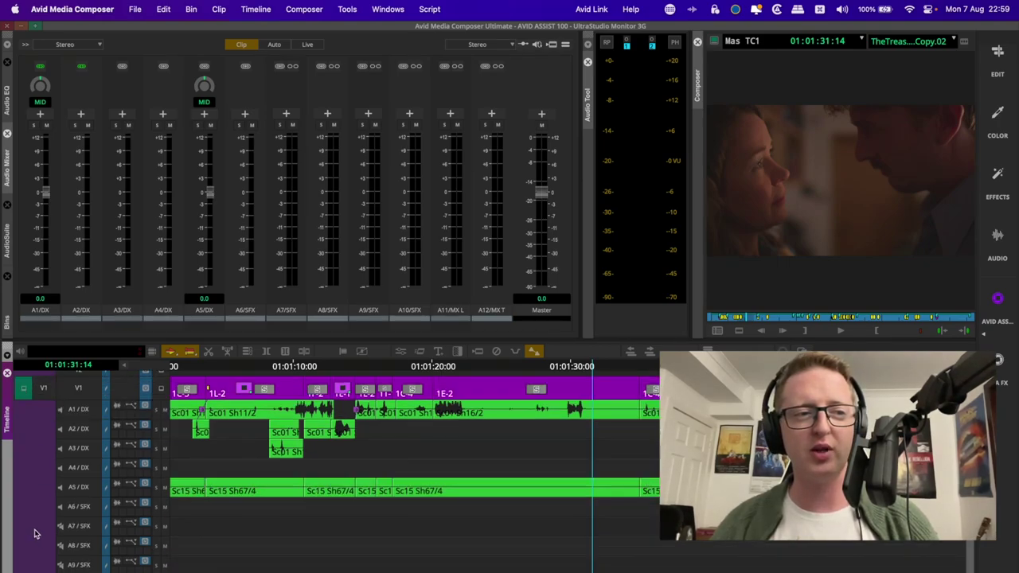
key(super+a)
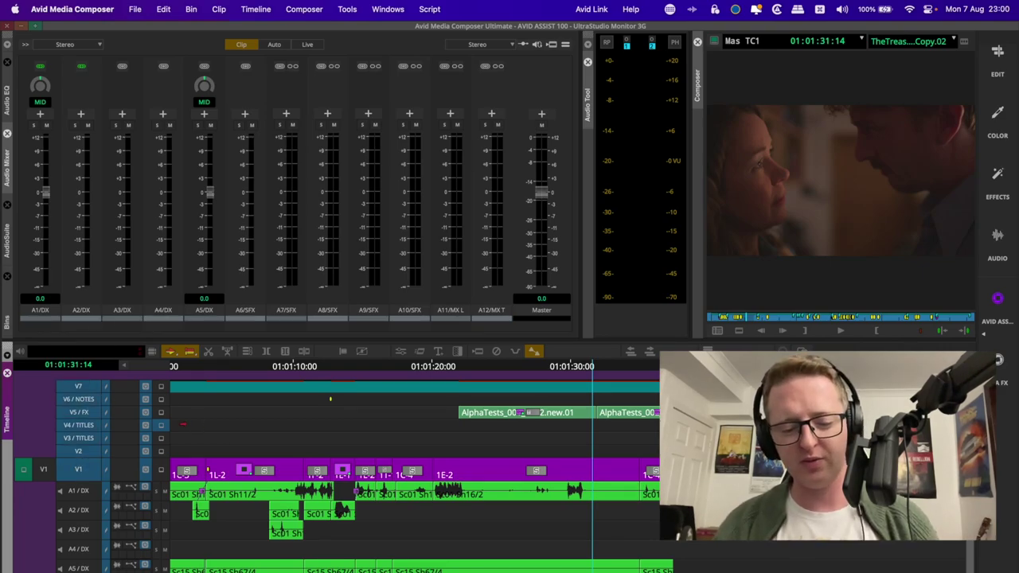
key(super+alt+k)
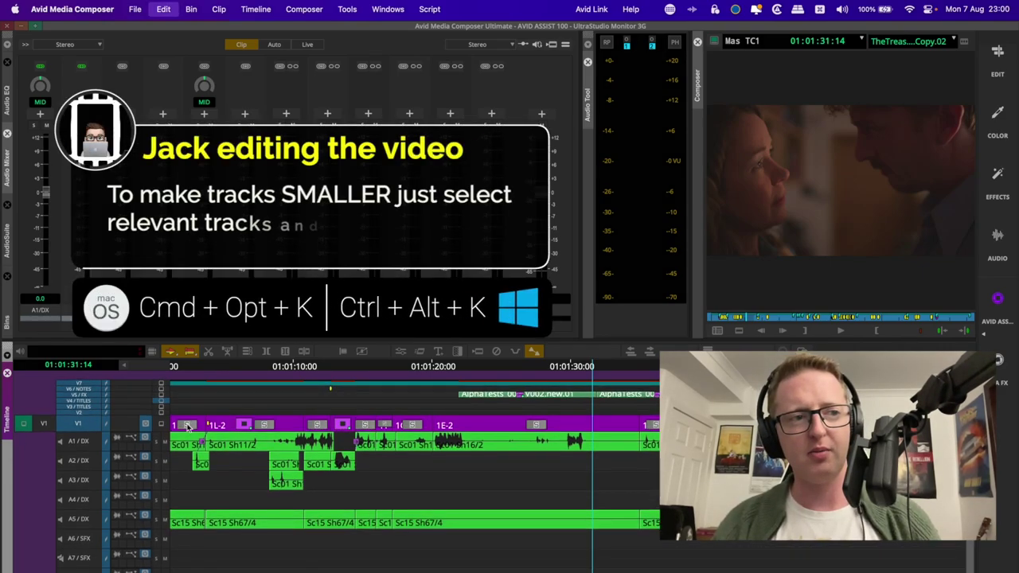
key(super+alt+k)
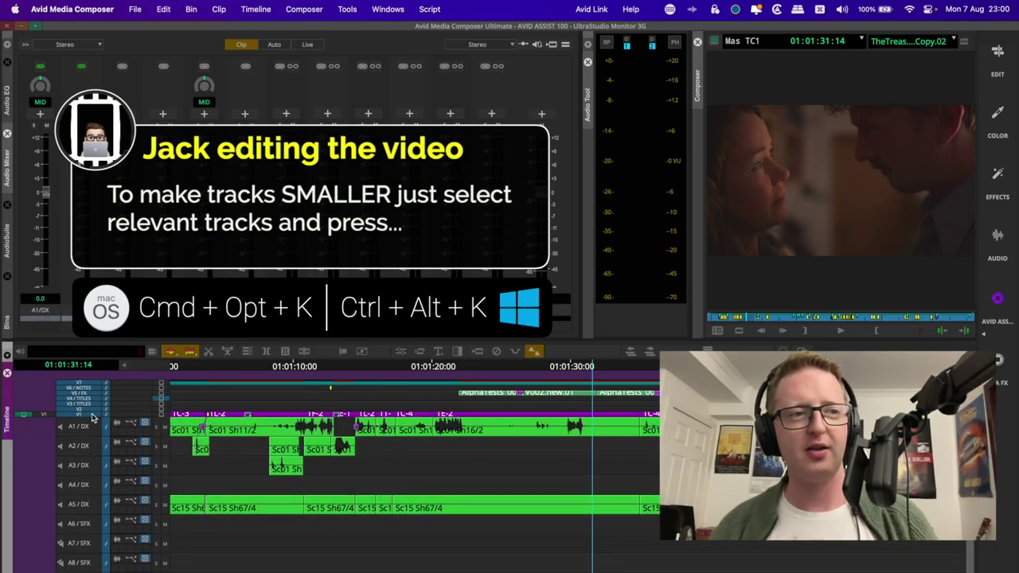
Select all the audio tracks from A1 to A12 and enlarge them by three height increments.
drag(96, 420, 84, 567)
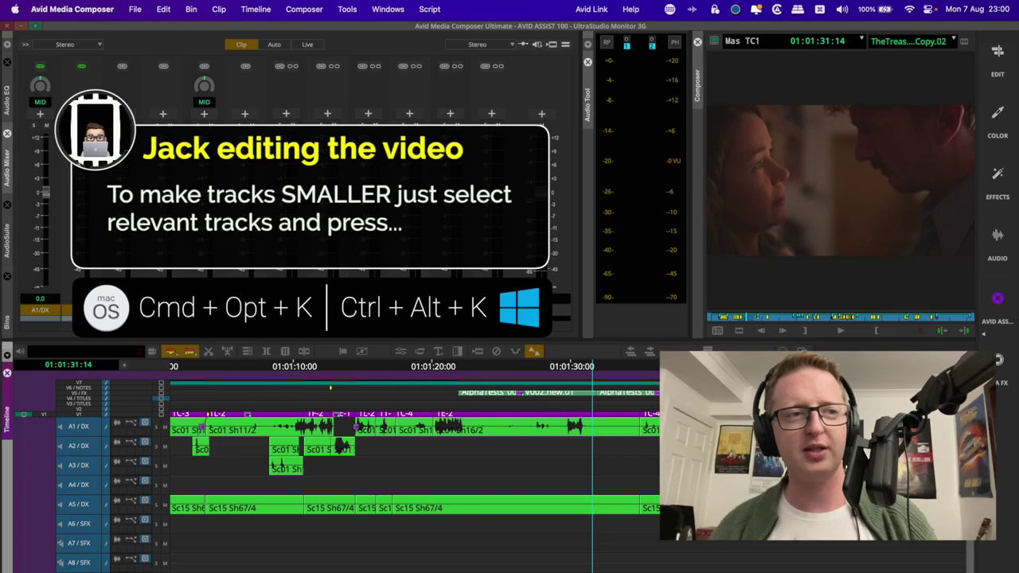
scroll(335, 477, down, 1)
key(super+alt+l)
key(super+alt+l)
key(super+alt+l)
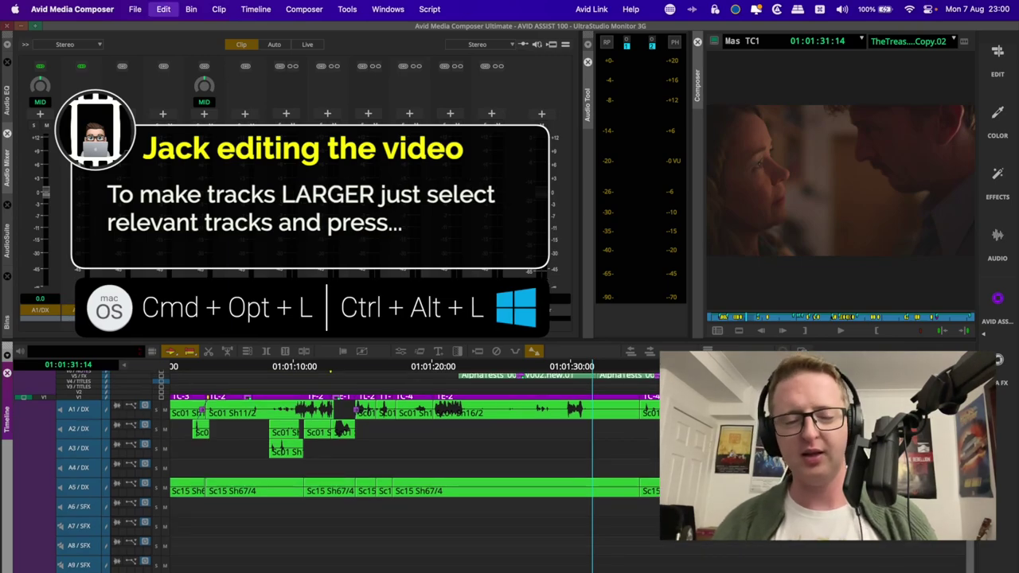
scroll(275, 566, down, 5)
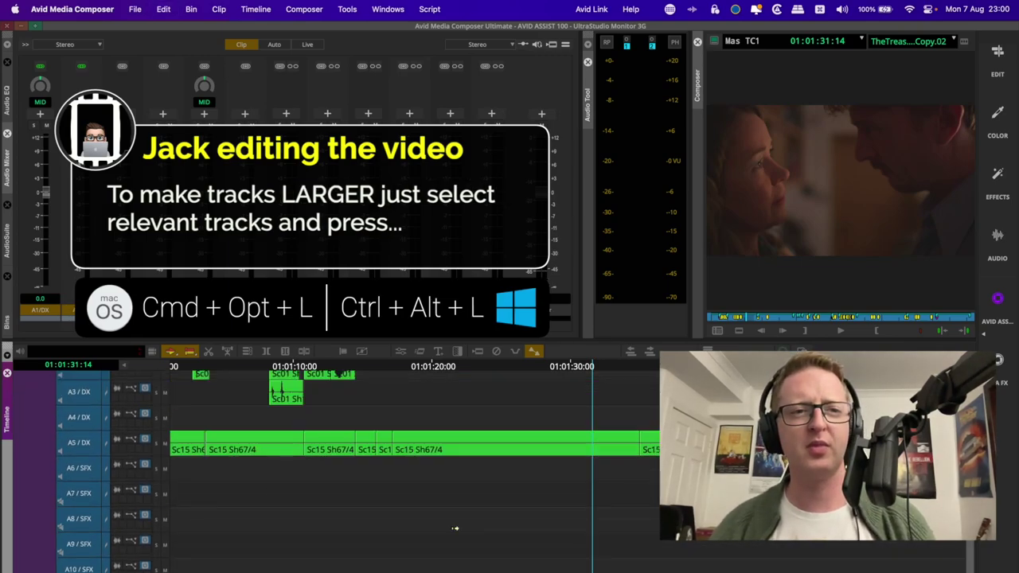
scroll(358, 549, up, 5)
scroll(398, 542, down, 5)
scroll(454, 528, up, 6)
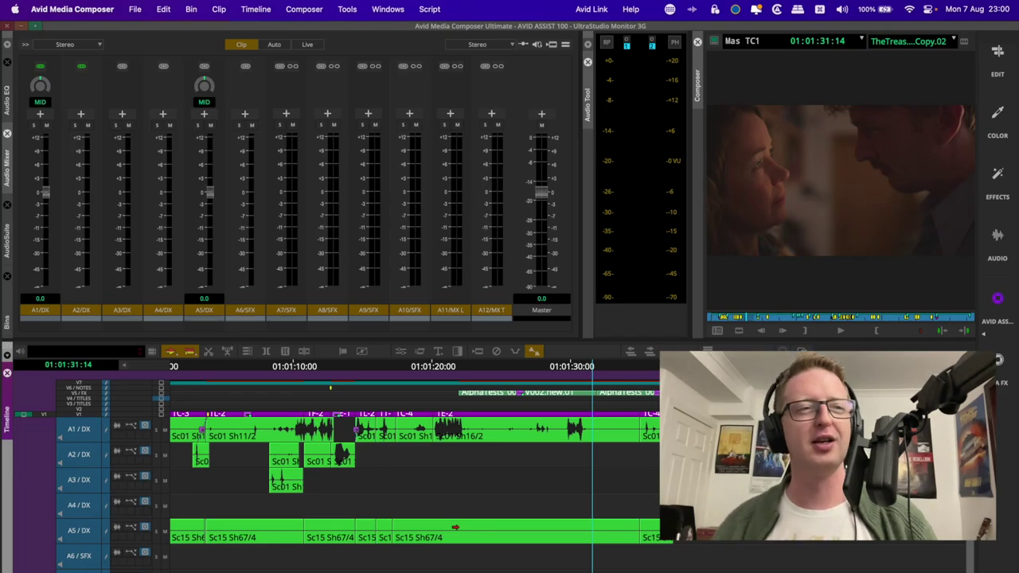
scroll(455, 527, down, 5)
scroll(454, 527, up, 5)
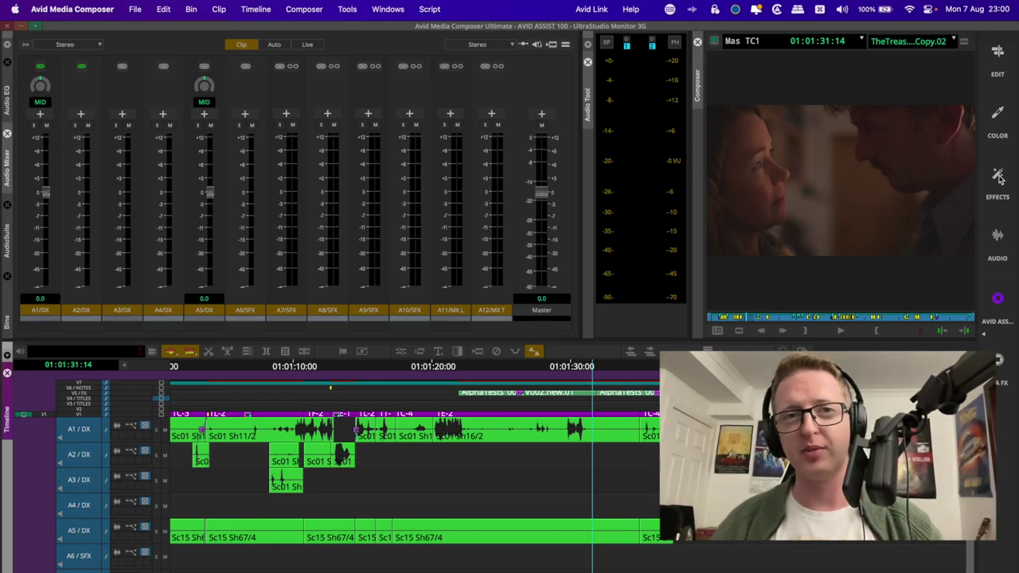
Move the timeline position back to 01:01:21:12, and play the sequence from there until about 01:01:23:00.
click(557, 369)
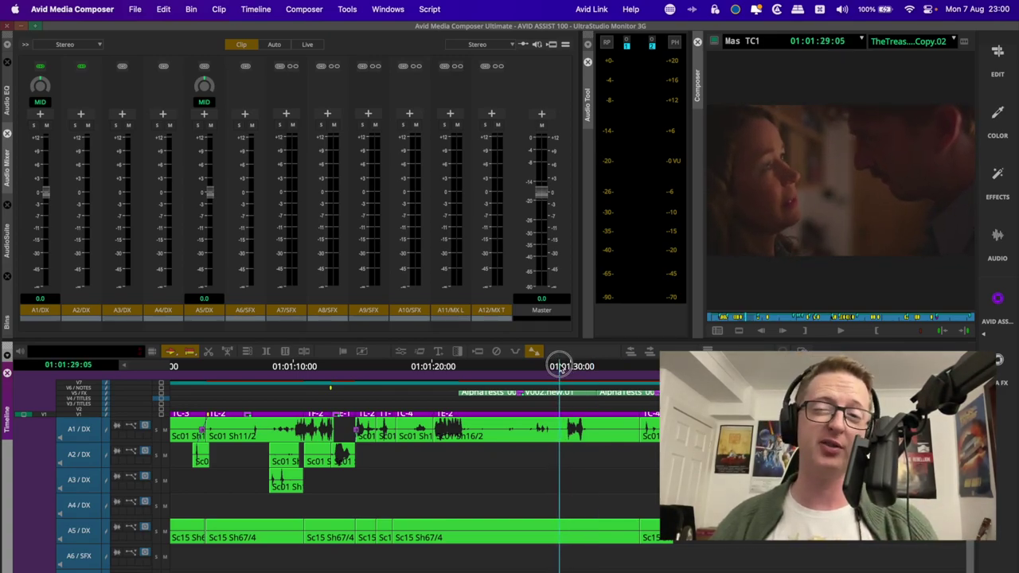
click(538, 369)
drag(522, 383, 453, 401)
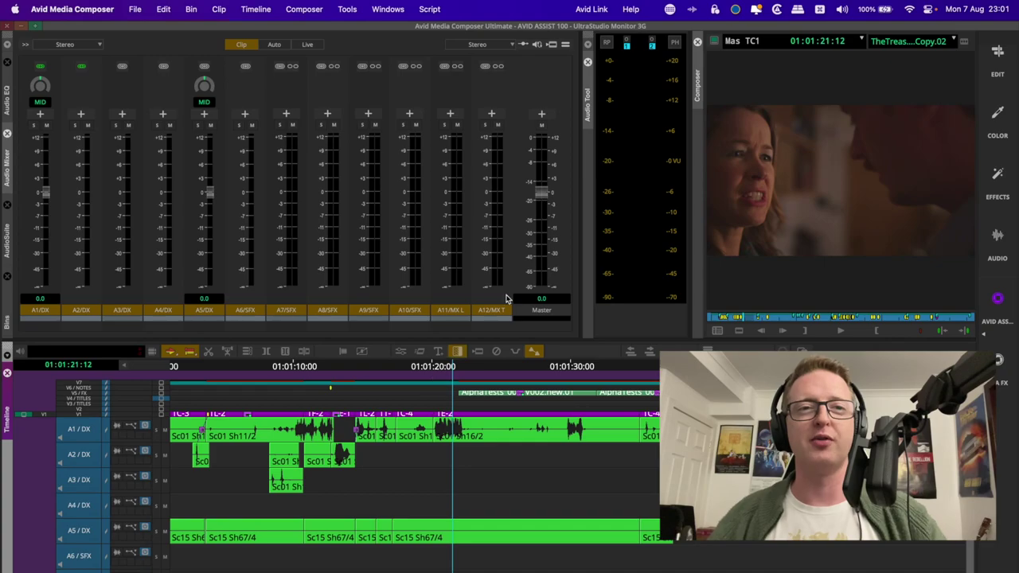
click(862, 166)
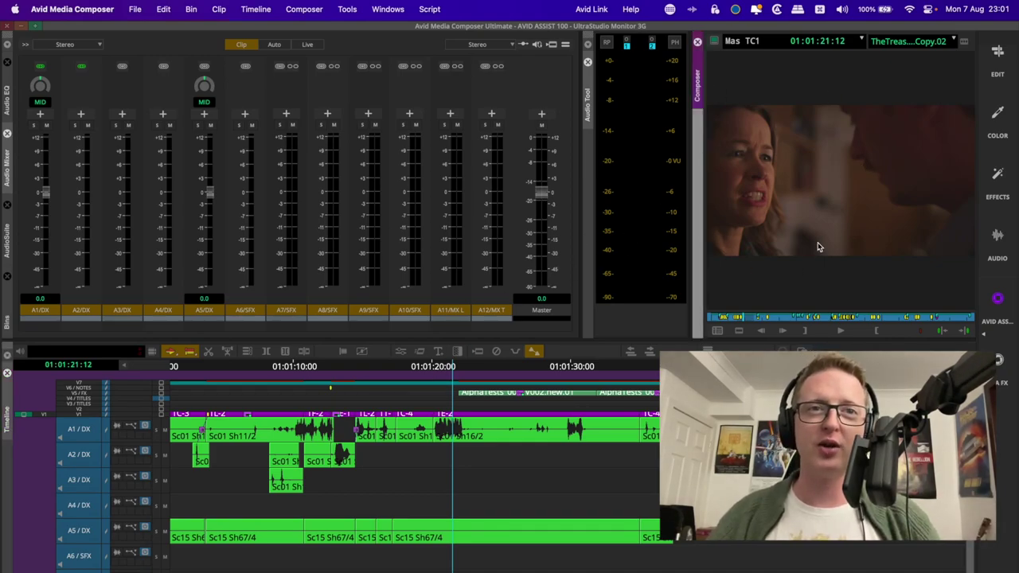
key(space)
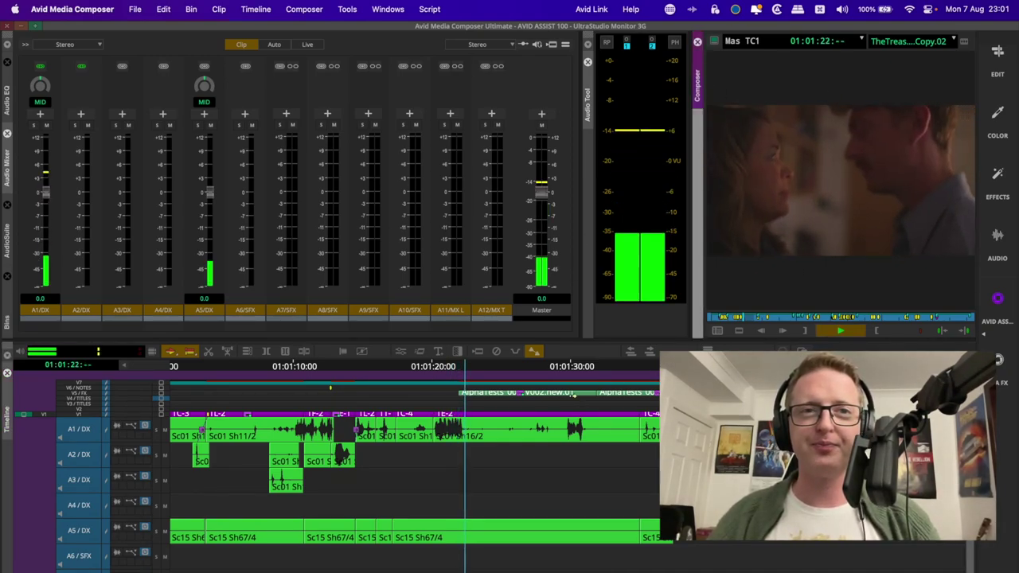
key(space)
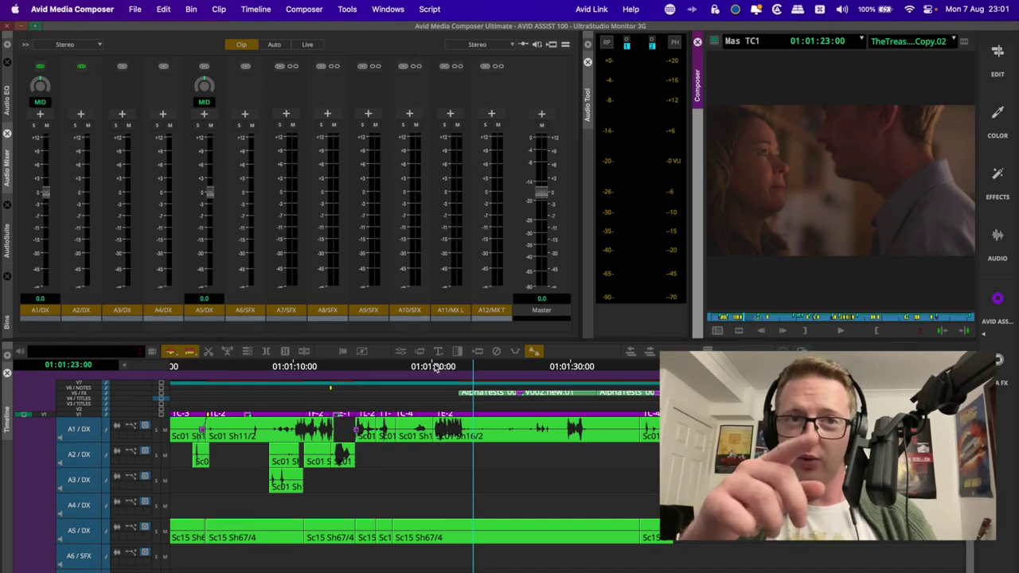
Cue the sequence to 01:01:20:04 and play the A1 dialogue until about 01:01:22:12 to check the audio levels.
click(434, 367)
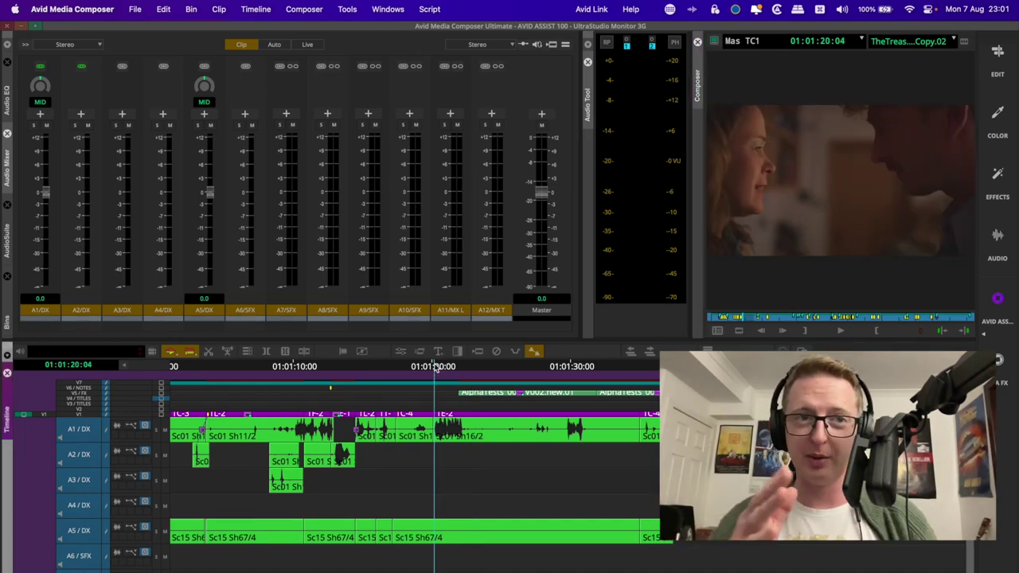
key(space)
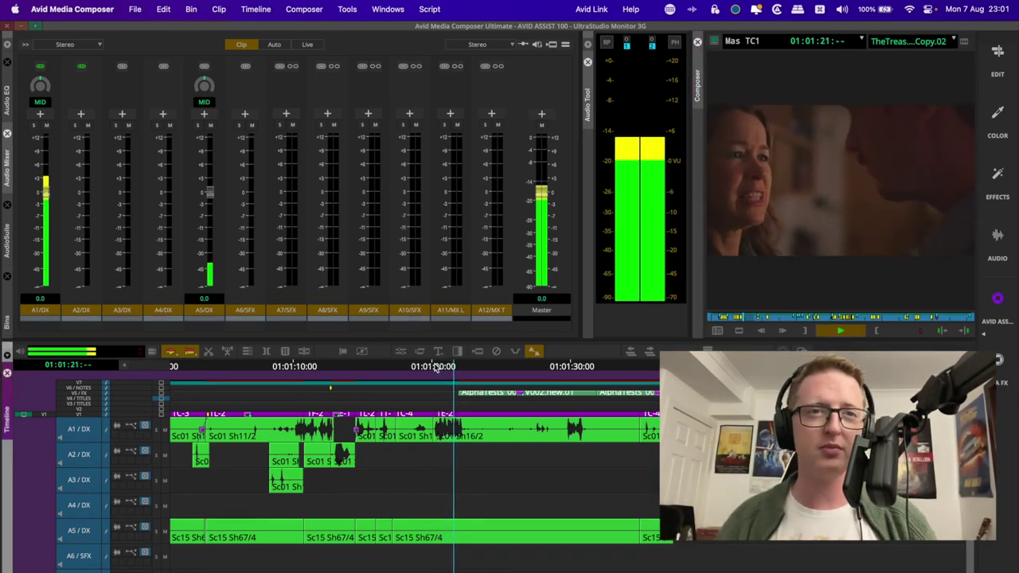
key(space)
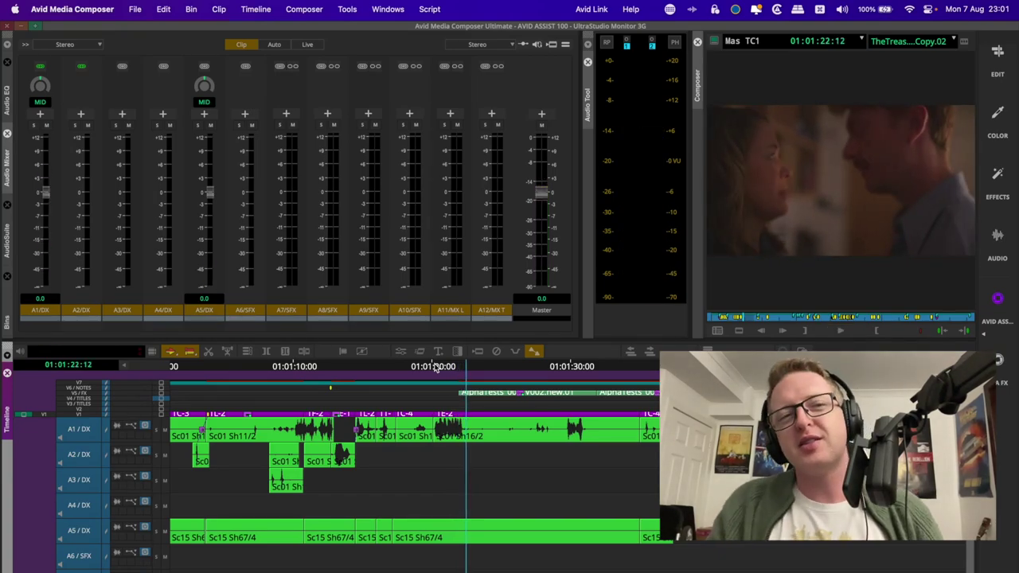